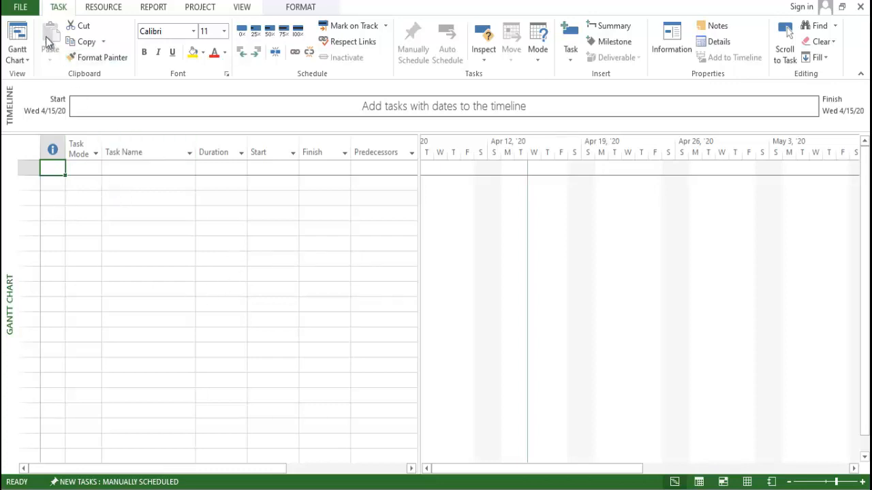
# - Create a new blank project
pyautogui.hotkey('ctrl', 'o')
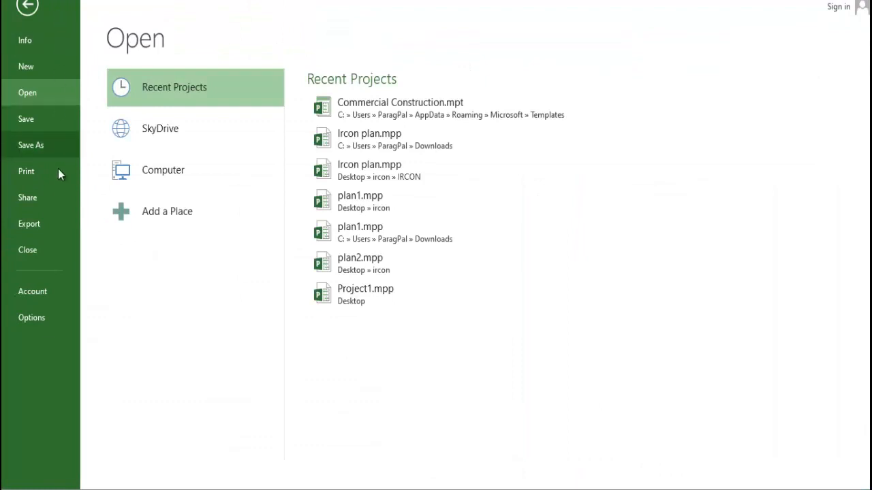
pyautogui.click(34, 75)
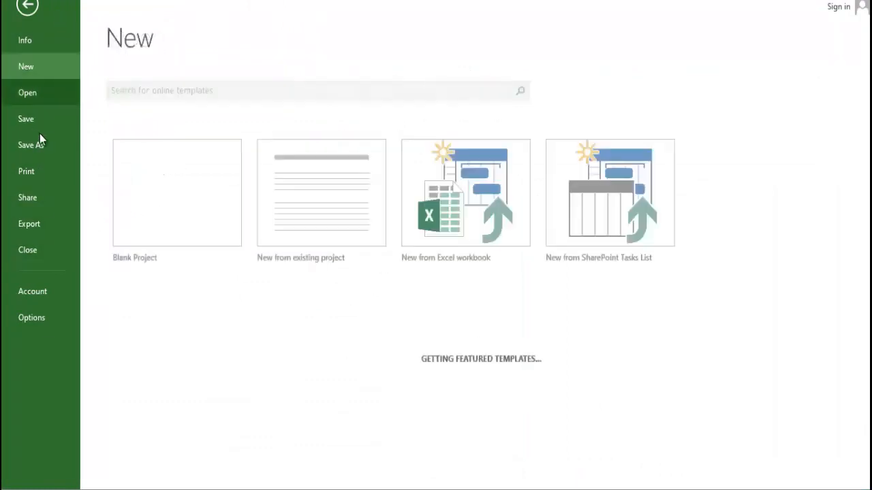
pyautogui.click(160, 188)
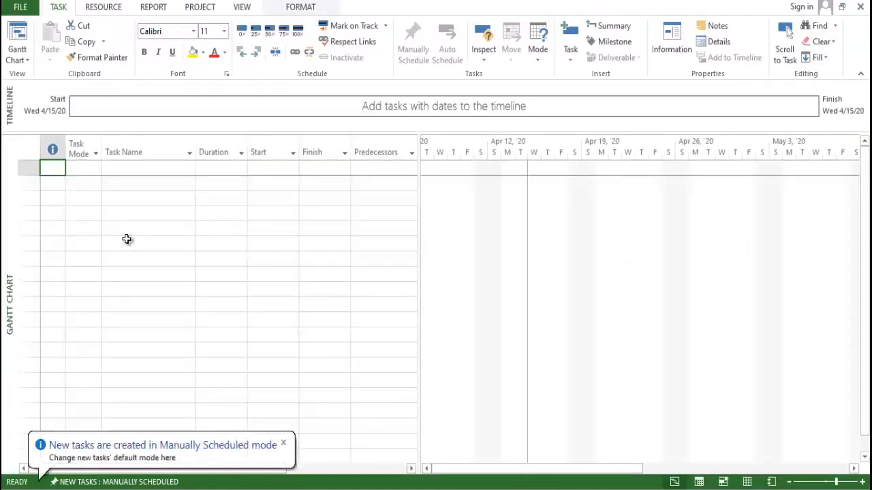
# - Open the project options and review the general settings for default view, date format, user name and Office theme
pyautogui.click(32, 8)
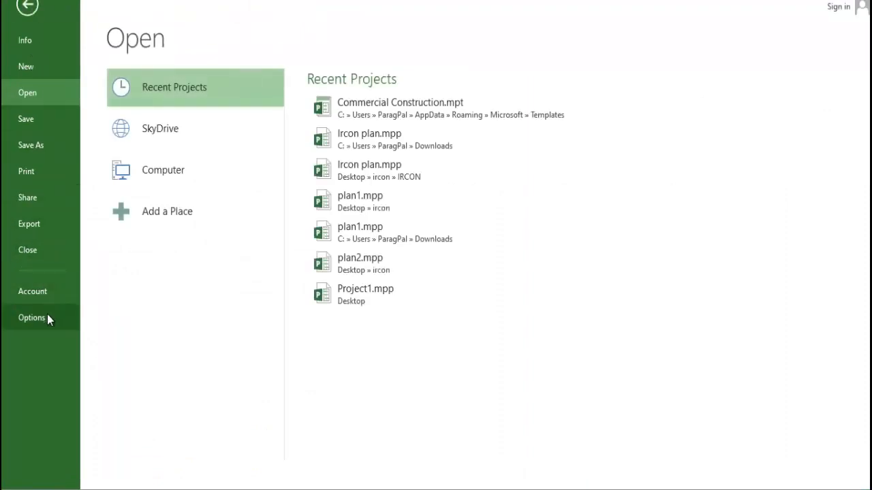
pyautogui.click(47, 318)
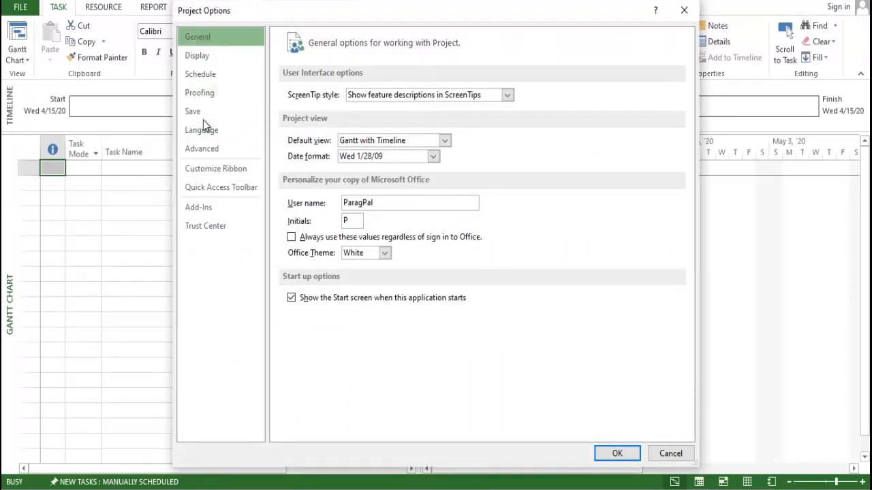
pyautogui.click(442, 141)
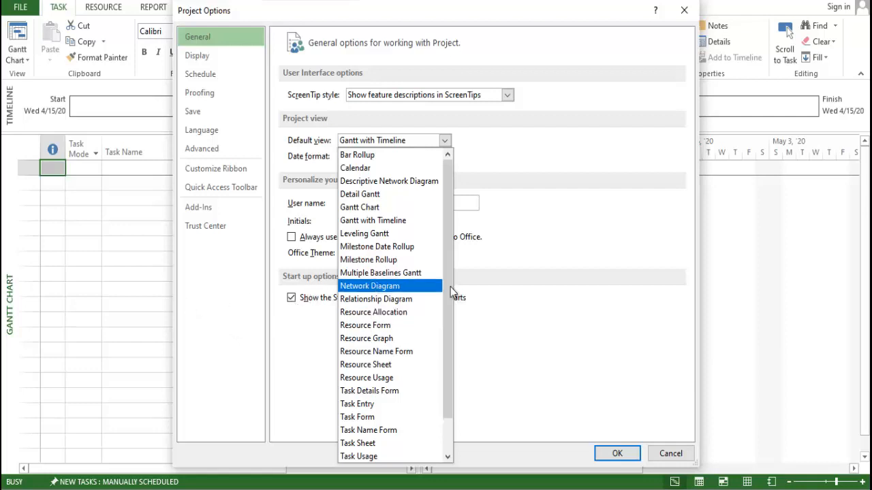
pyautogui.click(480, 308)
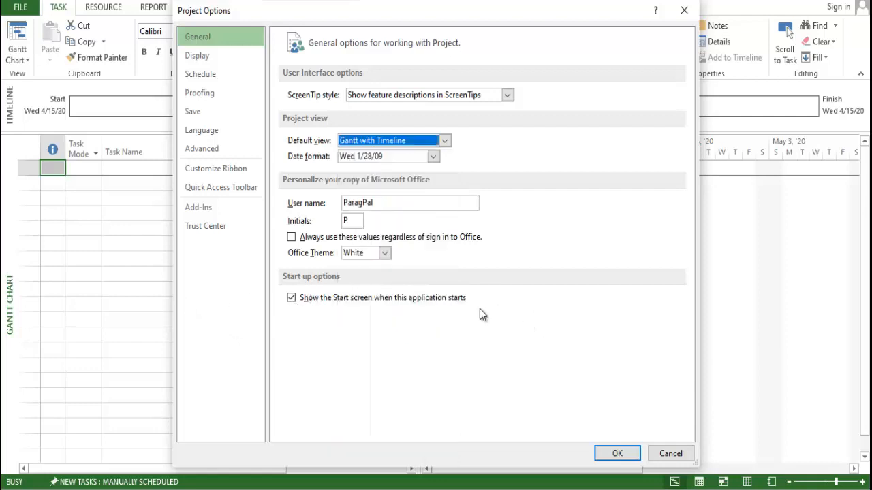
pyautogui.click(433, 158)
pyautogui.click(433, 159)
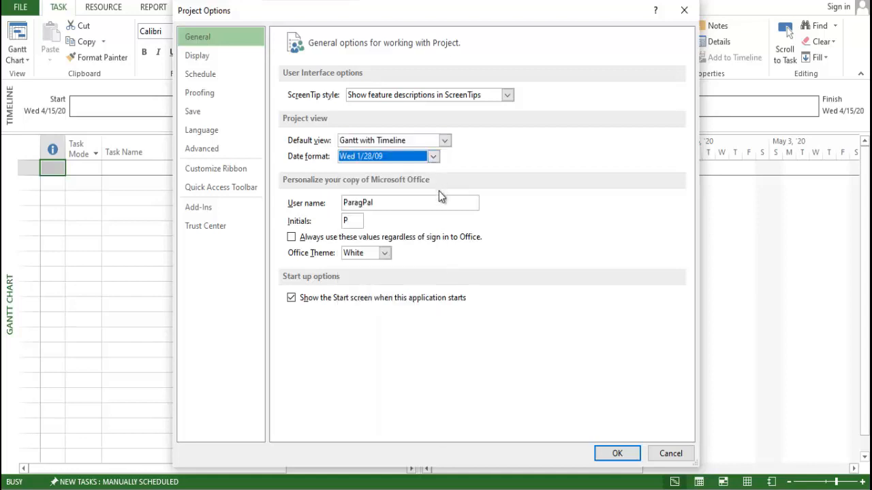
pyautogui.click(408, 204)
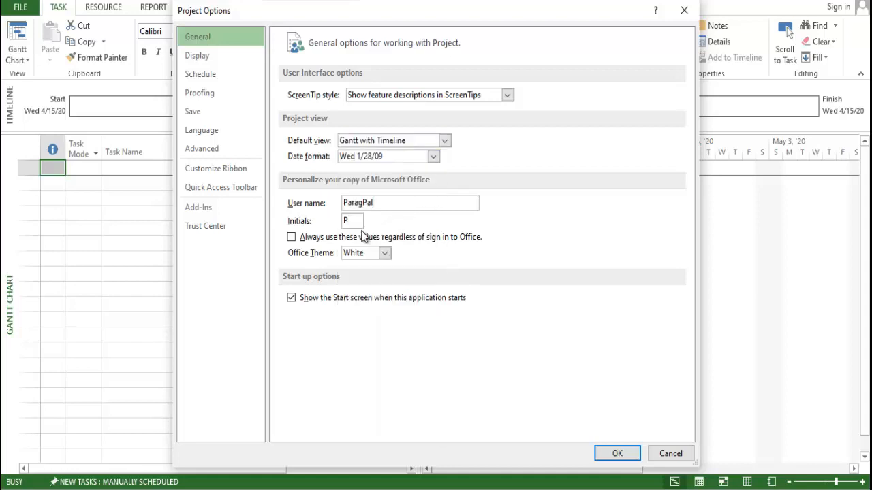
pyautogui.click(385, 253)
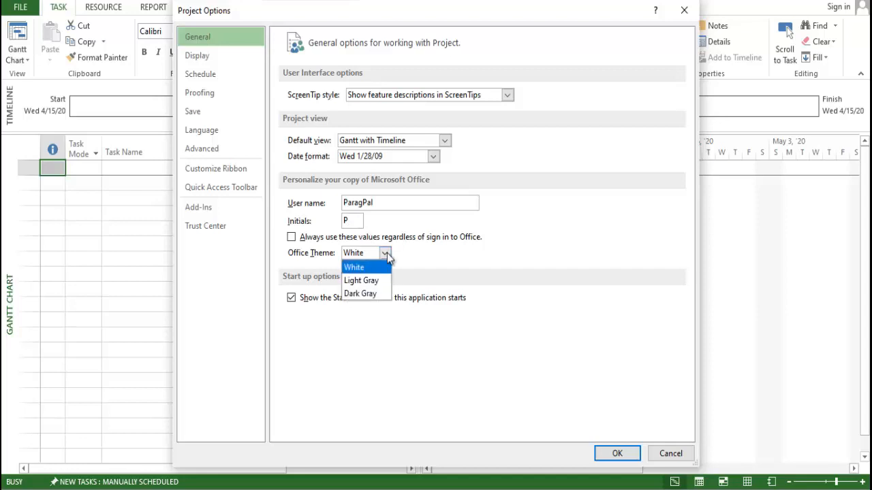
pyautogui.click(386, 254)
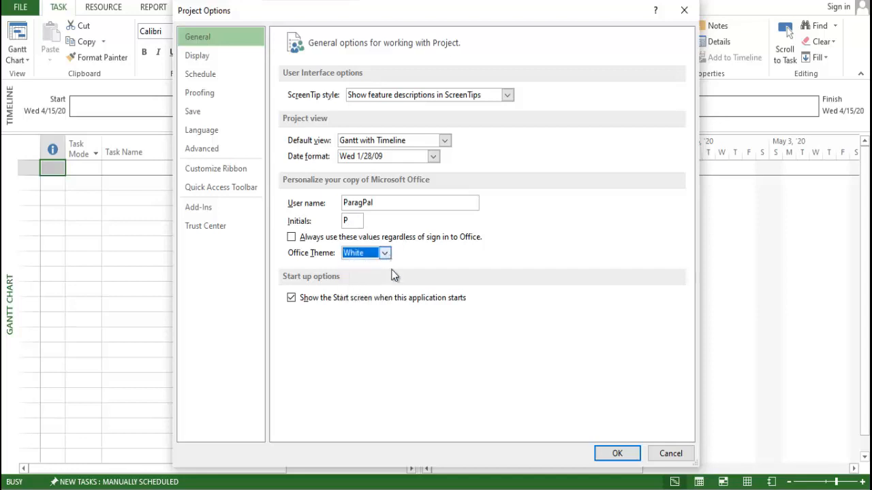
# - Review the calendar type and currency placement in the display options, and set the project currency to INR
pyautogui.click(204, 58)
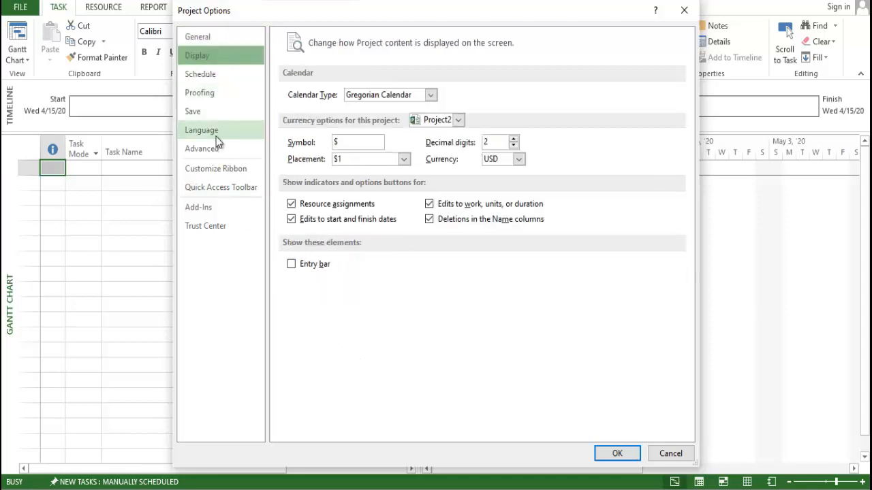
pyautogui.click(424, 96)
pyautogui.click(424, 97)
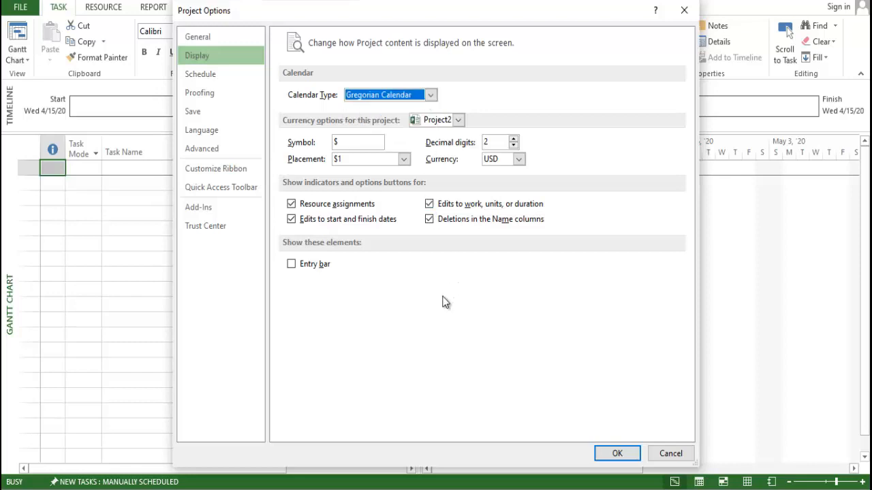
pyautogui.click(356, 143)
pyautogui.click(378, 158)
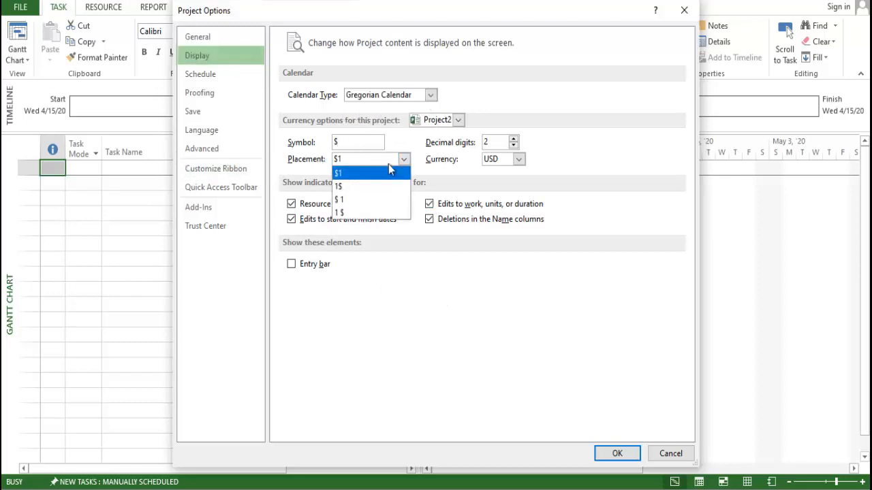
pyautogui.click(518, 158)
pyautogui.scroll(10, 518, 179)
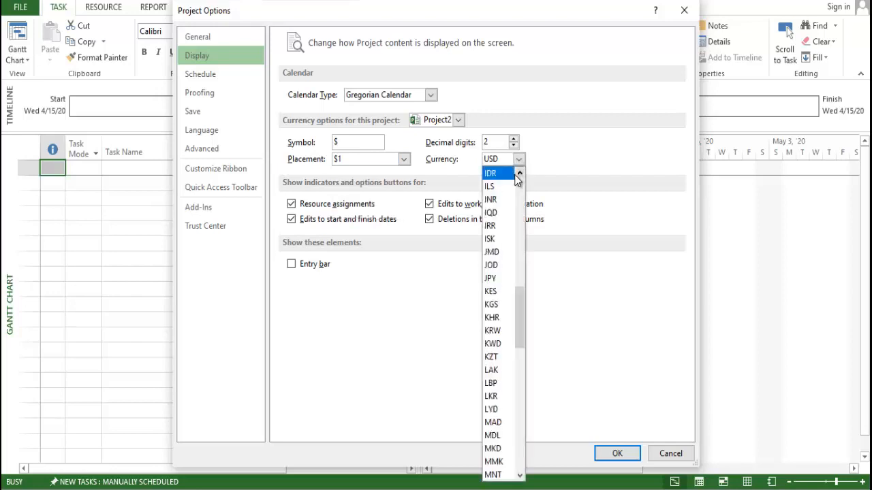
pyautogui.press('Down')
pyautogui.press('Down')
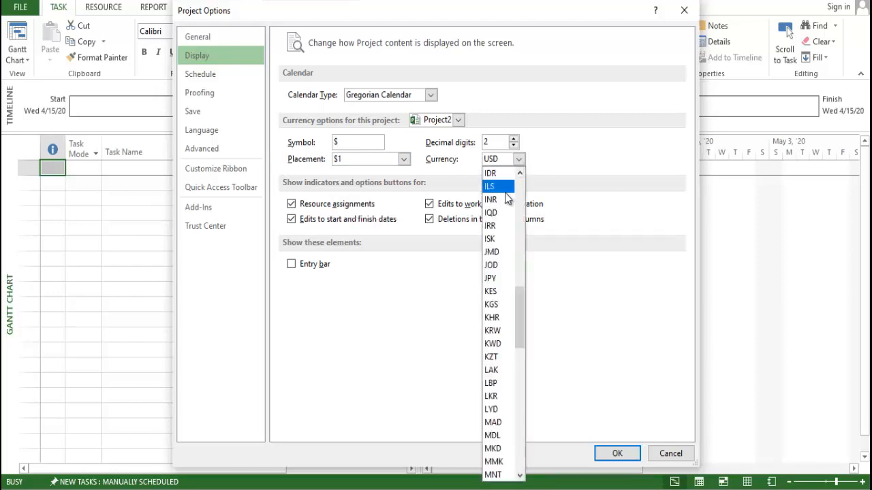
pyautogui.press('Escape')
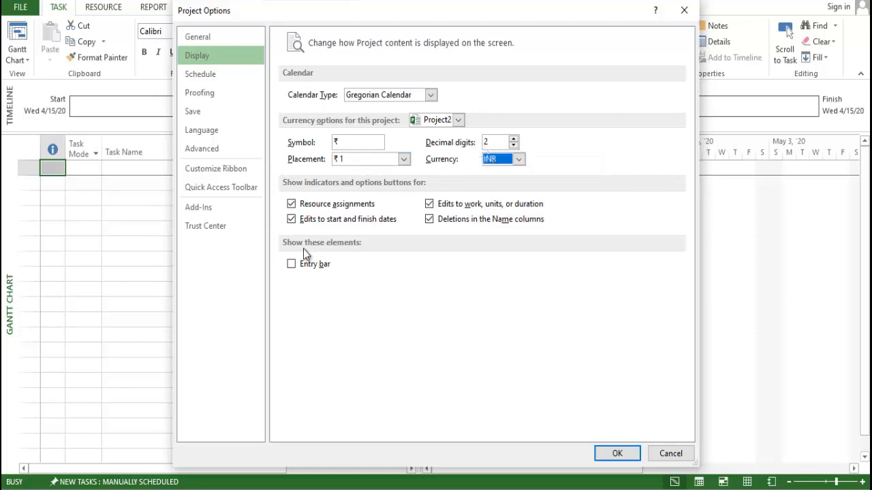
pyautogui.click(315, 265)
# - Set the default end time to 6:00 PM in the project's schedule options and review the fiscal year and working-hours settings
pyautogui.click(224, 82)
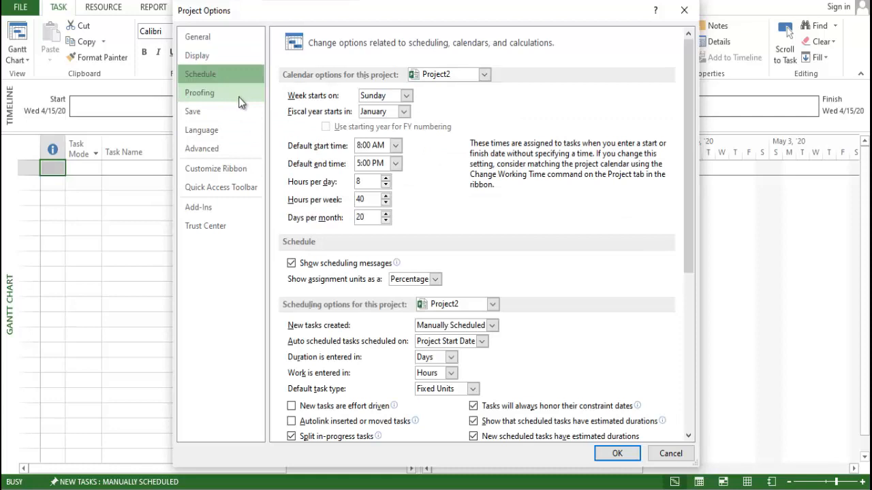
pyautogui.click(392, 115)
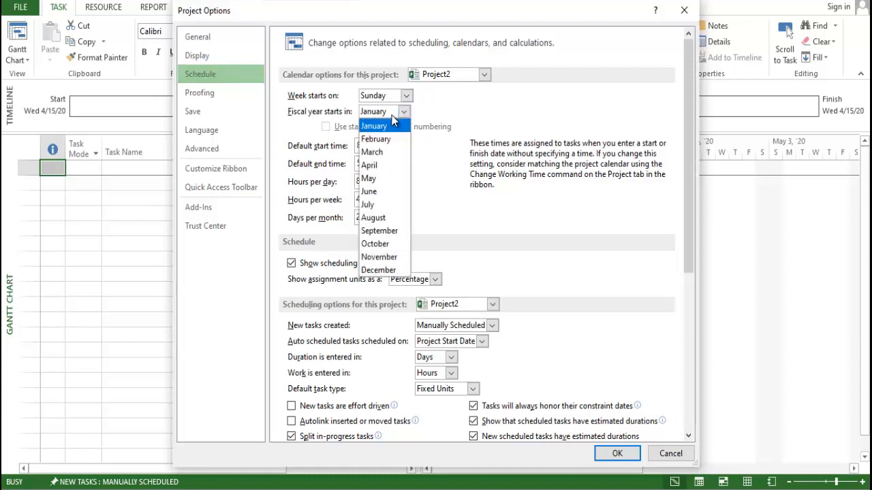
pyautogui.click(392, 123)
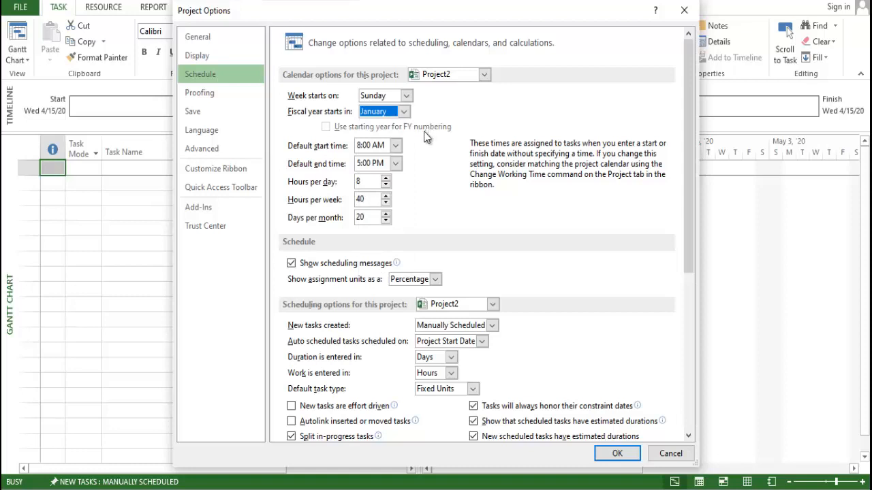
pyautogui.click(396, 164)
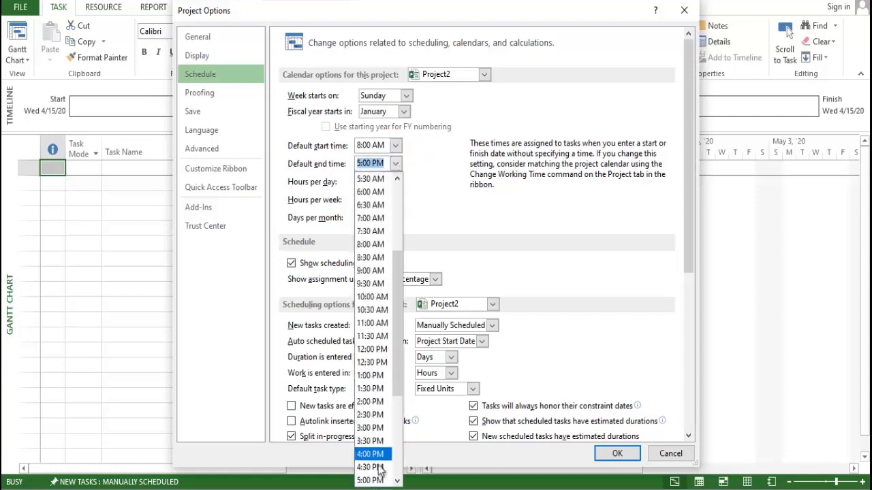
pyautogui.scroll(-2, 374, 460)
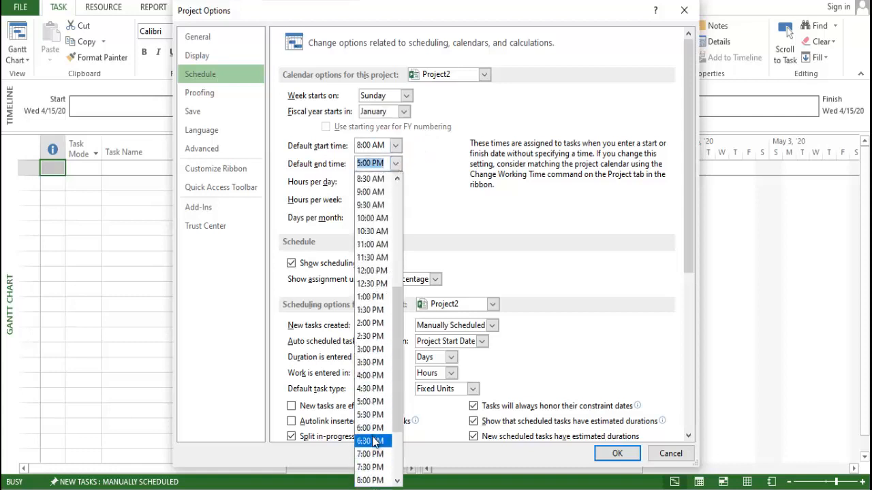
pyautogui.click(369, 427)
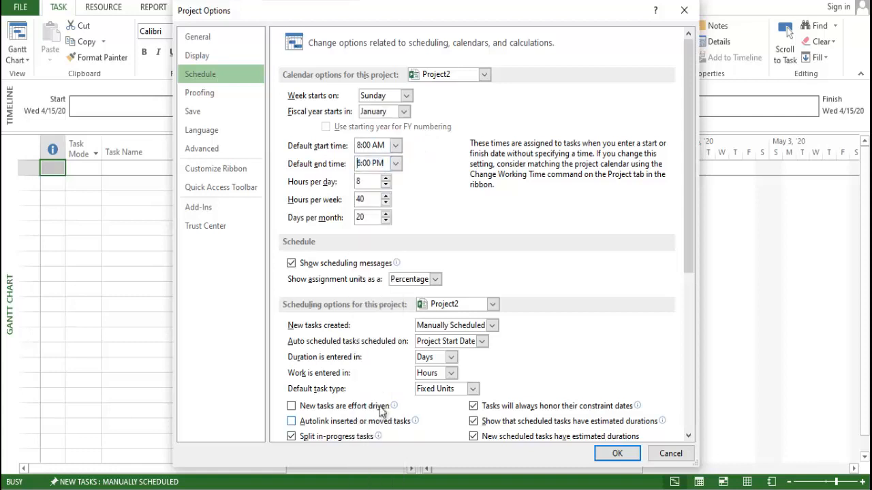
pyautogui.click(371, 198)
pyautogui.click(395, 164)
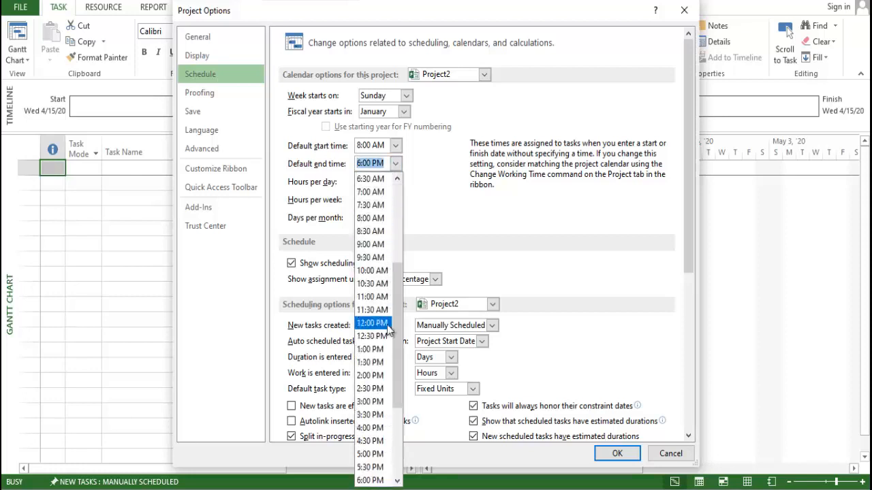
pyautogui.click(432, 212)
pyautogui.click(366, 182)
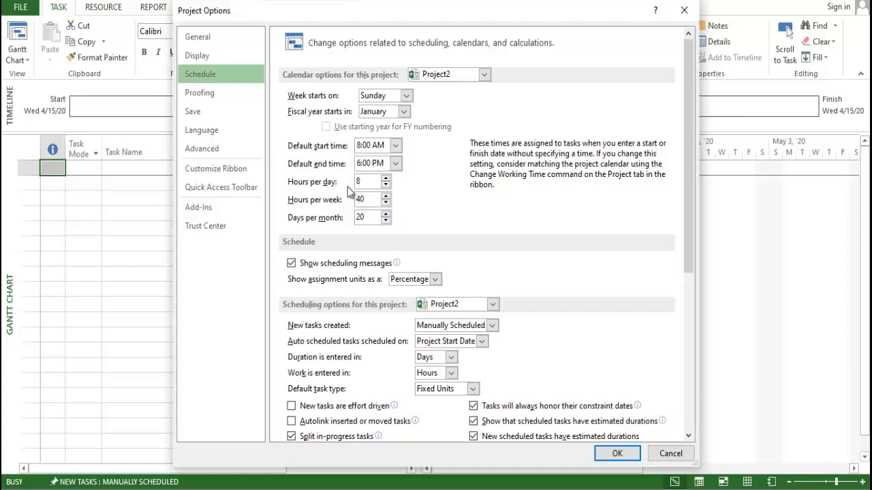
pyautogui.click(371, 220)
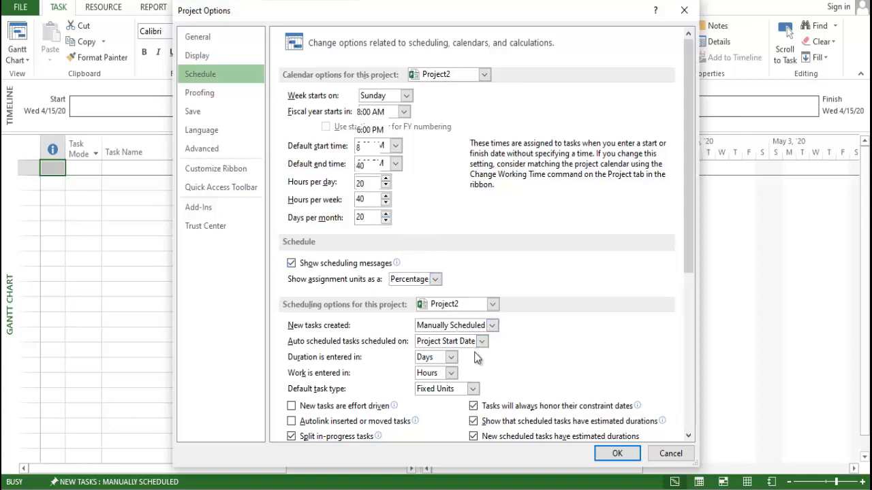
# - Set newly created tasks in this project to Auto Scheduled
pyautogui.scroll(-2, 468, 291)
pyautogui.click(471, 261)
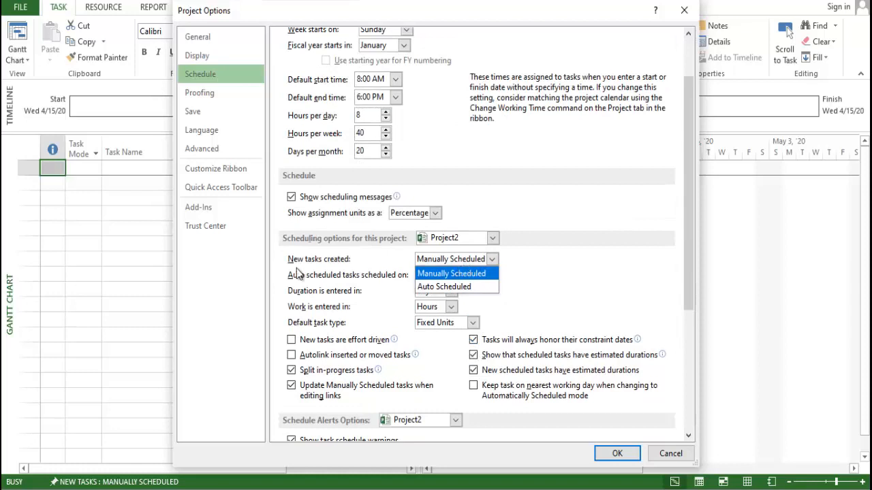
pyautogui.click(434, 278)
pyautogui.click(491, 259)
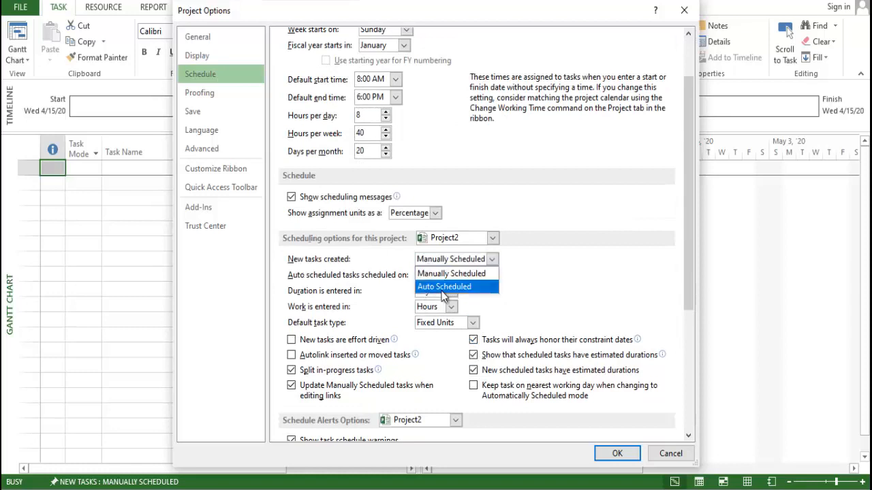
pyautogui.click(470, 282)
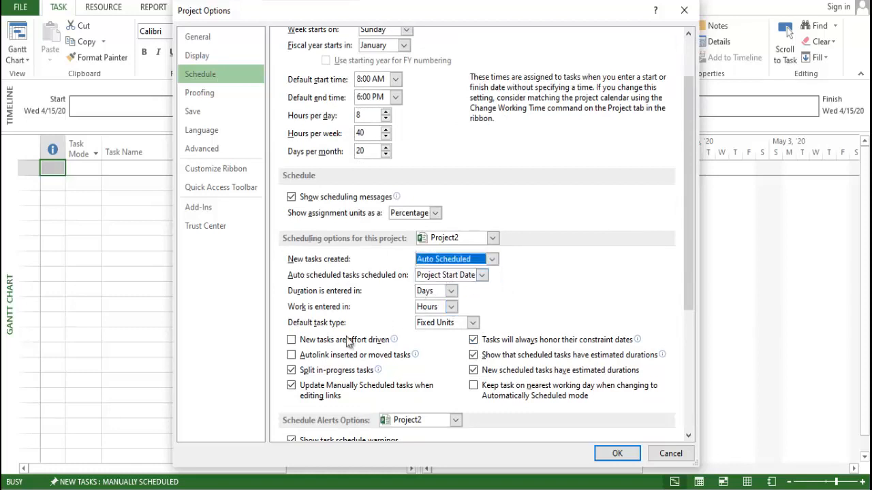
# - Review the proofing options and the save options, including file format, default location and auto save
pyautogui.click(201, 94)
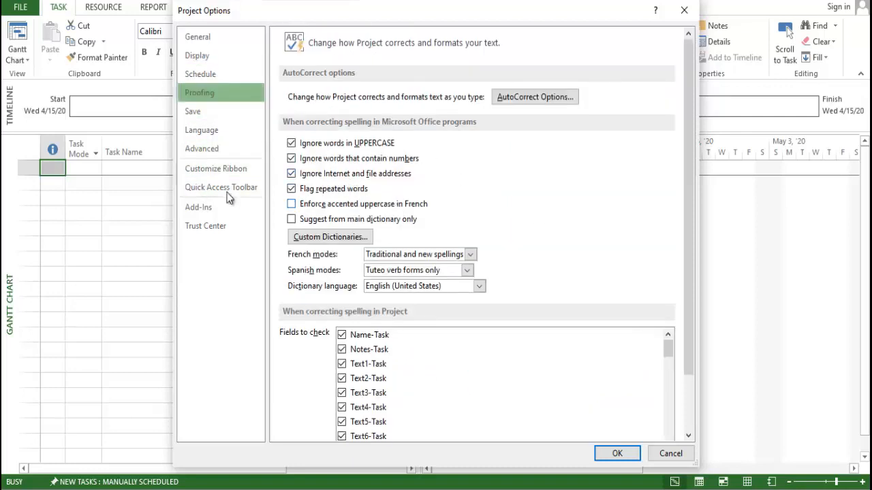
pyautogui.click(203, 113)
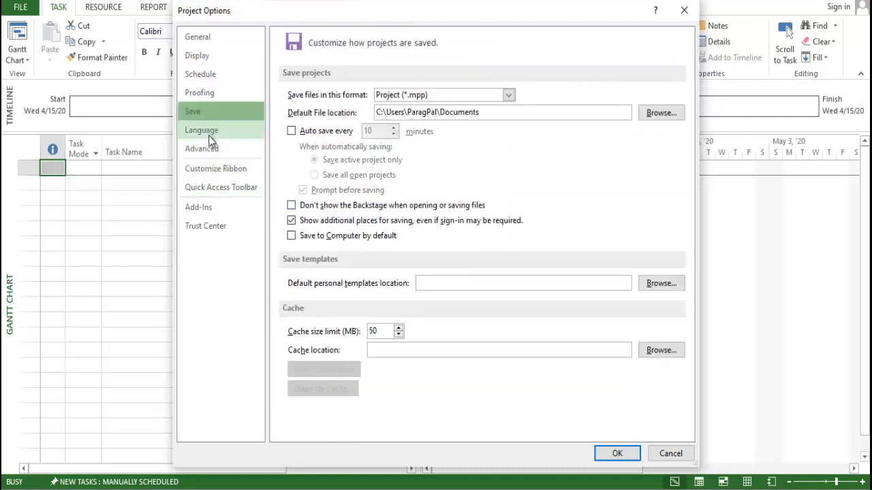
pyautogui.click(329, 135)
pyautogui.click(329, 135)
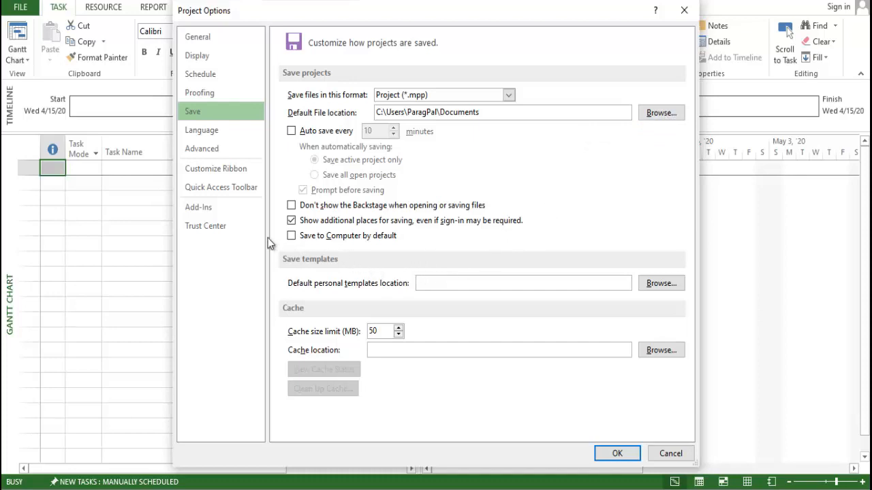
# - Review the language preferences and the advanced options, including the default standard and overtime rates and the display settings
pyautogui.click(208, 129)
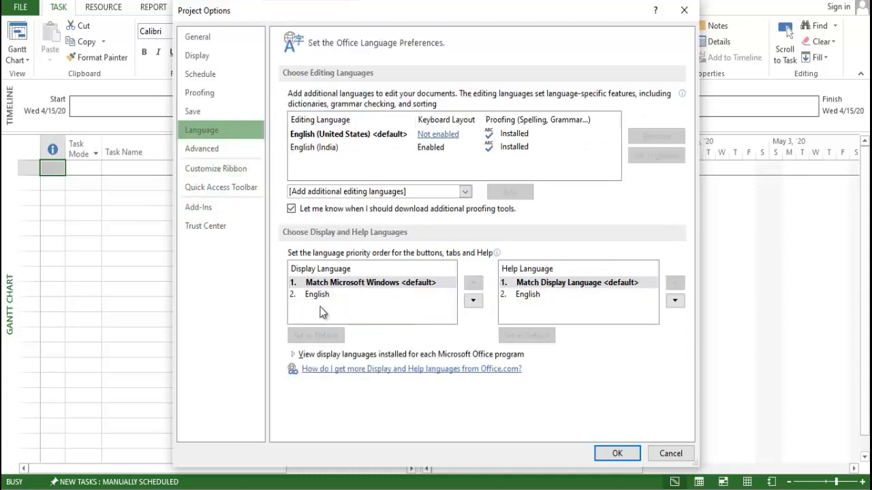
pyautogui.click(231, 151)
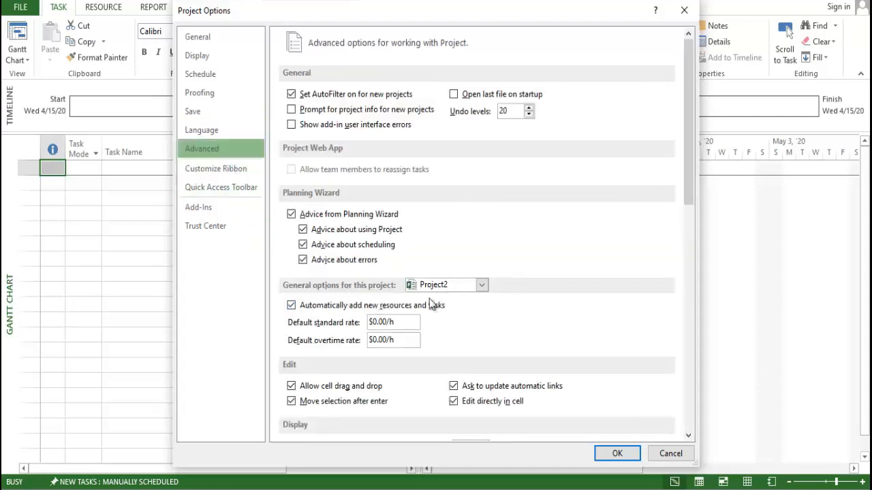
pyautogui.click(402, 321)
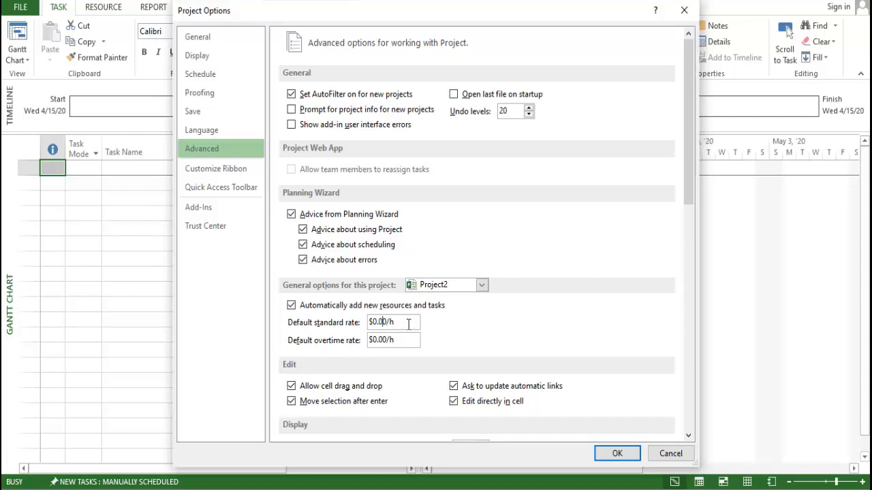
pyautogui.scroll(-3, 406, 328)
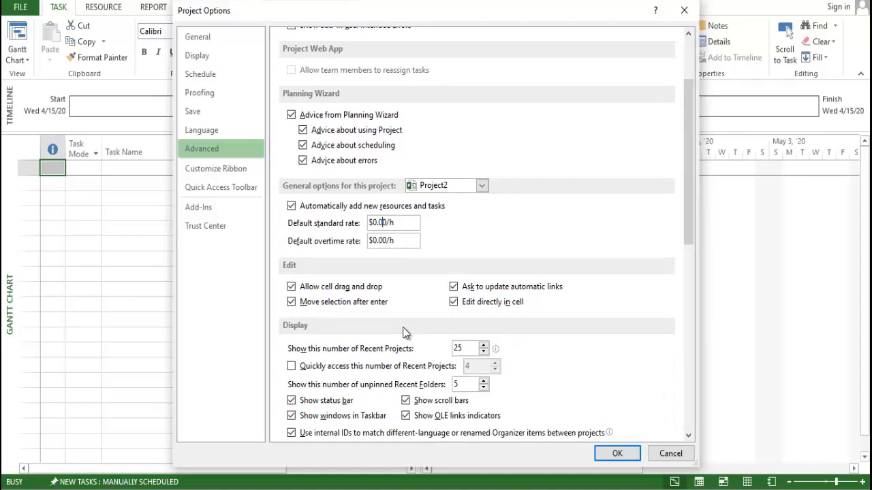
pyautogui.scroll(-6, 403, 332)
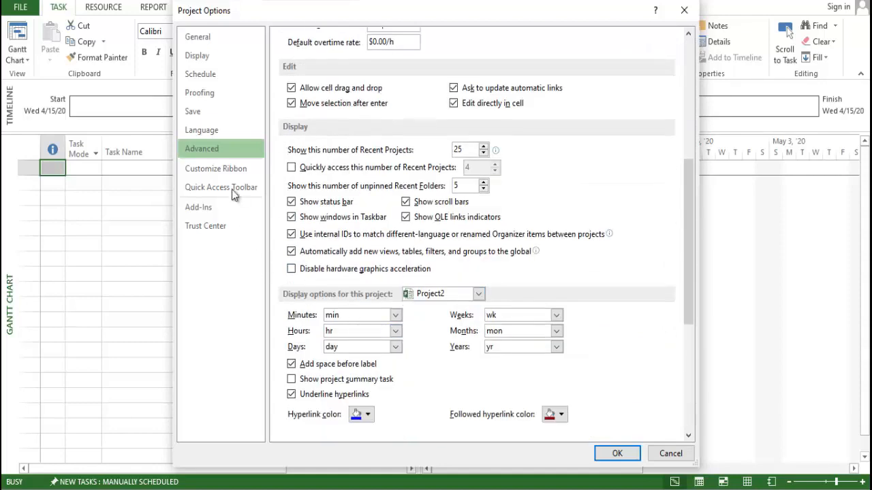
# - Enable the Developer tab in the ribbon customization and select Move Task in the popular commands
pyautogui.click(230, 170)
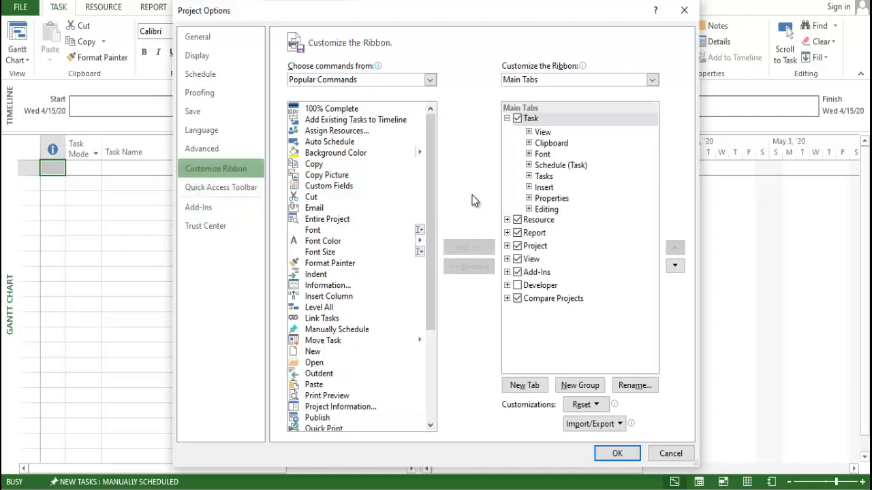
pyautogui.click(517, 286)
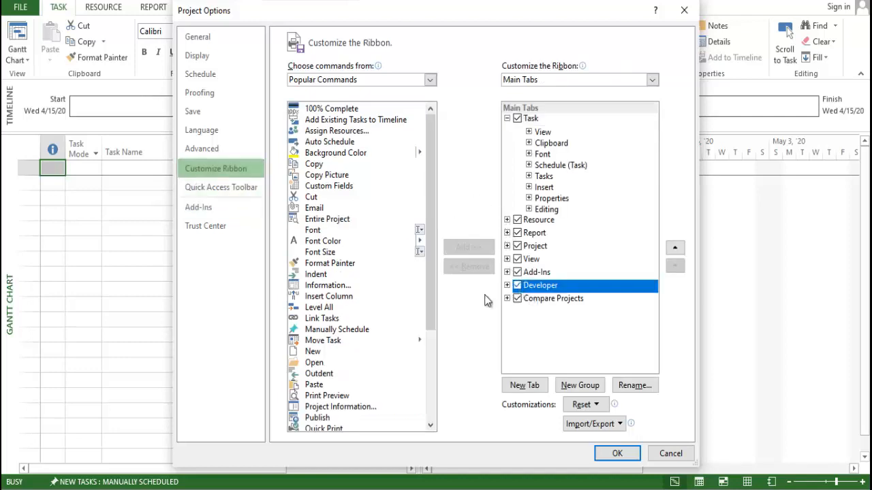
pyautogui.scroll(-4, 337, 246)
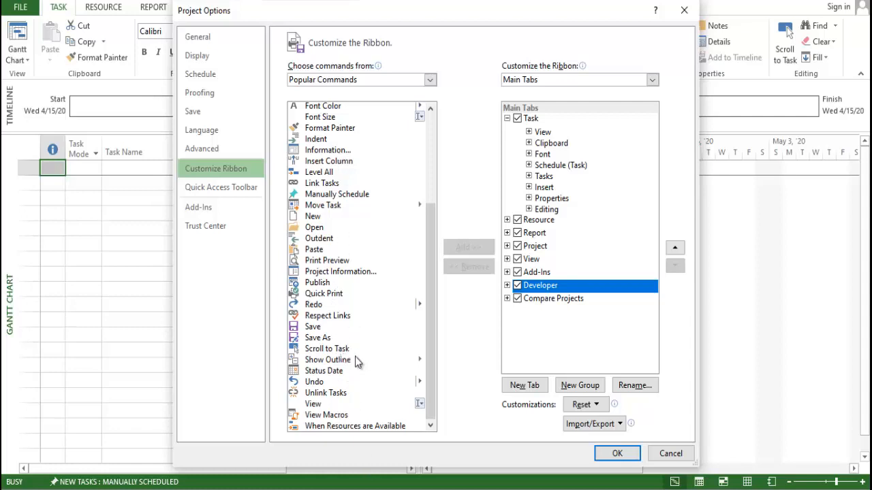
pyautogui.click(340, 206)
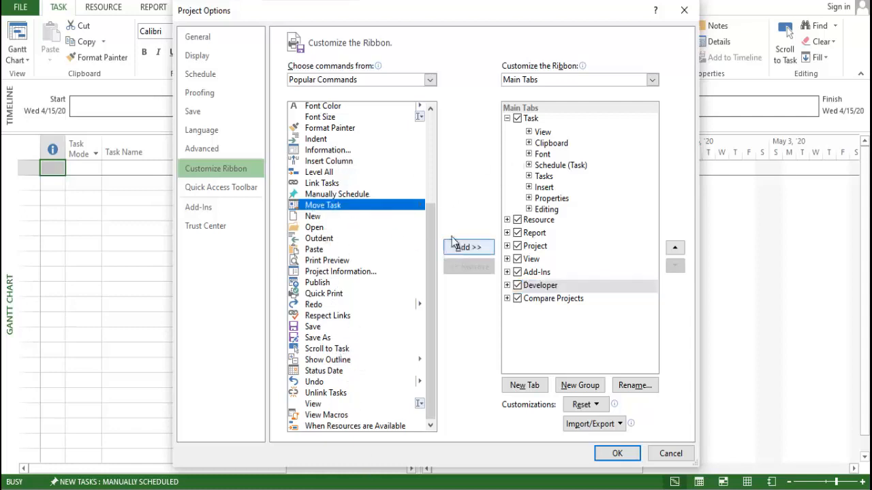
# - Review the Quick Access Toolbar and add-in options, and apply the project options
pyautogui.click(222, 189)
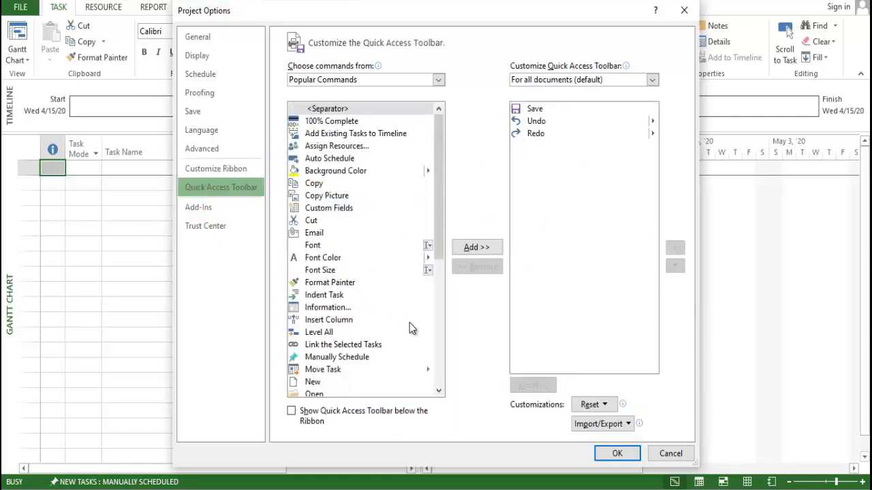
pyautogui.click(221, 207)
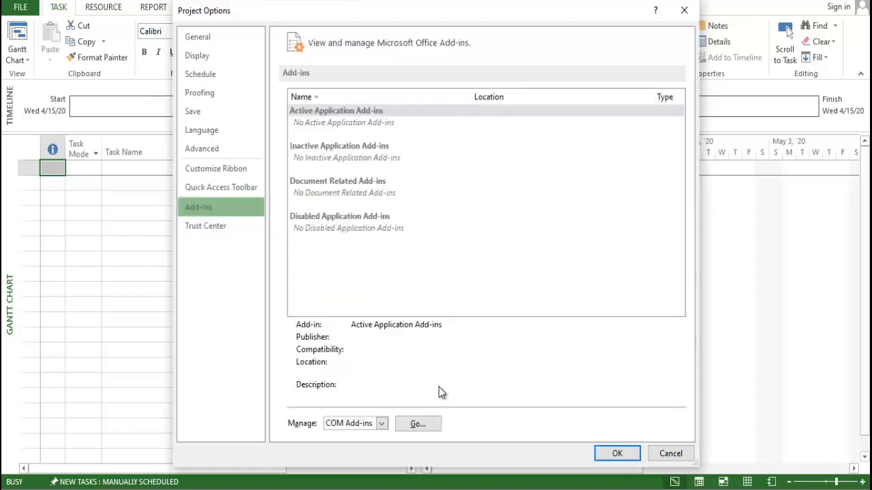
pyautogui.click(615, 453)
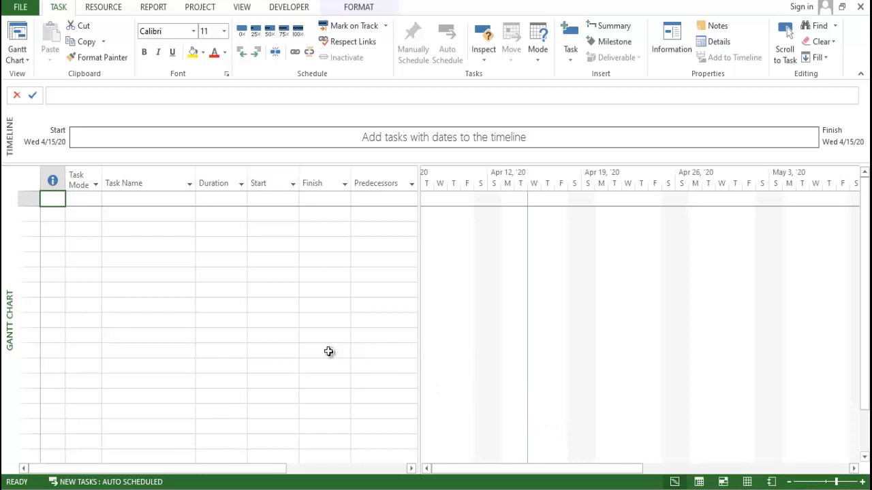
# - Start saving the project to the Desktop and create a new folder there named project
pyautogui.hotkey('ctrl', 's')
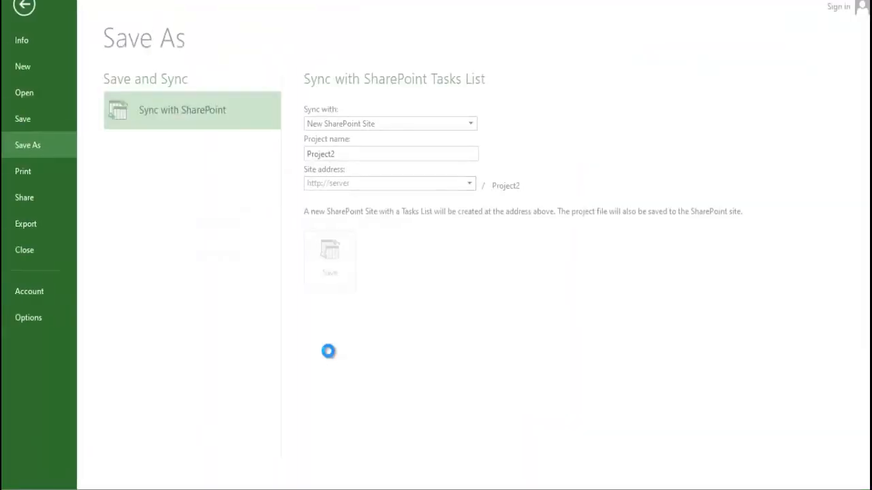
pyautogui.click(341, 316)
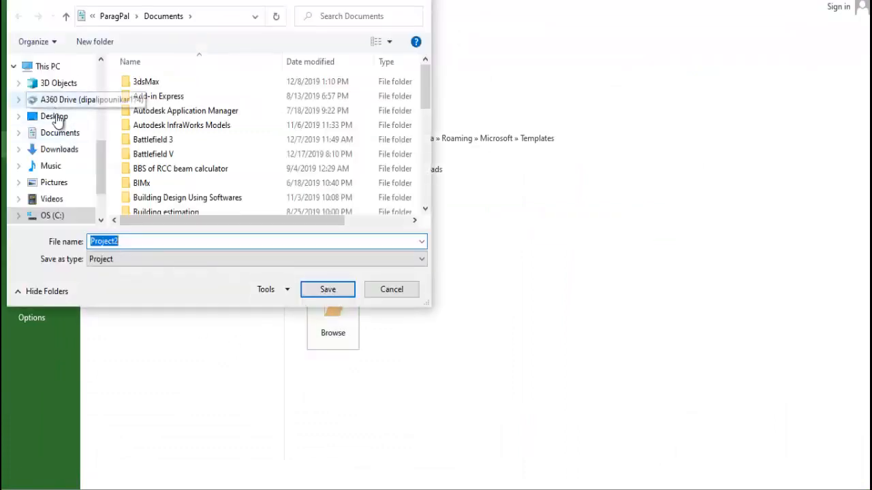
pyautogui.click(54, 116)
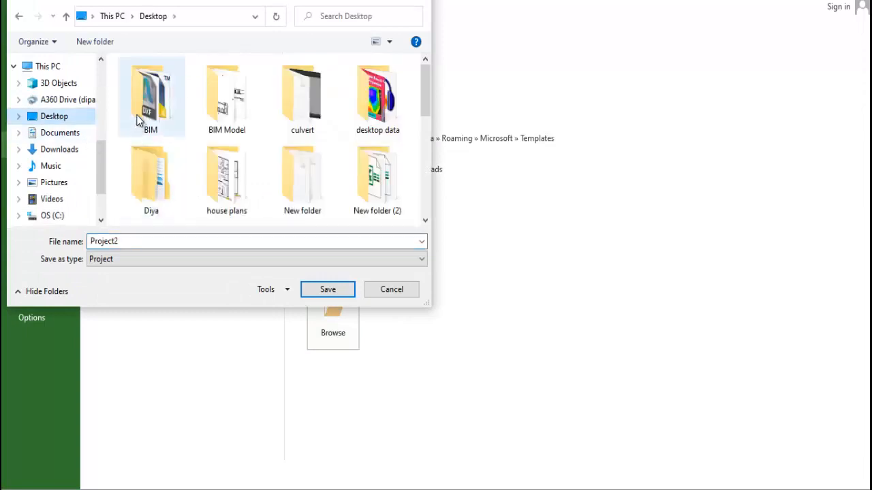
pyautogui.click(95, 42)
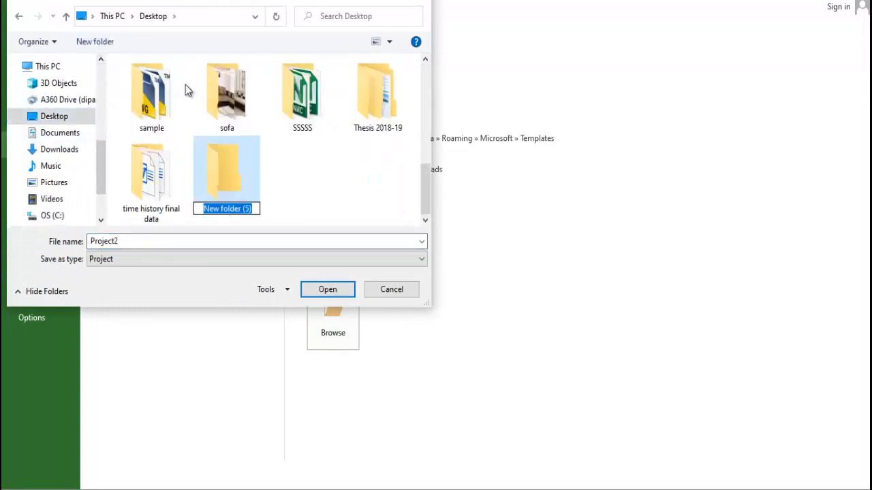
pyautogui.write('project')
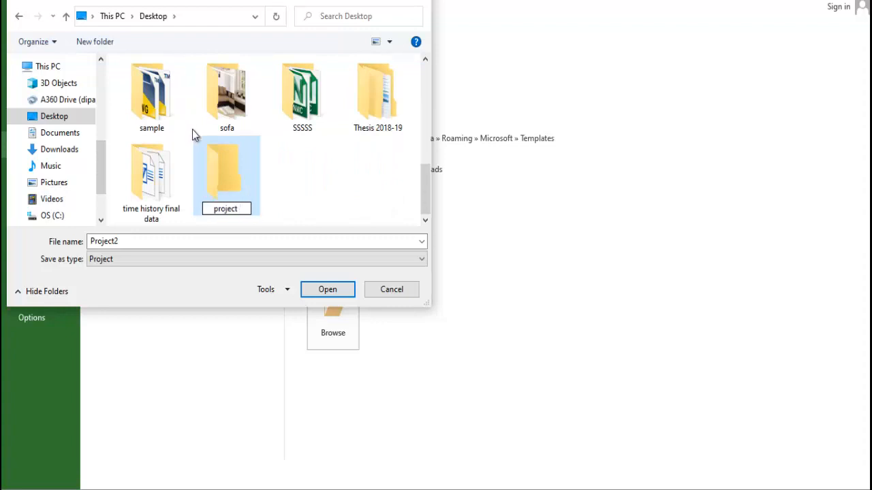
pyautogui.press('Return')
pyautogui.click(576, 253)
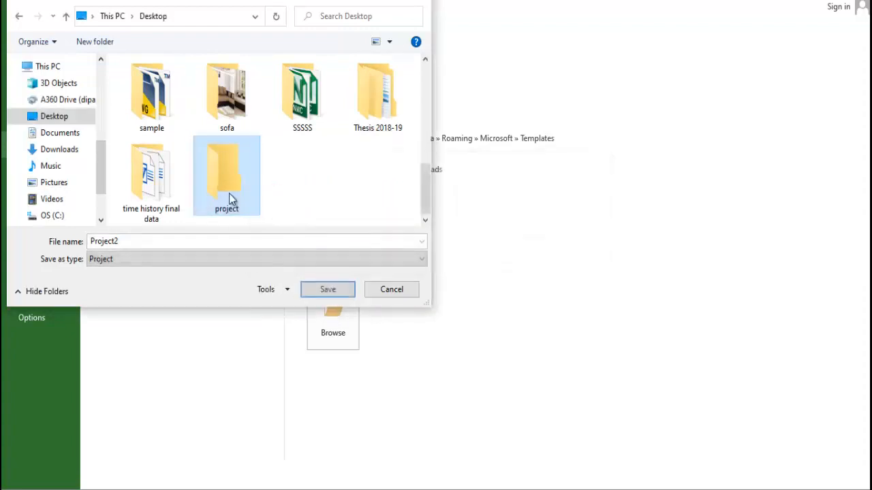
# - Save the project file inside the project folder as "G+10 Story building planning"
pyautogui.doubleClick(228, 193)
pyautogui.click(236, 245)
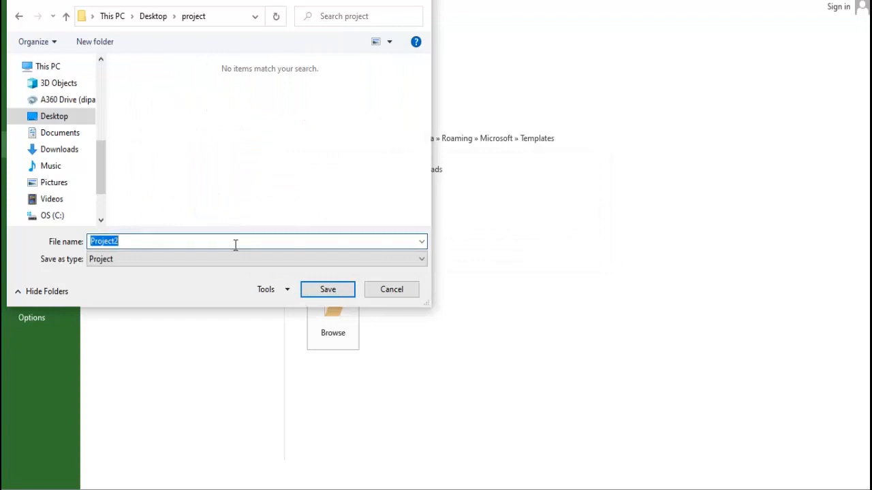
pyautogui.write('G+10 Story building')
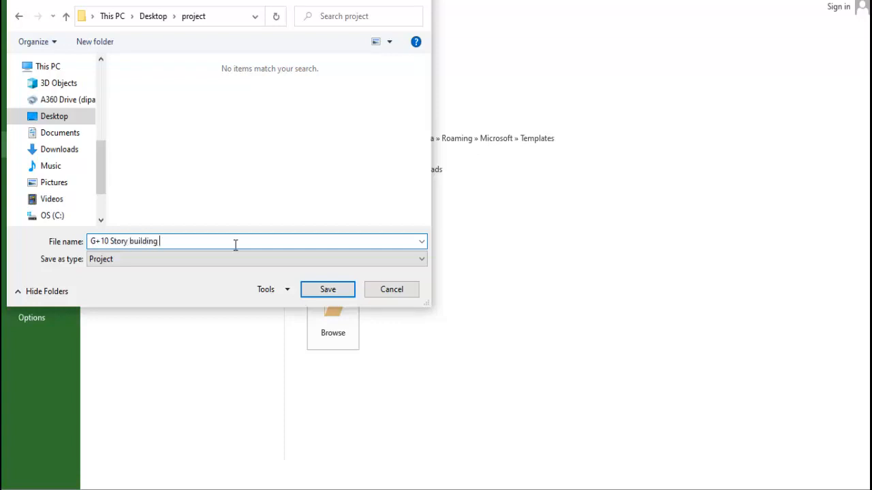
pyautogui.write('planning')
pyautogui.click(325, 288)
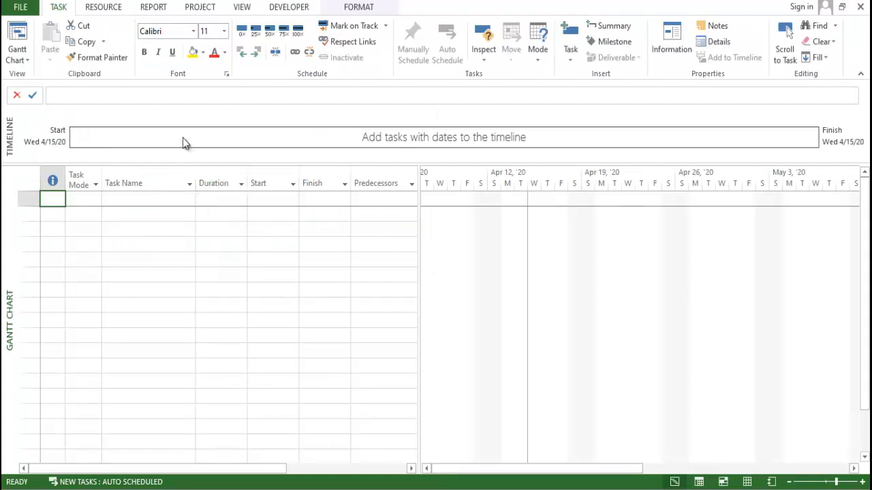
# - Open the Change Working Time settings for the project and move the dialog aside
pyautogui.click(112, 8)
pyautogui.click(163, 8)
pyautogui.click(197, 9)
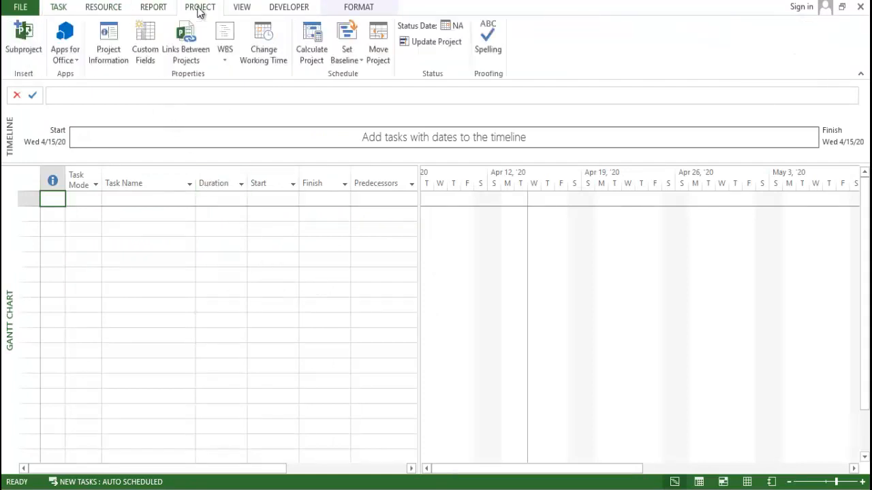
pyautogui.click(254, 58)
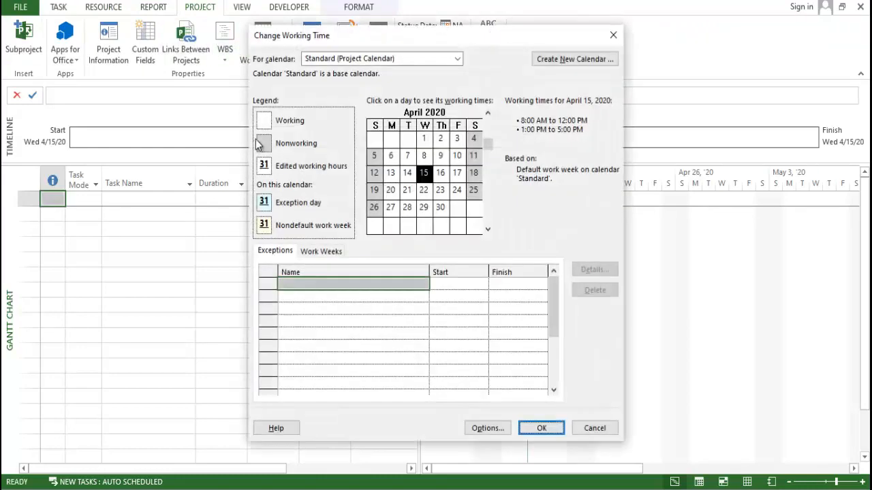
pyautogui.moveTo(322, 38); pyautogui.dragTo(279, 34)
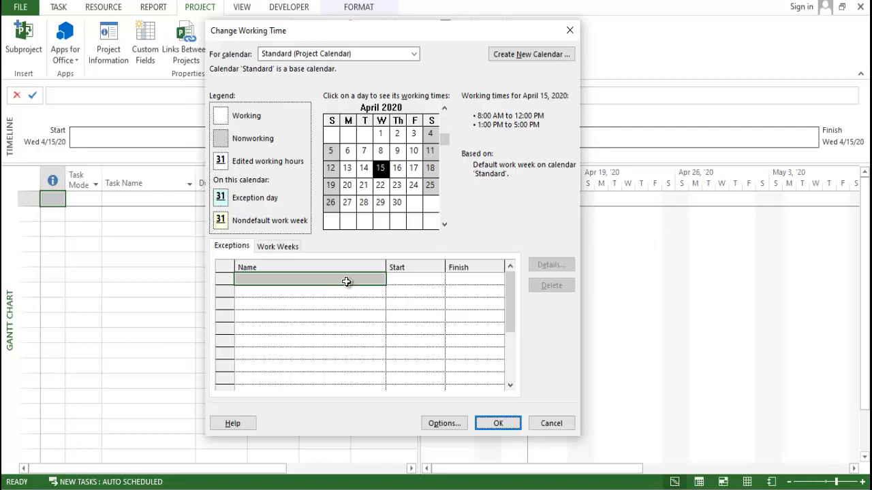
# - Examine the Standard calendar's exceptions list and the working times for April 15, 2020
pyautogui.click(401, 315)
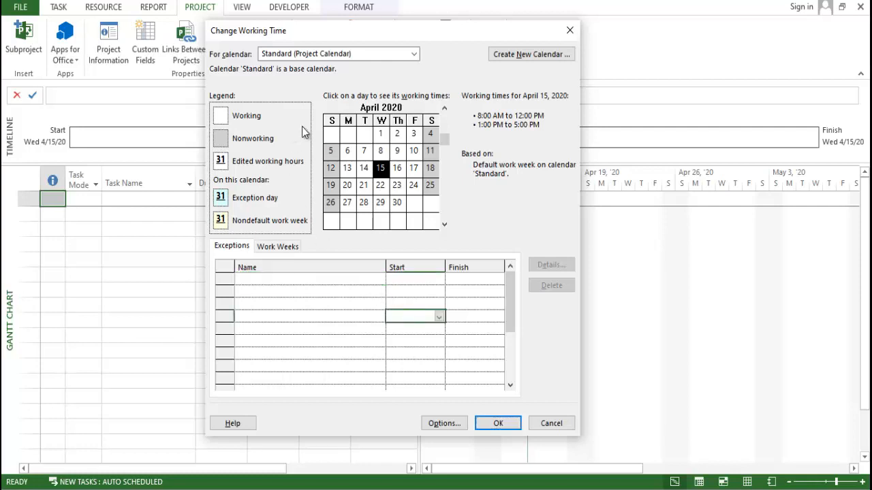
pyautogui.click(378, 188)
pyautogui.click(381, 170)
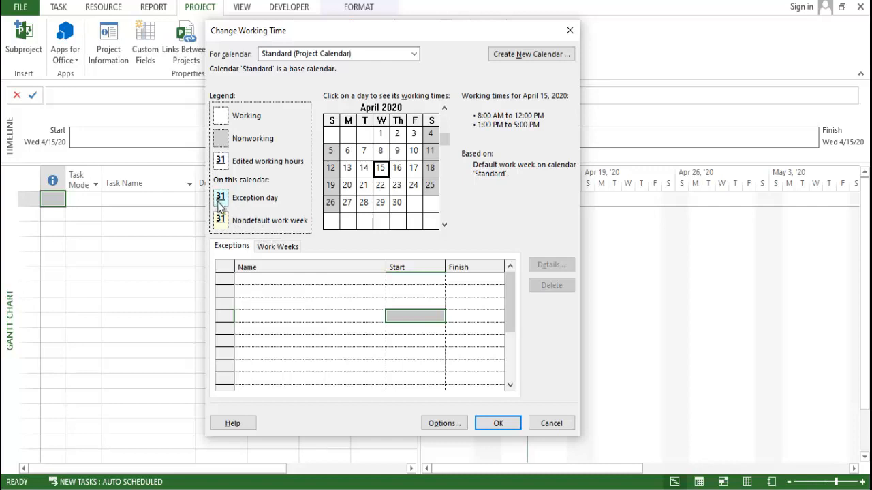
pyautogui.click(304, 293)
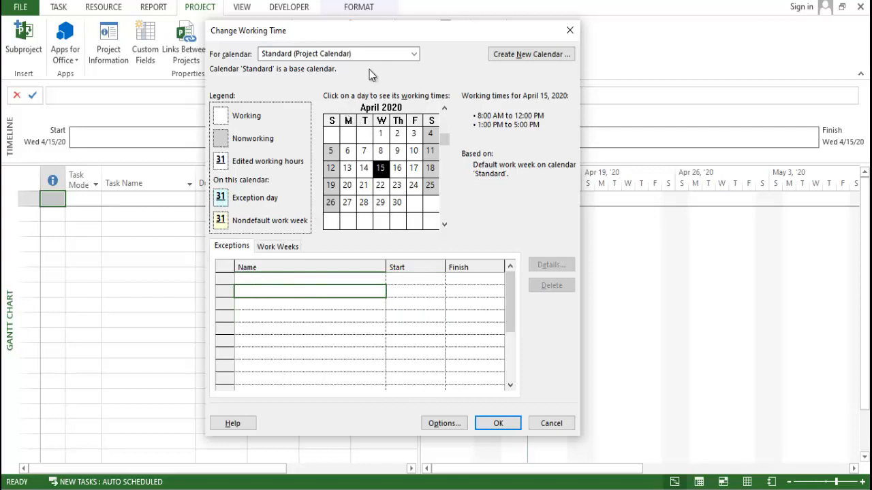
# - Create a base calendar named Copy of Standard from the Standard calendar, and check the list of available calendars
pyautogui.click(532, 58)
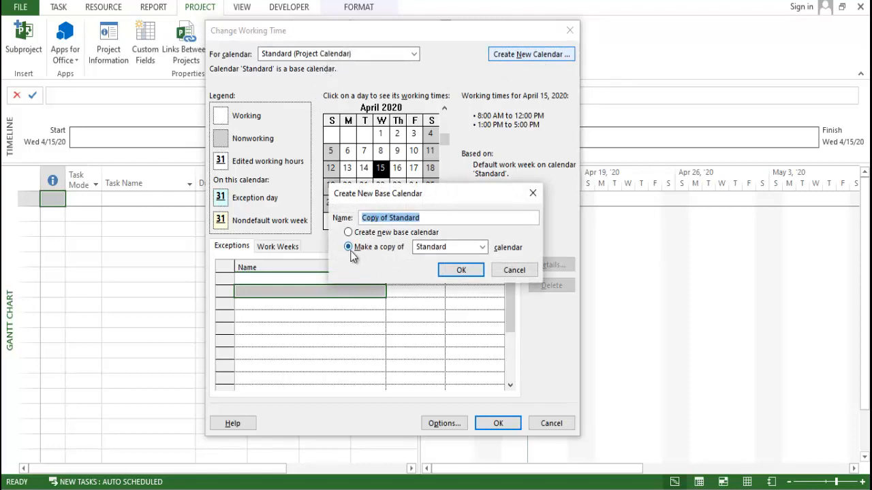
pyautogui.click(450, 248)
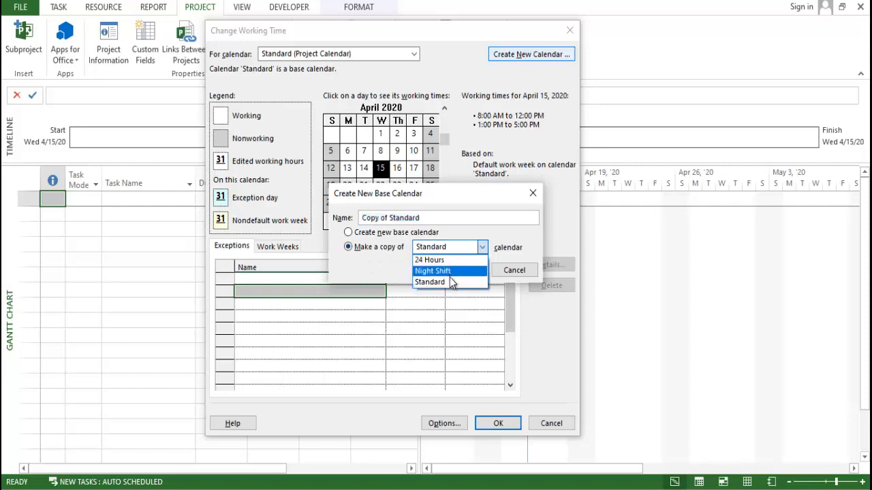
pyautogui.click(449, 280)
pyautogui.click(461, 269)
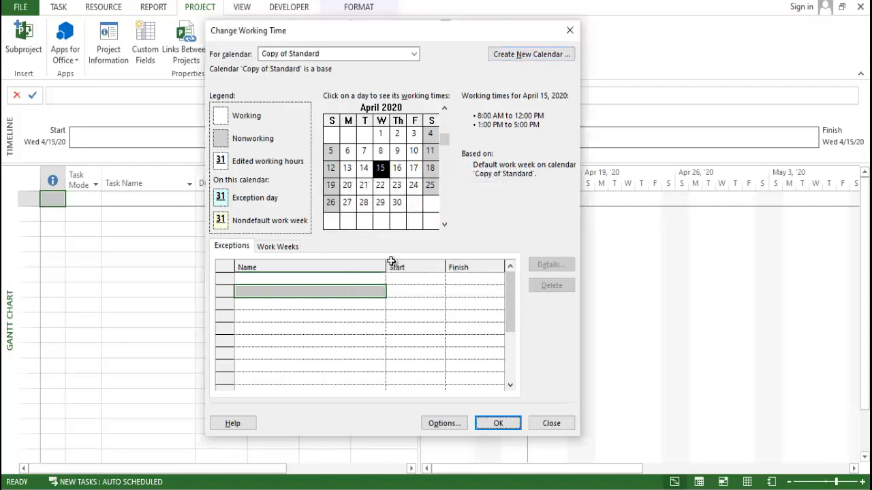
pyautogui.click(337, 55)
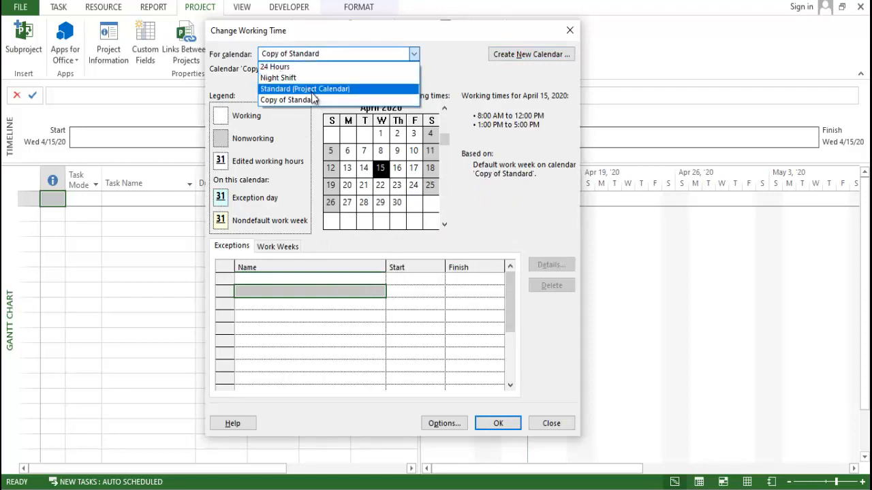
pyautogui.click(471, 189)
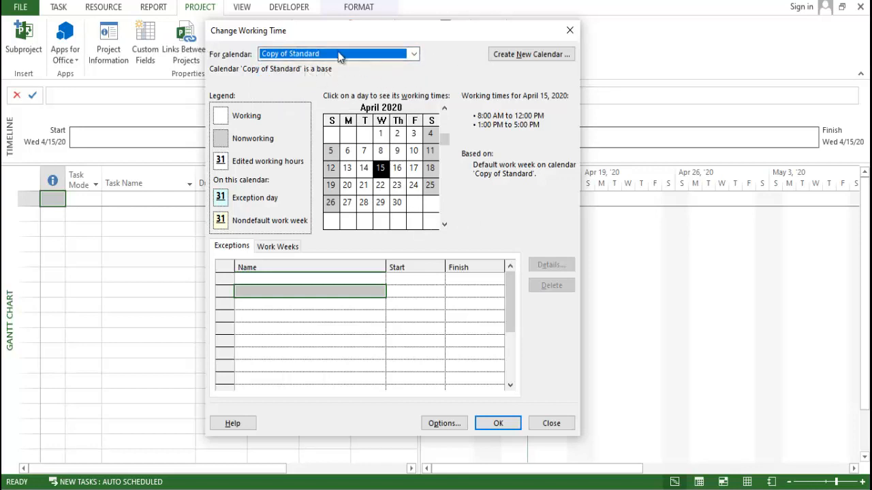
# - Create a new base calendar named "G+10 Story" as a copy of the Standard calendar
pyautogui.click(531, 55)
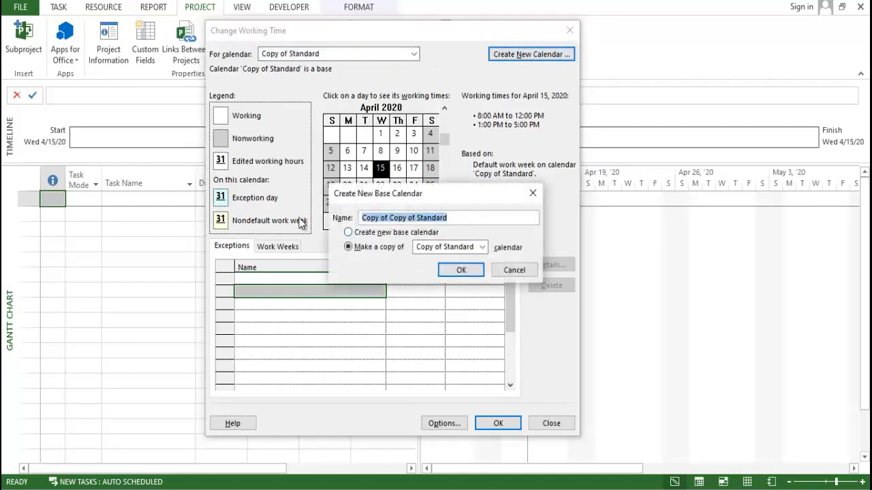
pyautogui.write('G+10 Weekly')
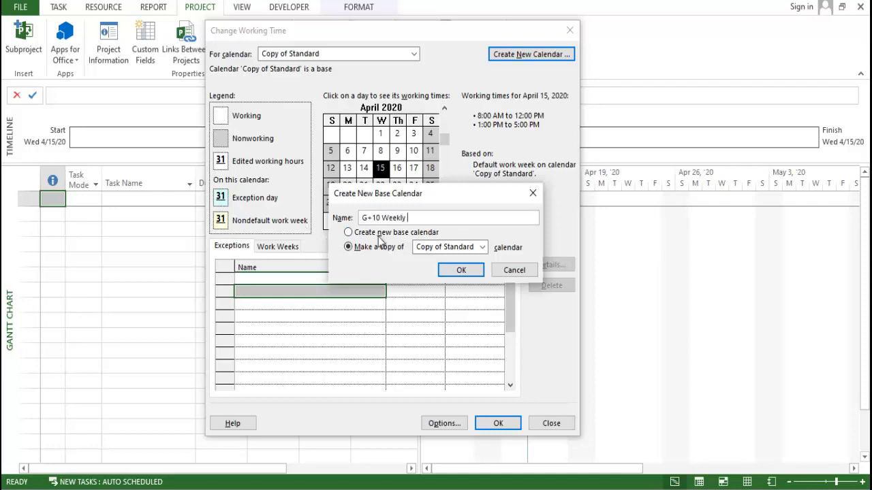
pyautogui.click(465, 246)
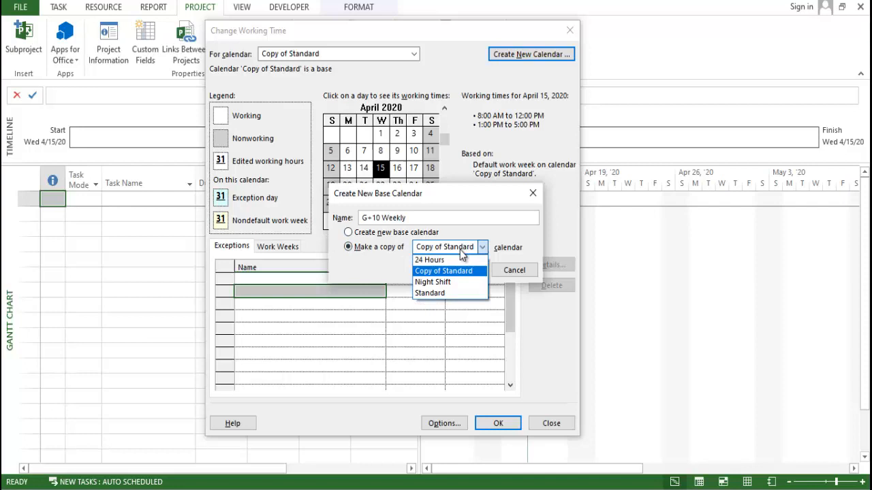
pyautogui.click(452, 291)
pyautogui.click(407, 217)
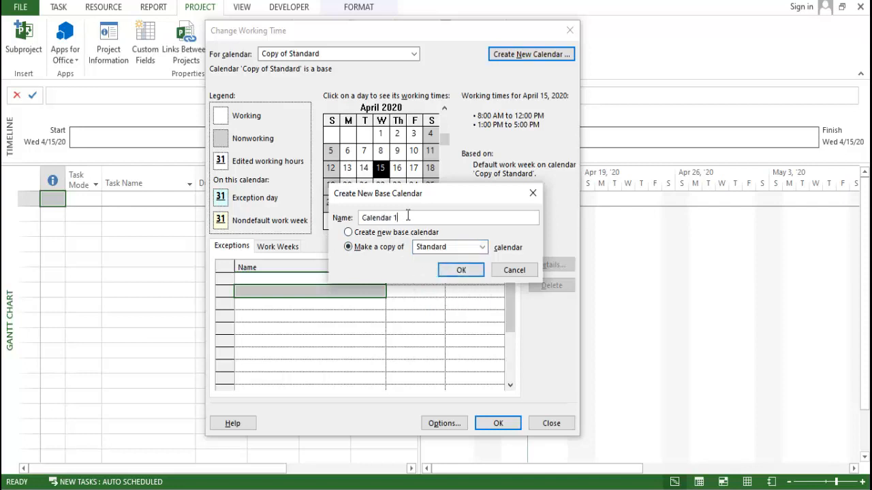
pyautogui.doubleClick(407, 215)
pyautogui.write('G+10 Story')
pyautogui.click(453, 271)
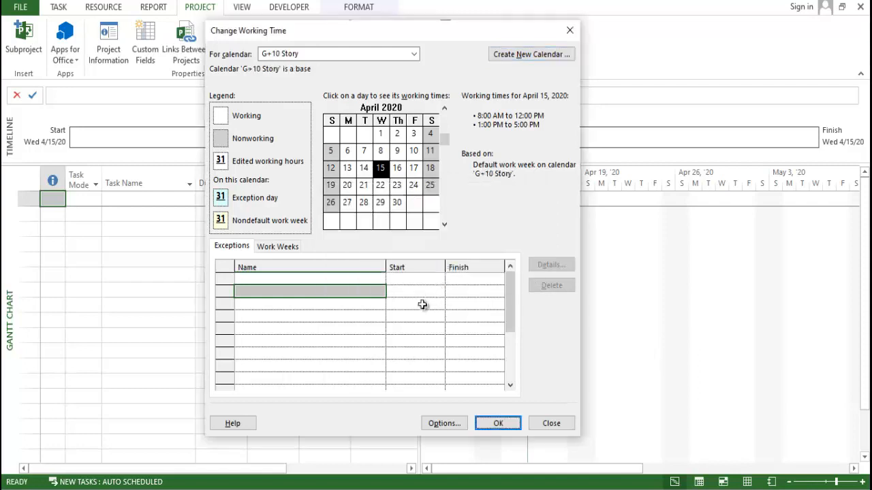
# - Set Sunday to nonworking time in the G+10 Story calendar's default work week
pyautogui.click(296, 282)
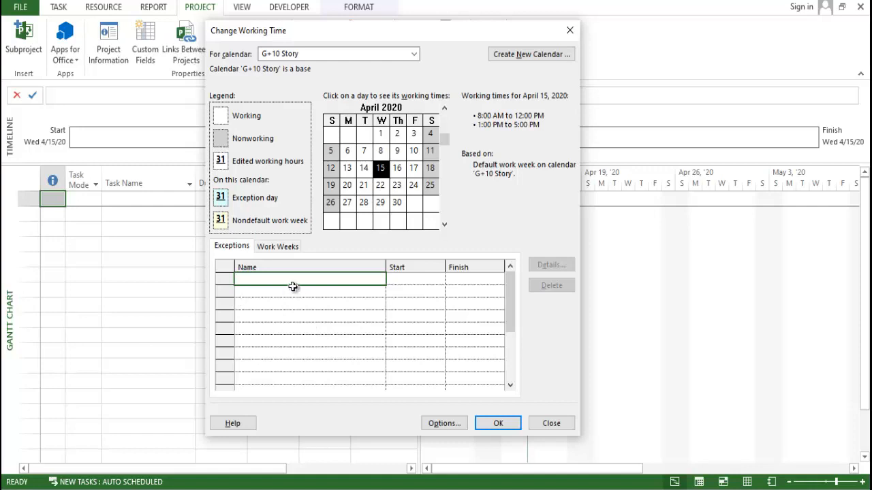
pyautogui.click(276, 247)
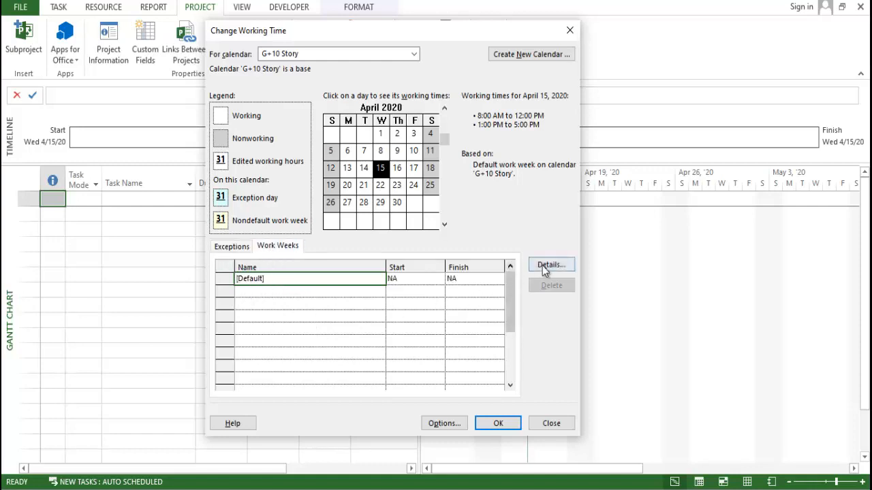
pyautogui.click(549, 265)
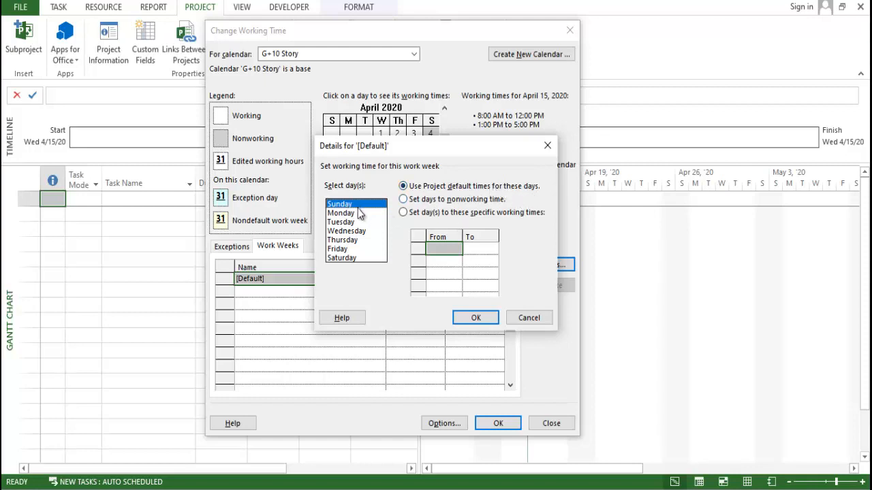
pyautogui.click(402, 200)
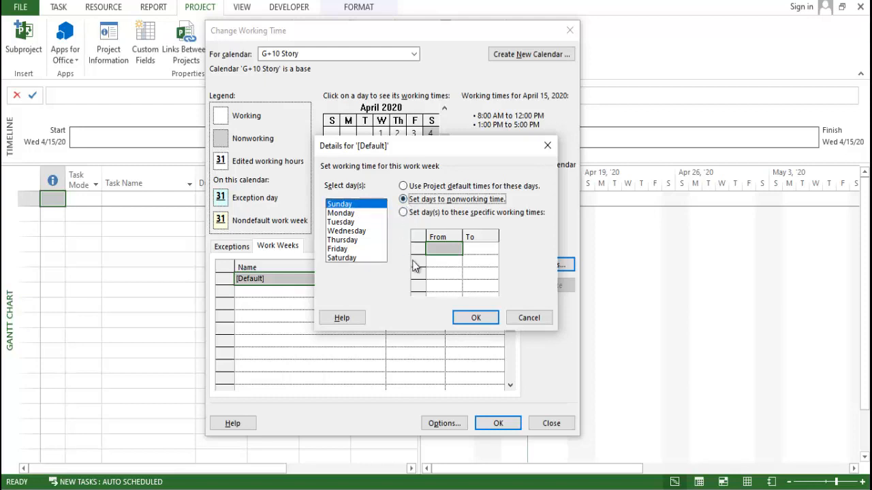
pyautogui.click(491, 314)
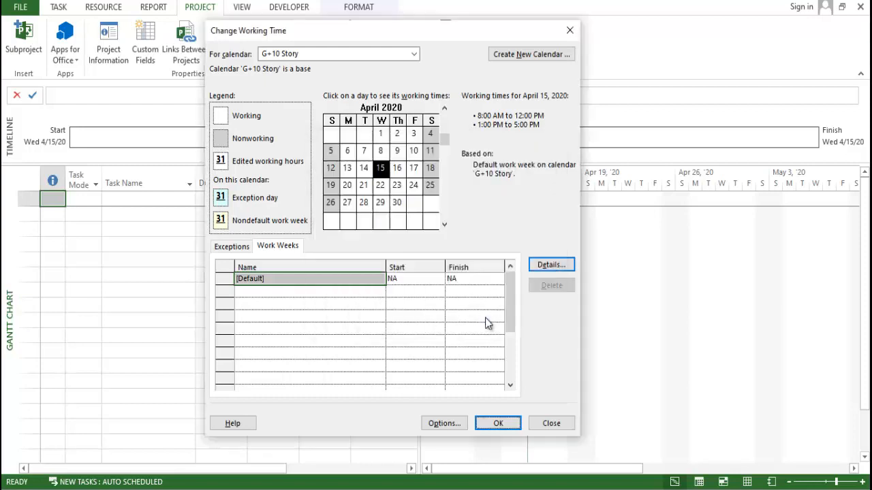
# - Give Monday specific working times in the default work week, starting its second working period at 1:30 PM
pyautogui.click(551, 265)
pyautogui.click(339, 214)
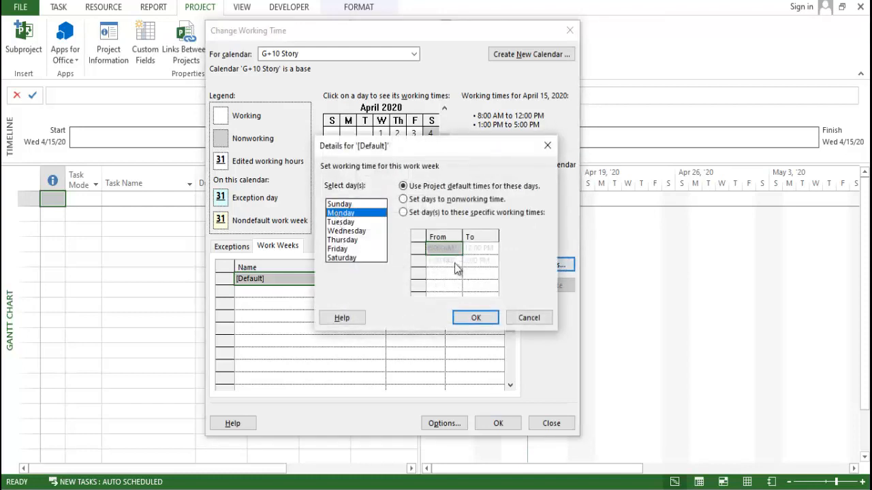
pyautogui.click(433, 212)
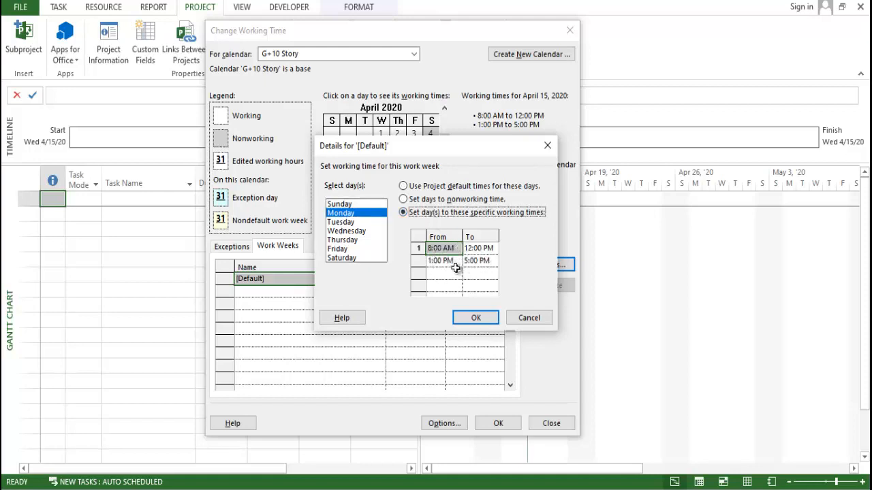
pyautogui.click(455, 262)
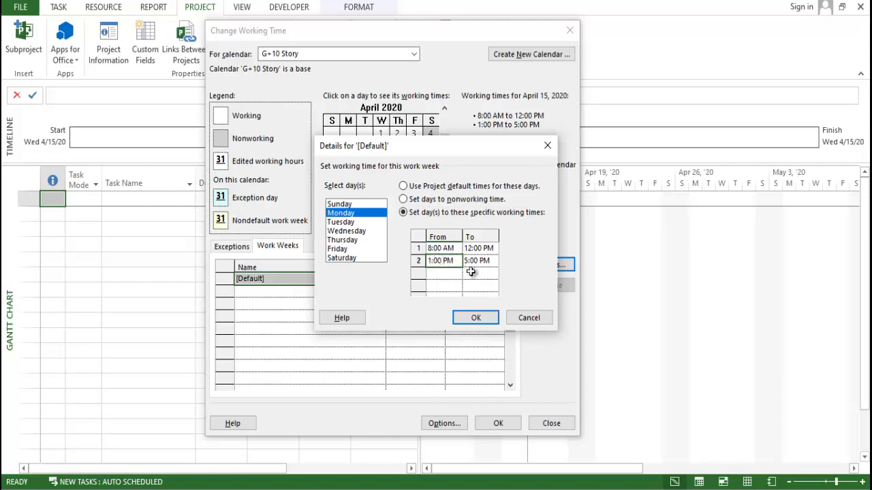
pyautogui.write('1.30')
pyautogui.click(482, 283)
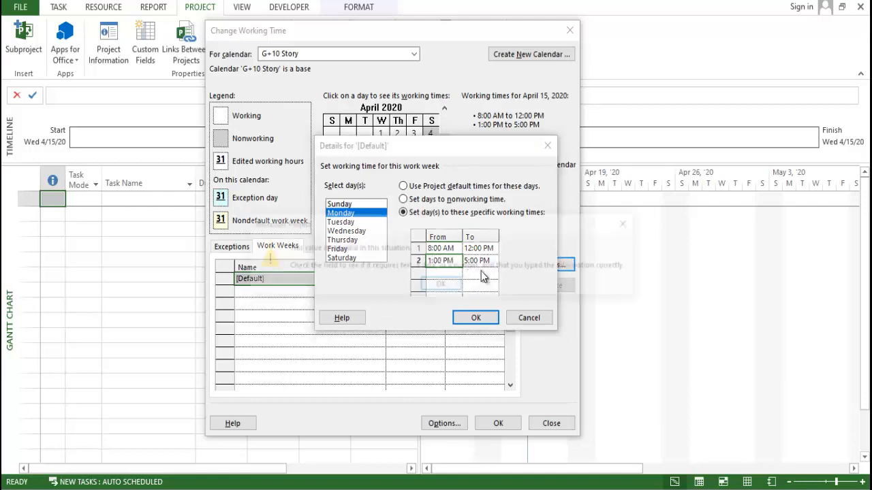
pyautogui.click(441, 285)
pyautogui.click(446, 282)
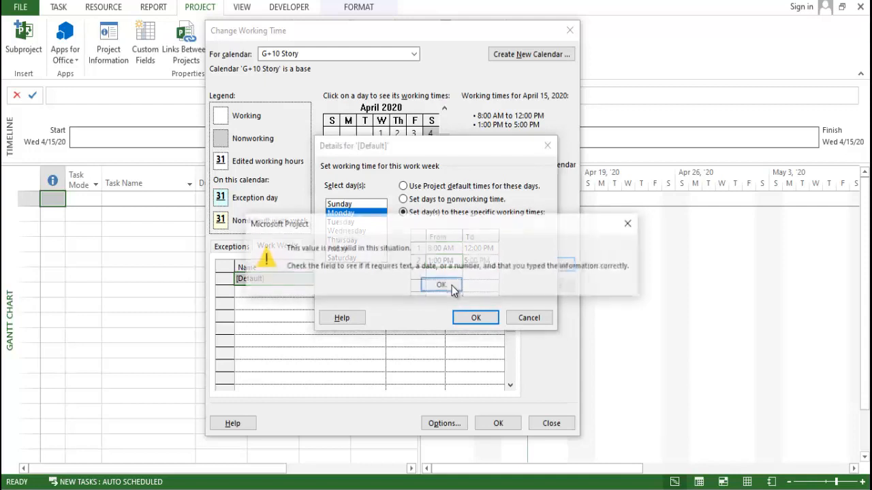
pyautogui.click(444, 285)
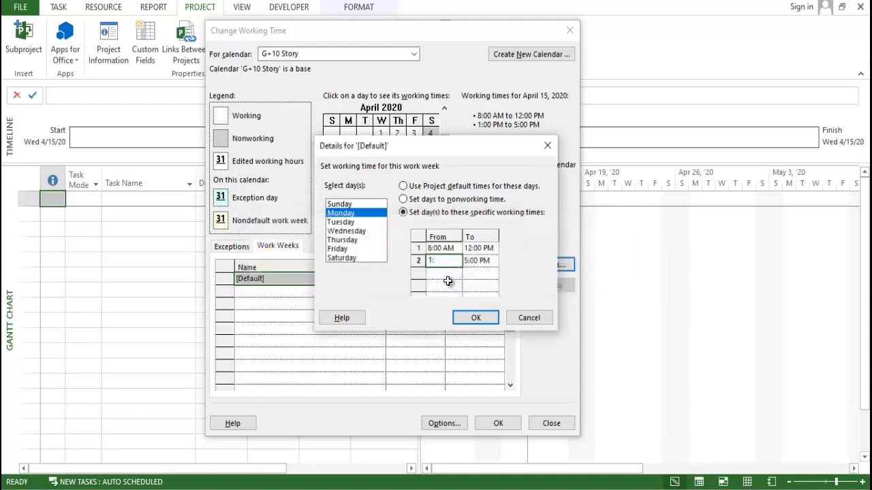
pyautogui.write('1:30 PM')
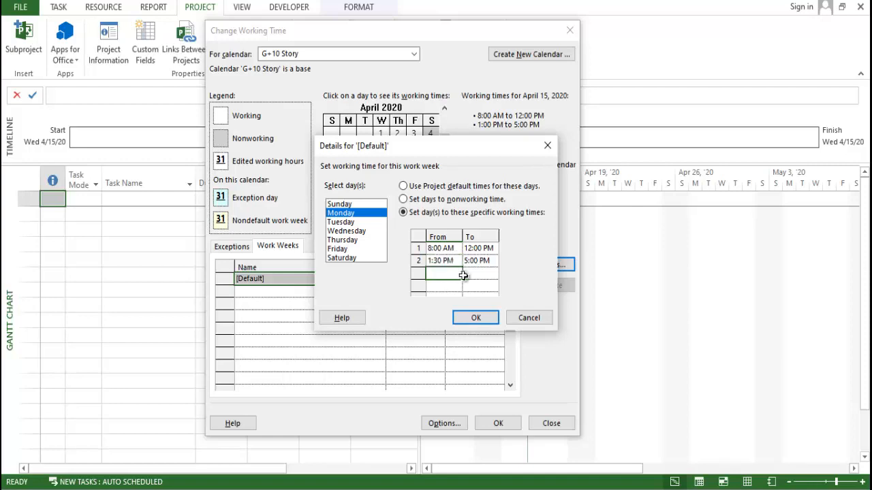
# - Set the end of Monday's second working period to 6:00 PM
pyautogui.click(479, 262)
pyautogui.write('6')
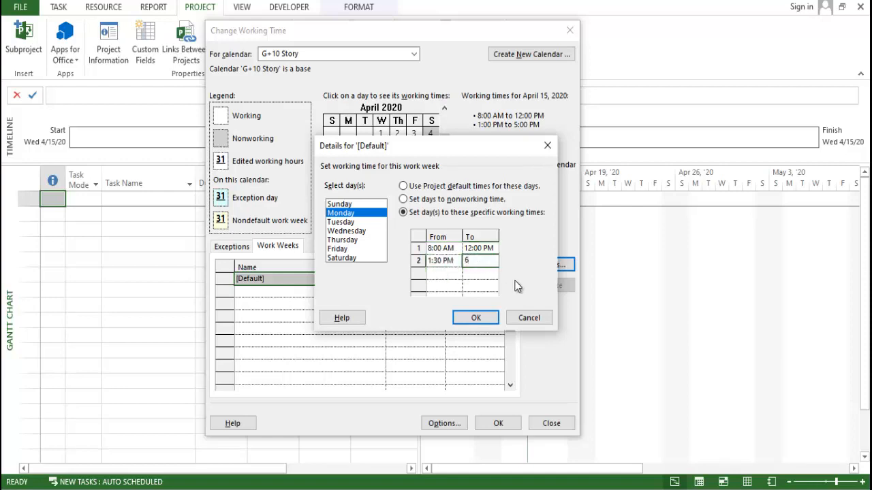
pyautogui.click(487, 286)
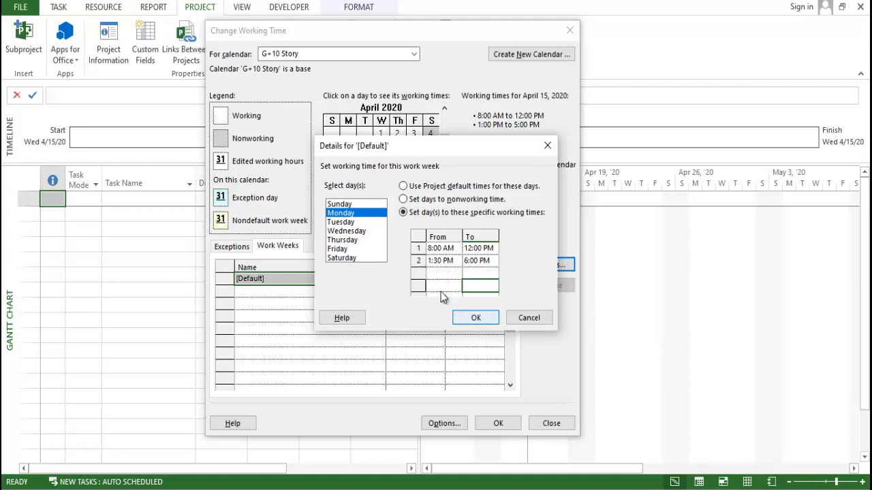
pyautogui.click(458, 251)
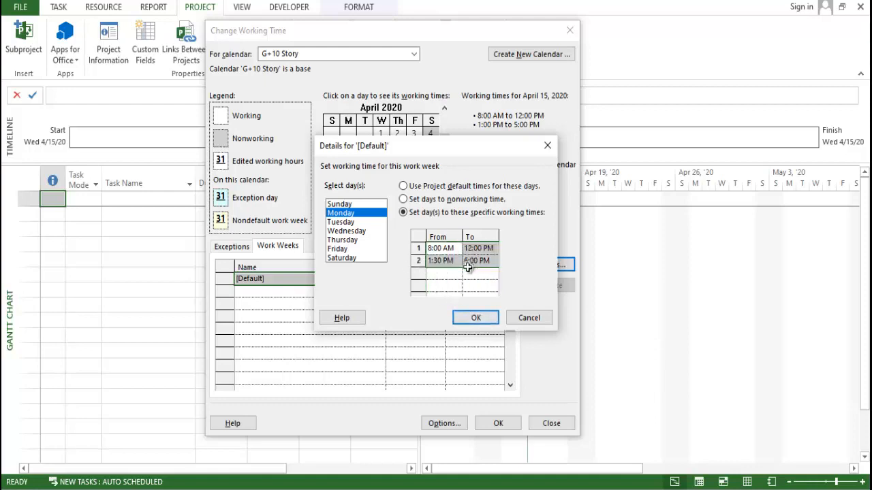
# - Give Tuesday specific working times, with the second period running from 1:30 PM to 6:00 PM
pyautogui.click(378, 222)
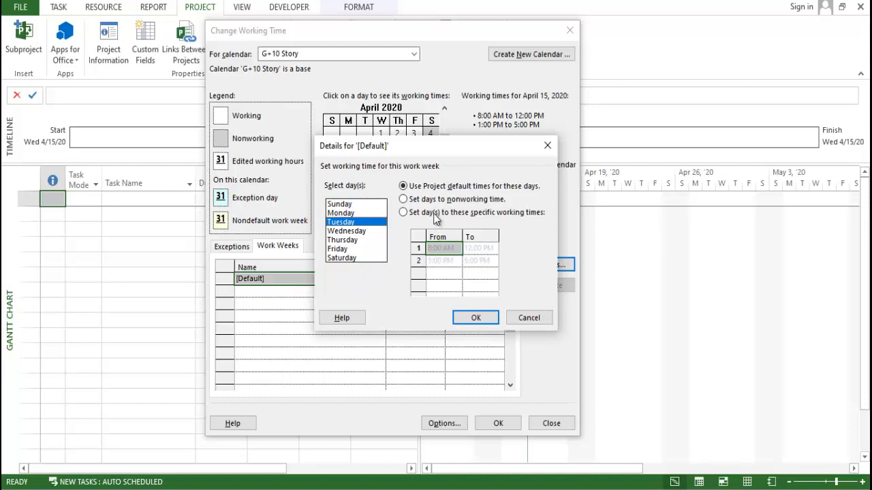
pyautogui.click(437, 213)
pyautogui.click(470, 287)
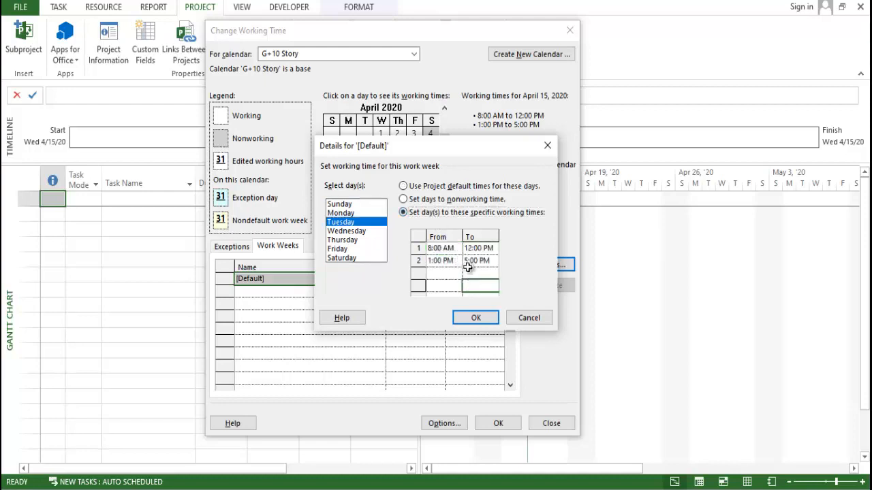
pyautogui.click(467, 263)
pyautogui.click(440, 261)
pyautogui.write('1:30')
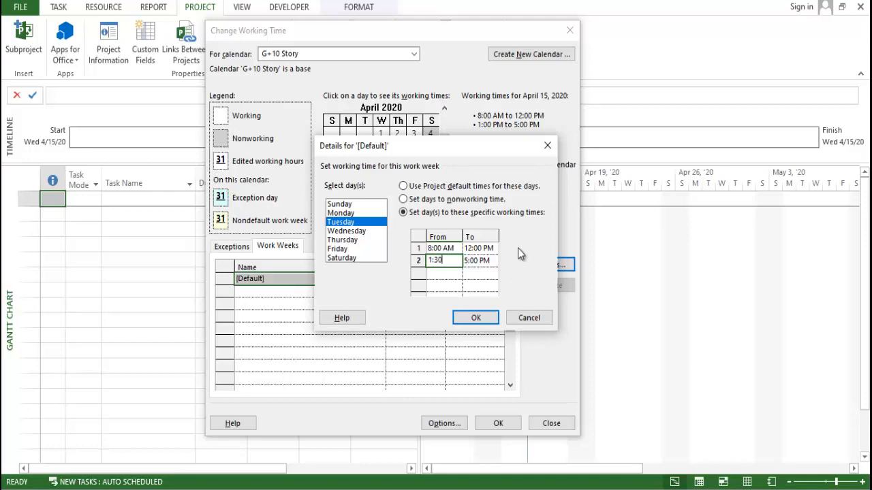
pyautogui.click(481, 261)
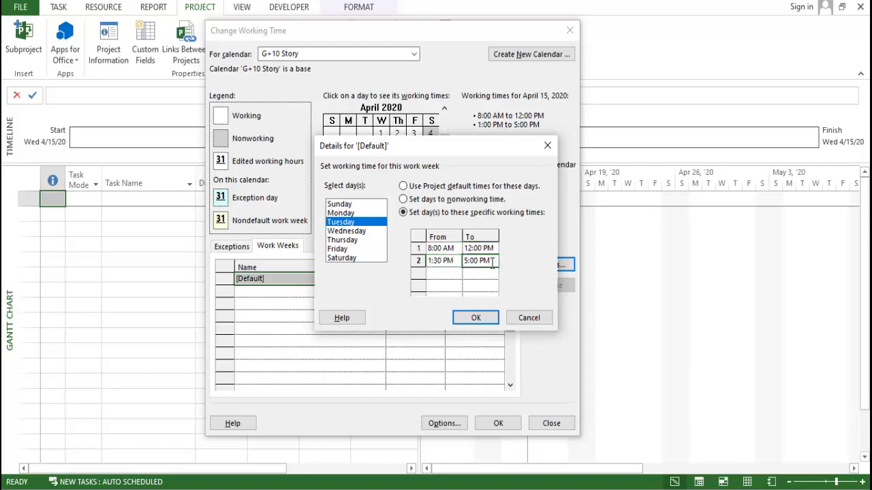
pyautogui.write('6:00')
pyautogui.click(480, 284)
# - Give Wednesday specific working times, with the second period running from 1:30 PM to 6:00 PM
pyautogui.click(346, 231)
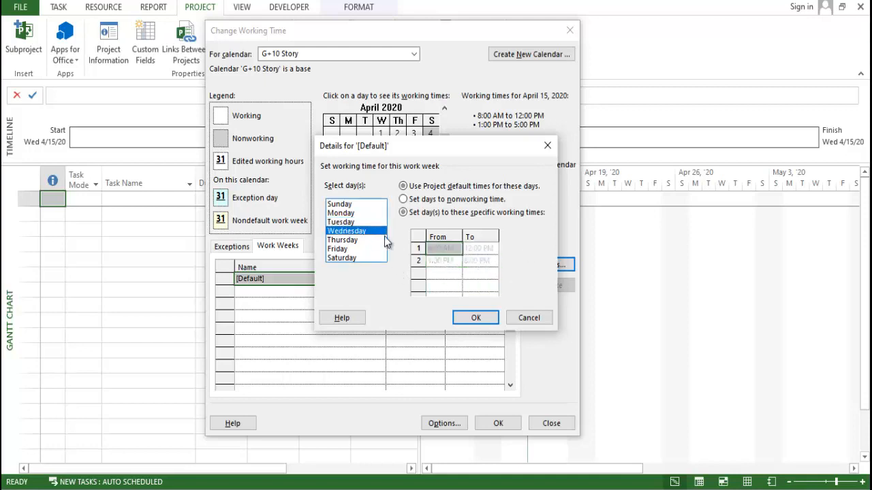
pyautogui.click(403, 211)
pyautogui.click(451, 264)
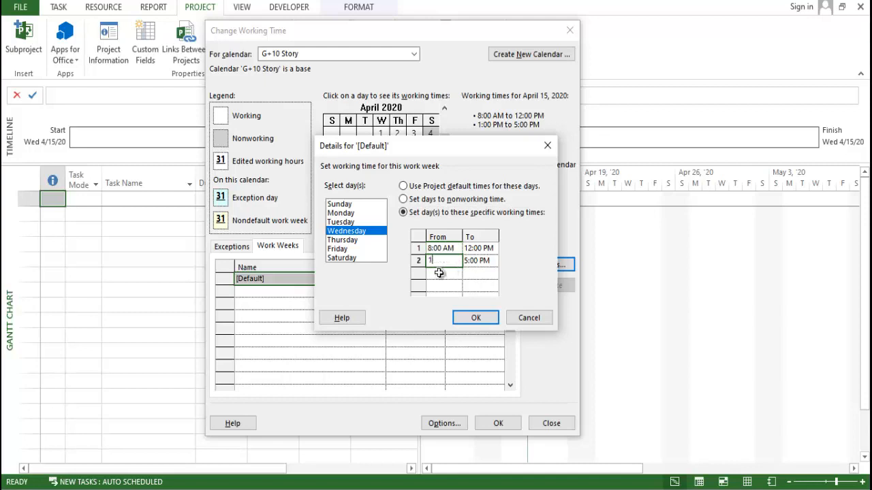
pyautogui.write('1:30')
pyautogui.click(474, 263)
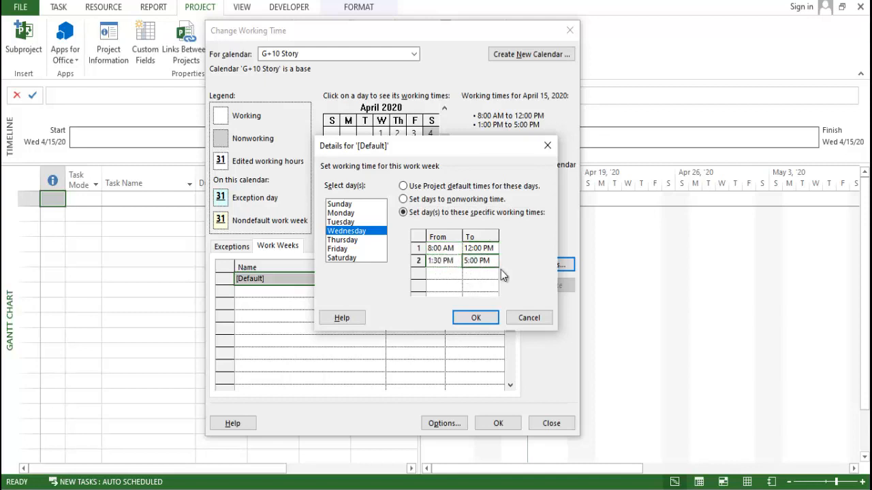
pyautogui.write('6')
pyautogui.click(479, 286)
# - Give Thursday specific working times, with the second period running from 1:30 PM to 6:00 PM
pyautogui.click(351, 241)
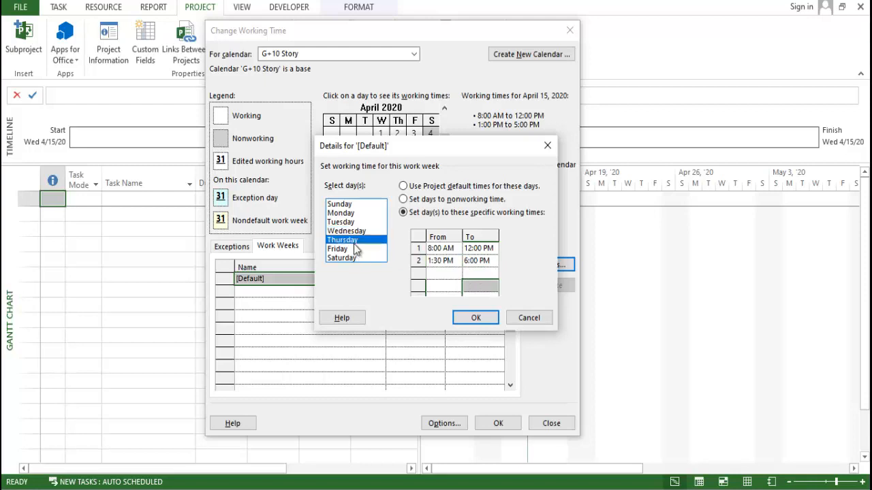
pyautogui.click(431, 212)
pyautogui.click(455, 261)
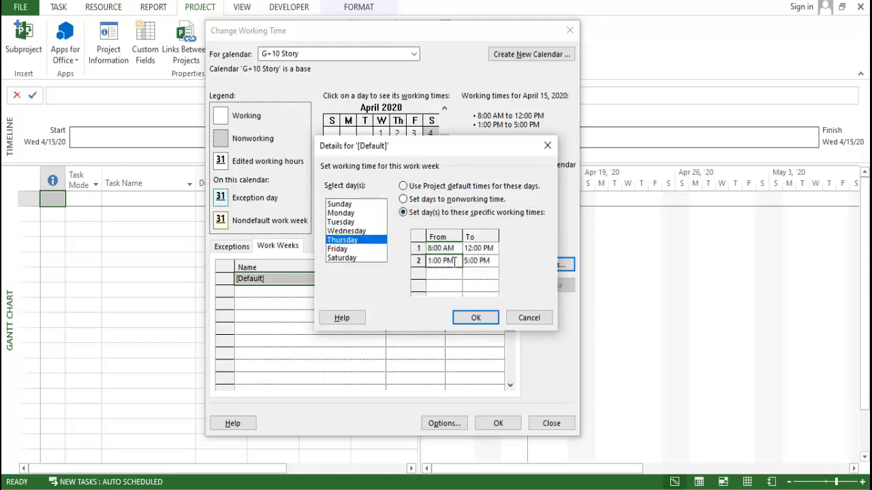
pyautogui.write('1:30')
pyautogui.click(468, 264)
pyautogui.write('6')
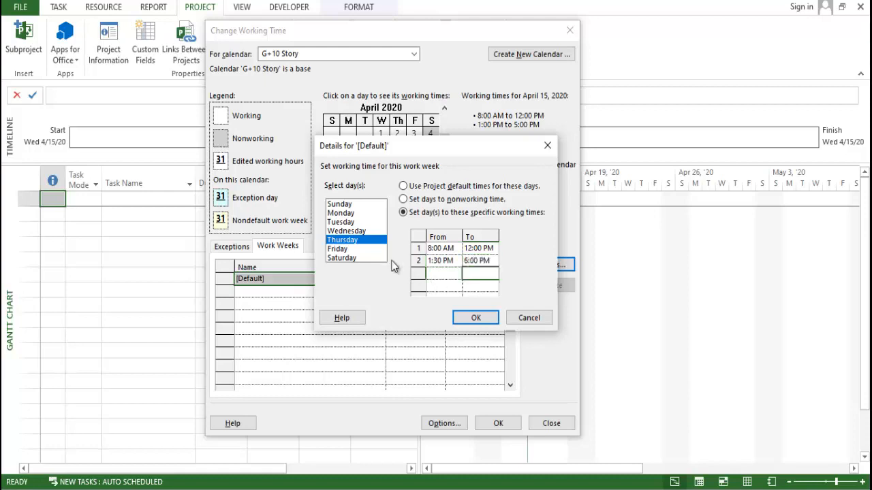
pyautogui.click(366, 249)
pyautogui.click(442, 201)
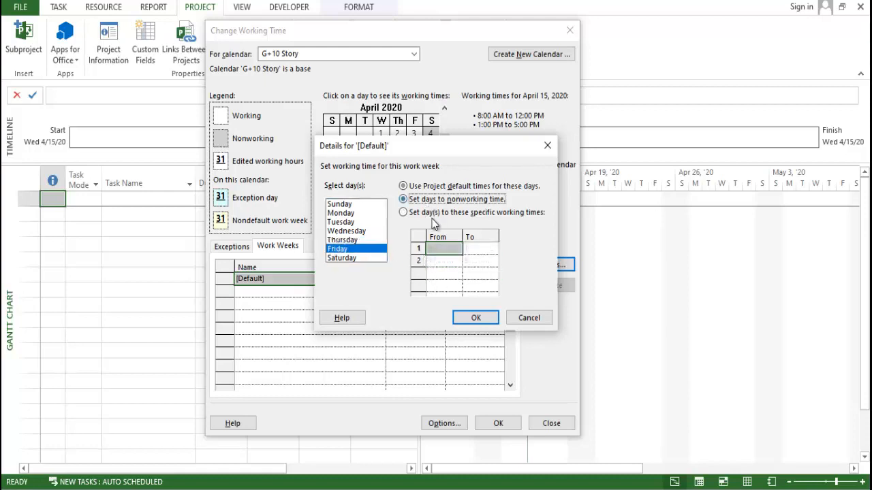
pyautogui.click(440, 212)
pyautogui.click(452, 249)
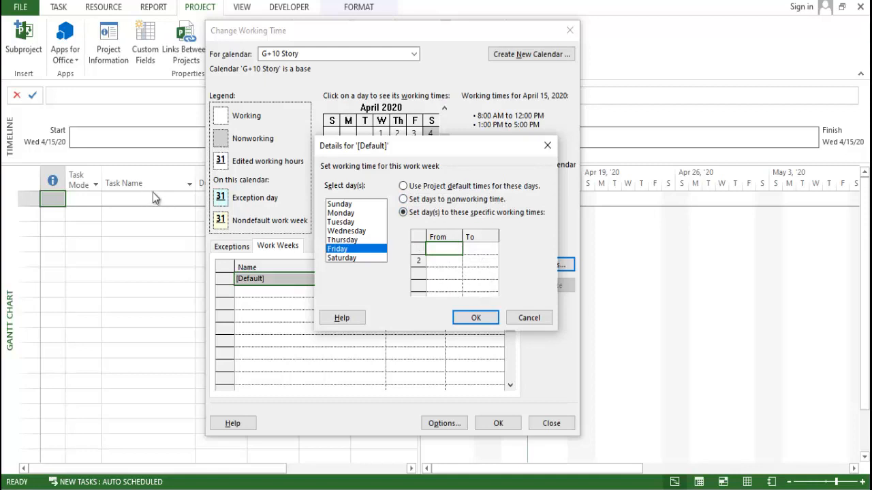
pyautogui.click(342, 231)
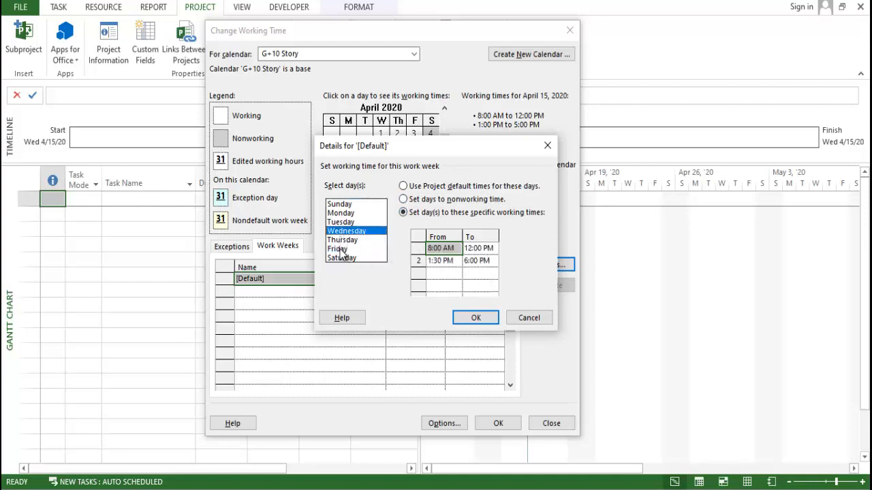
pyautogui.click(338, 249)
pyautogui.click(440, 212)
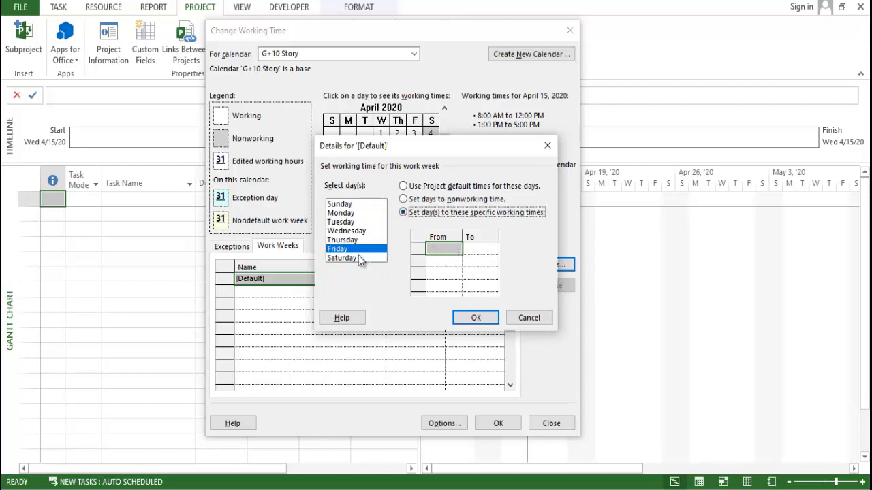
pyautogui.click(348, 239)
# - Give Friday specific working times, with the first period running from 8:00 AM to 12:00 PM
pyautogui.click(374, 249)
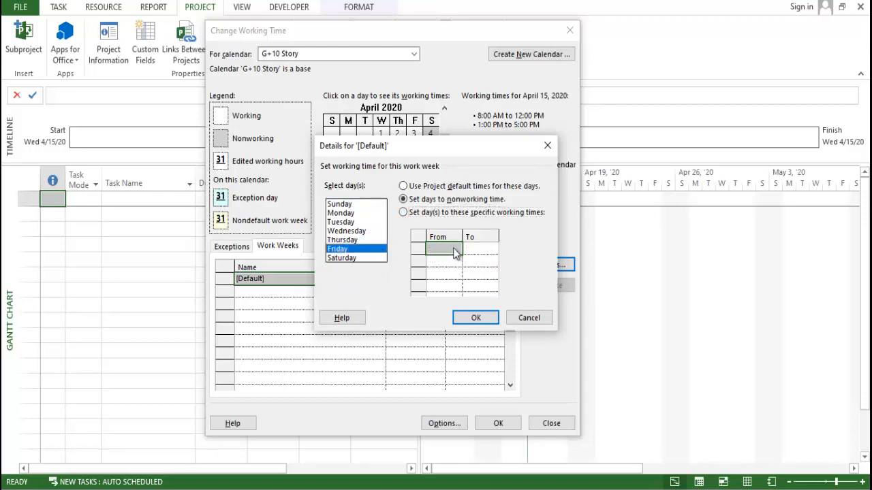
pyautogui.click(416, 212)
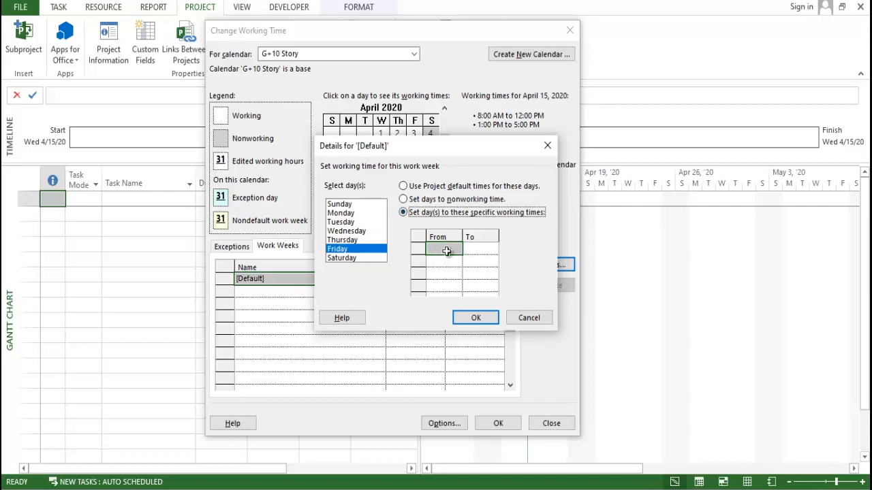
pyautogui.click(446, 251)
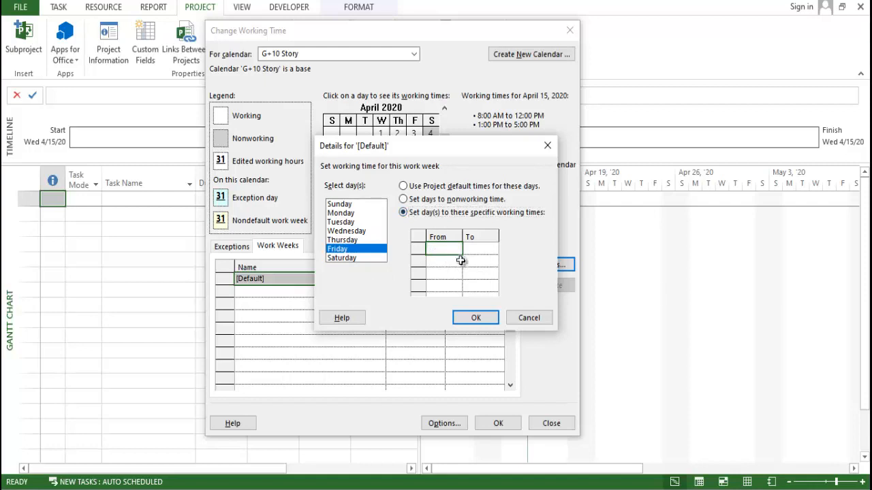
pyautogui.write('8:00')
pyautogui.click(472, 249)
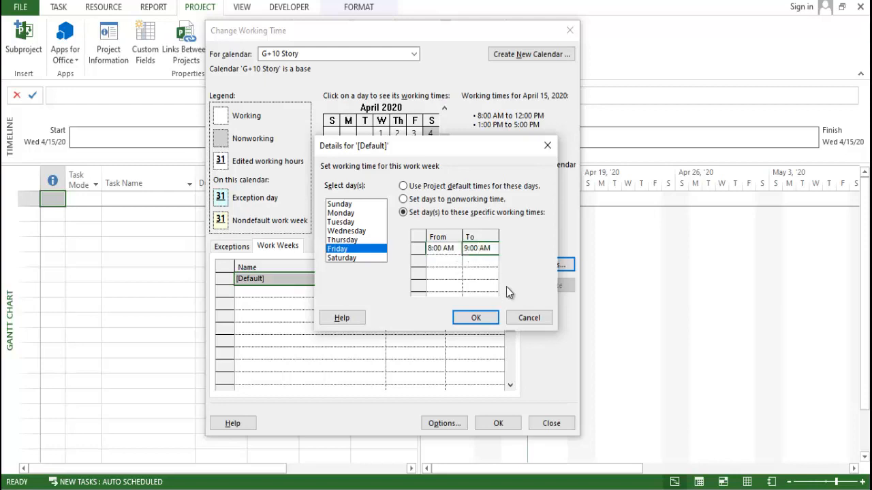
pyautogui.click(474, 248)
pyautogui.write('12')
# - Add a second working period for Friday from 1:30 PM to 6:00 PM
pyautogui.click(456, 263)
pyautogui.write('1:')
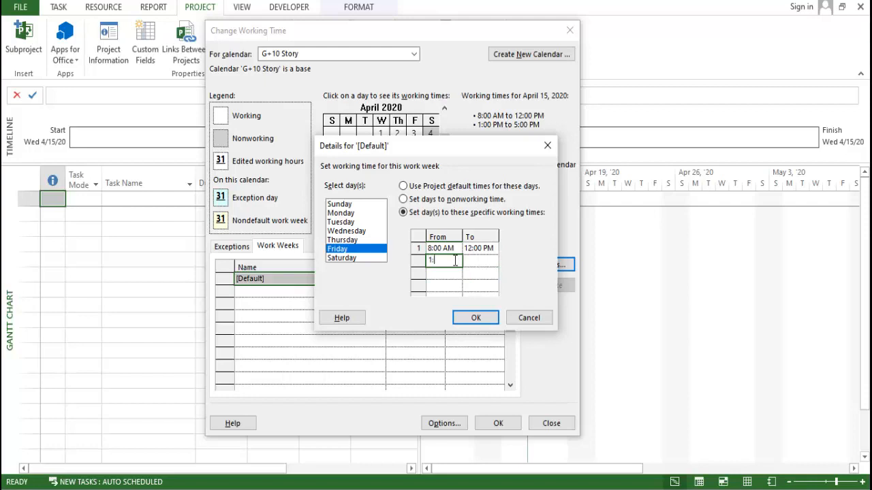
pyautogui.write('30')
pyautogui.click(481, 261)
pyautogui.write('6')
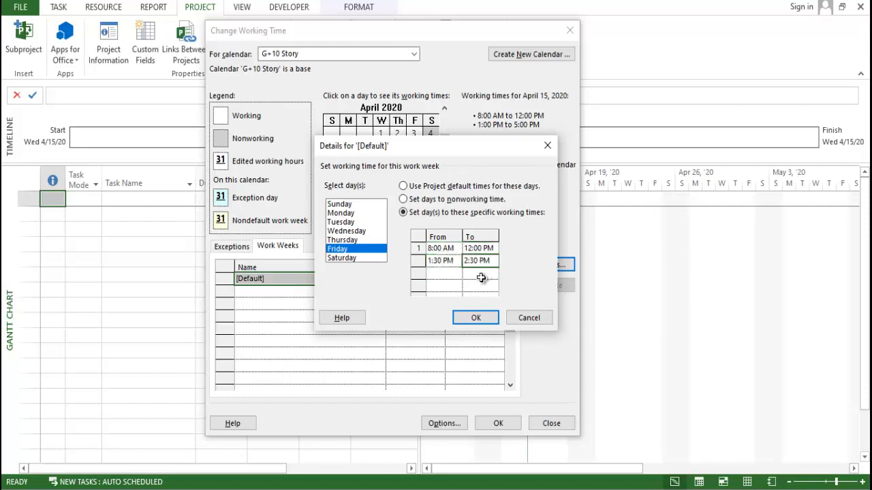
pyautogui.press('Return')
# - Set Saturday to nonworking time and confirm the default work week's details
pyautogui.click(368, 260)
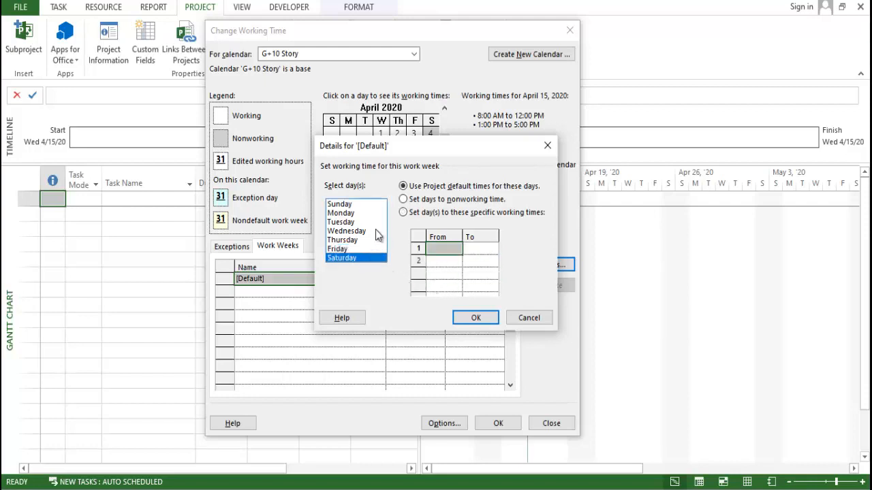
pyautogui.click(427, 200)
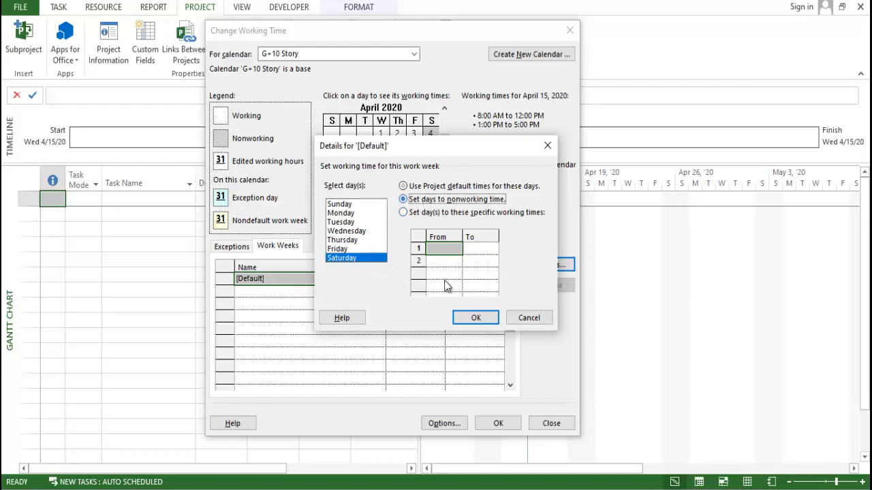
pyautogui.click(472, 318)
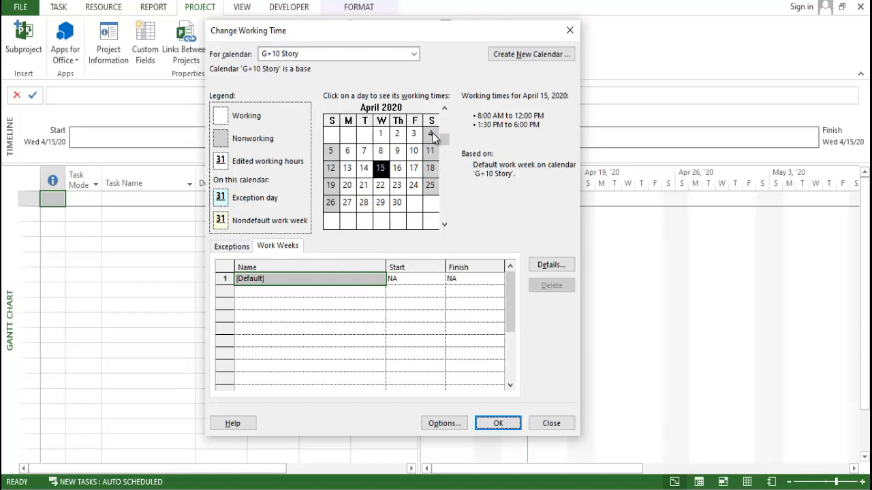
# - In the default work week's details, give Saturday specific working times with a first period from 8:00 AM to 12:00 PM
pyautogui.click(557, 265)
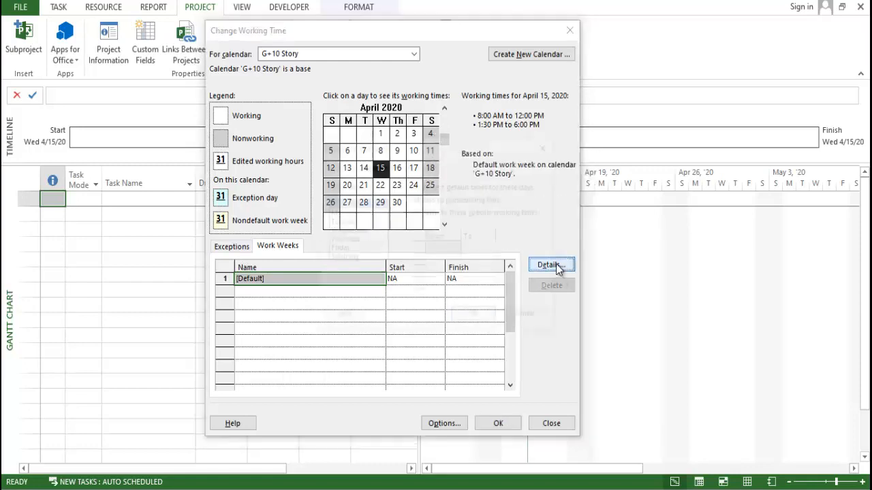
pyautogui.click(361, 258)
pyautogui.click(404, 213)
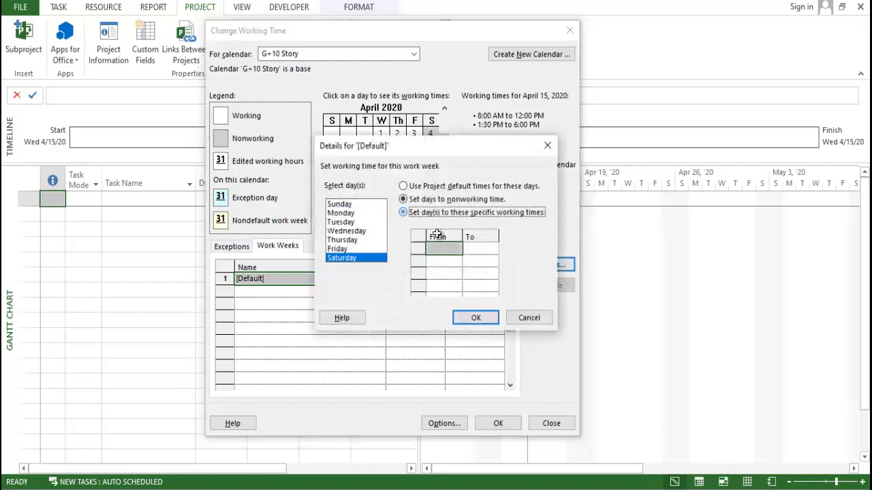
pyautogui.click(452, 251)
pyautogui.write('8')
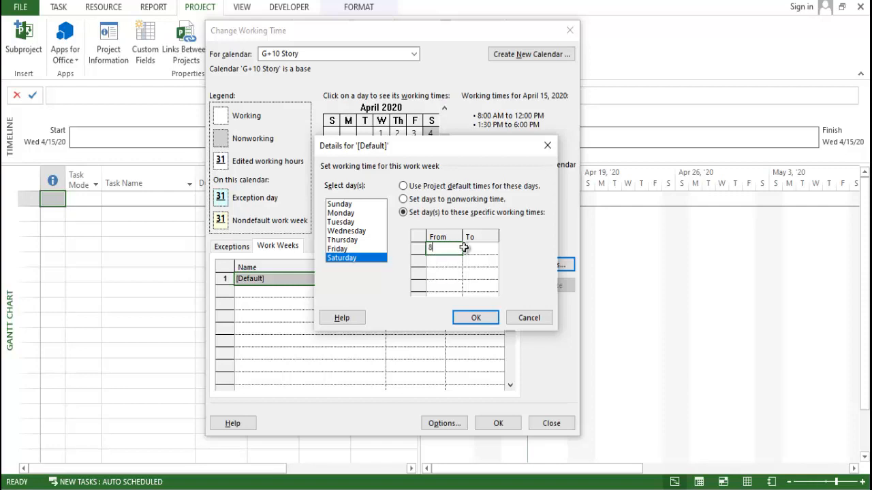
pyautogui.press('Tab')
pyautogui.write('12')
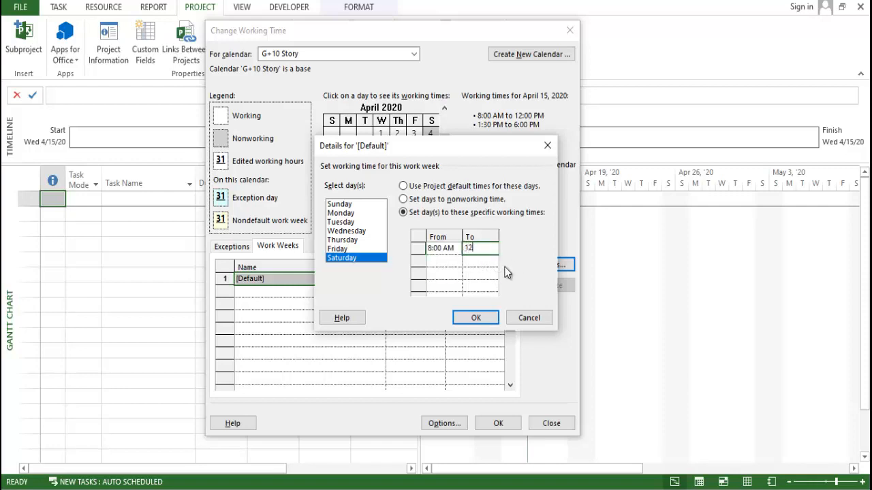
# - Add a second Saturday working period from 1:30 PM to 6:00 PM and confirm the work week's details
pyautogui.click(444, 261)
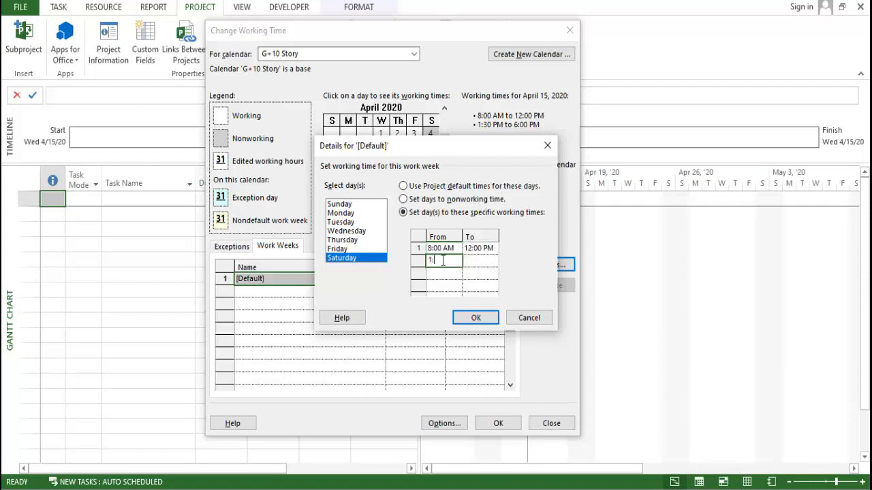
pyautogui.write('1:30')
pyautogui.click(475, 261)
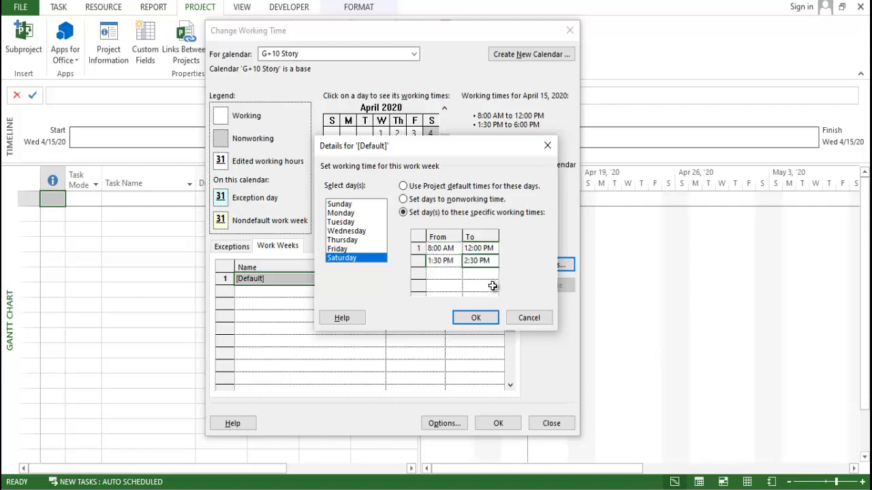
pyautogui.click(475, 317)
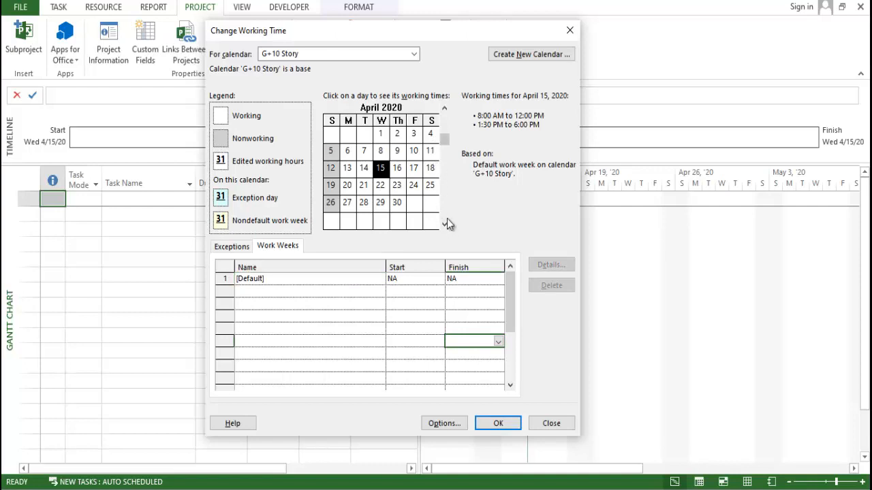
pyautogui.click(341, 329)
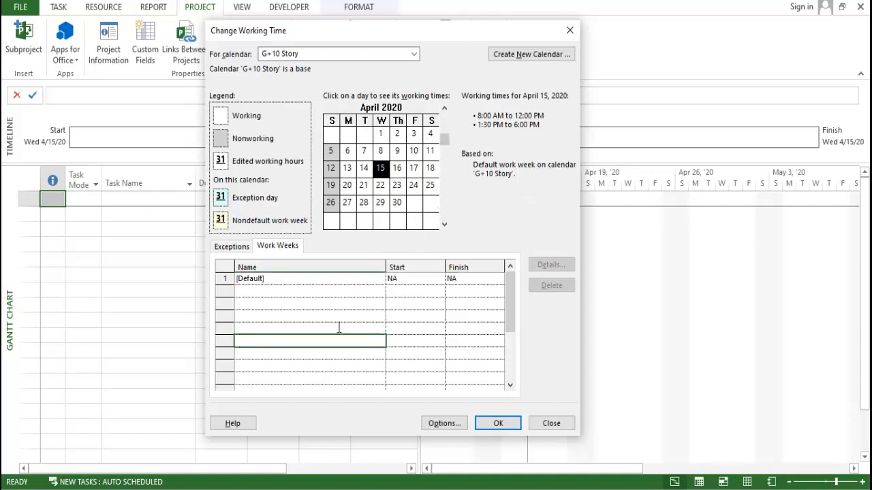
# - Add an exception named "26 jan" to the G+10 Story calendar
pyautogui.click(232, 246)
pyautogui.click(283, 288)
pyautogui.click(271, 278)
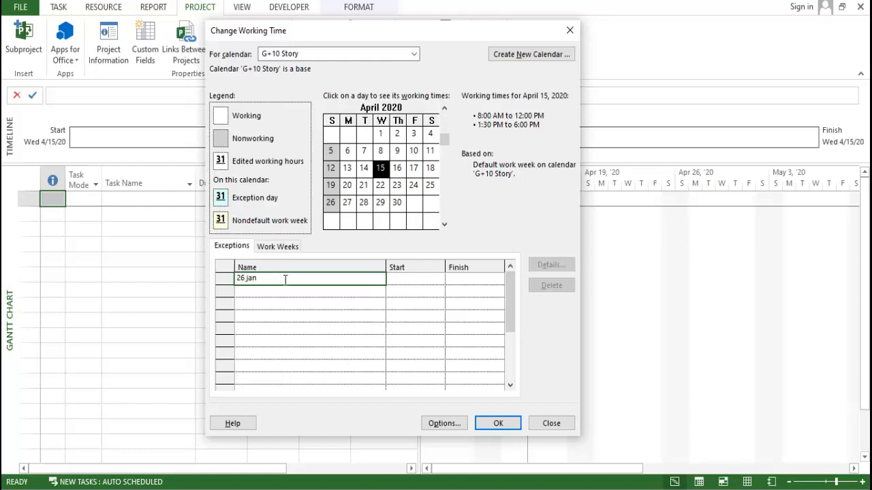
pyautogui.click(358, 306)
pyautogui.click(417, 281)
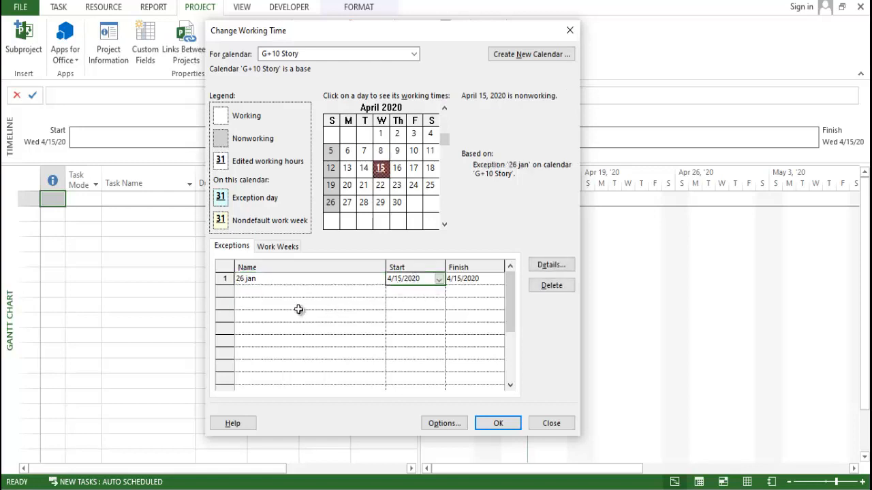
pyautogui.click(290, 280)
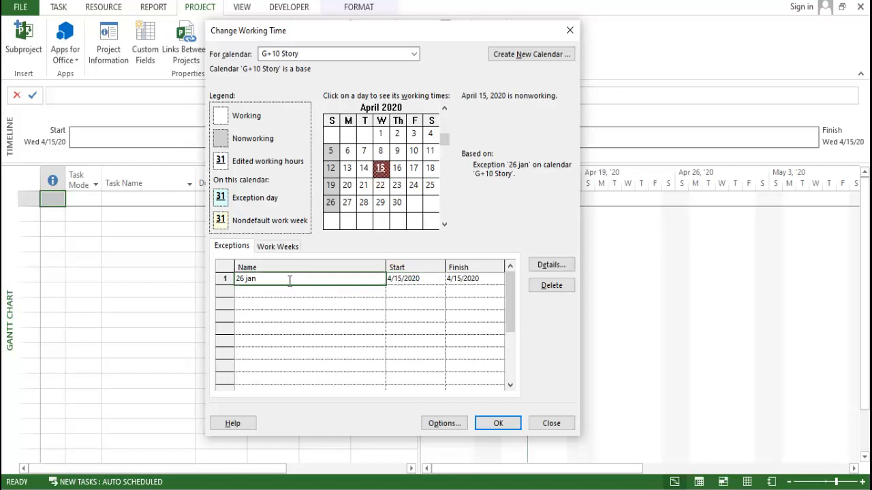
# - Set the "26 jan" exception's start and finish date to 1/26/2021
pyautogui.click(430, 285)
pyautogui.click(439, 280)
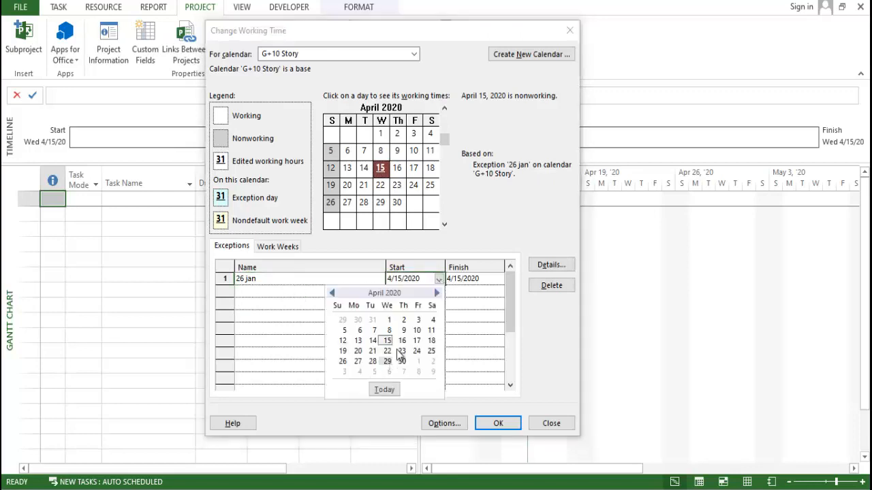
pyautogui.click(333, 293)
pyautogui.click(332, 293)
pyautogui.click(332, 293)
pyautogui.click(333, 293)
pyautogui.click(333, 294)
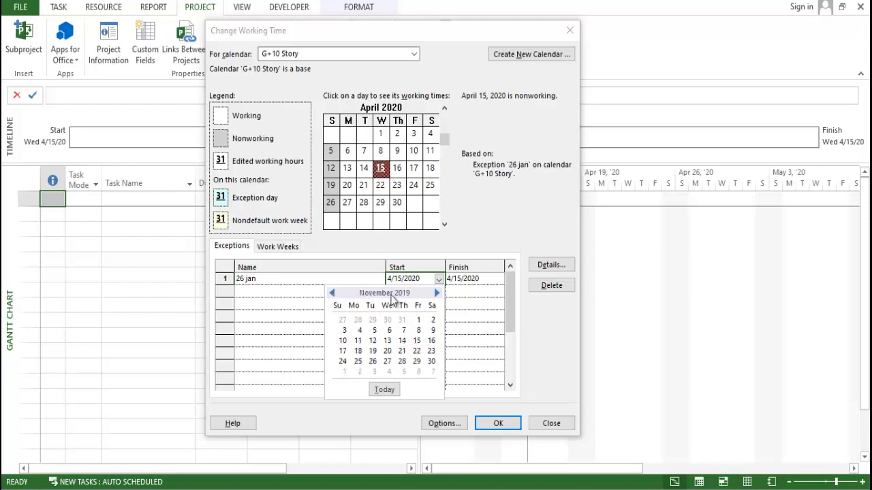
pyautogui.click(435, 294)
pyautogui.click(436, 294)
pyautogui.click(436, 294)
pyautogui.click(436, 294)
pyautogui.click(436, 293)
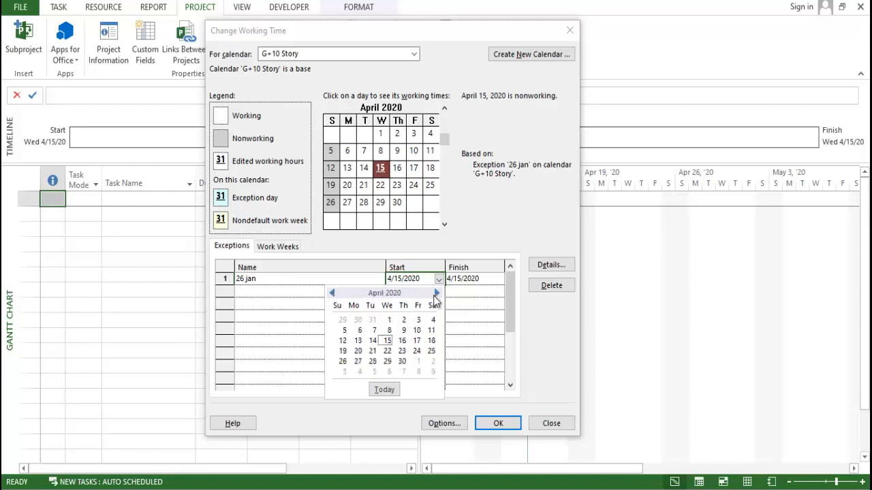
pyautogui.click(436, 293)
pyautogui.click(436, 293)
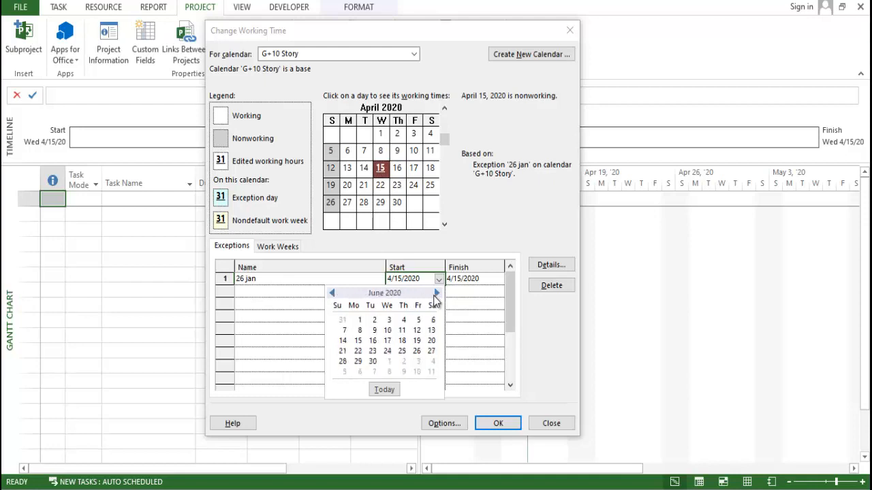
pyautogui.click(436, 293)
pyautogui.click(436, 293)
pyautogui.click(436, 294)
pyautogui.click(436, 293)
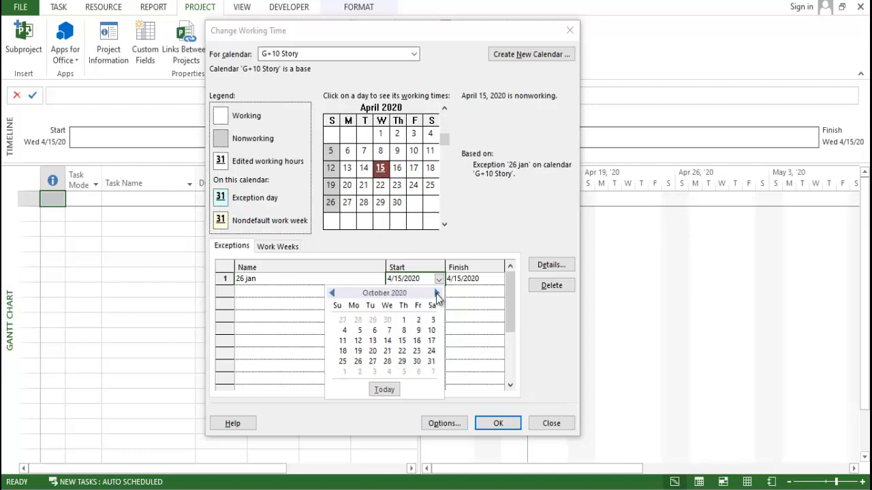
pyautogui.click(436, 293)
pyautogui.click(436, 293)
pyautogui.click(436, 293)
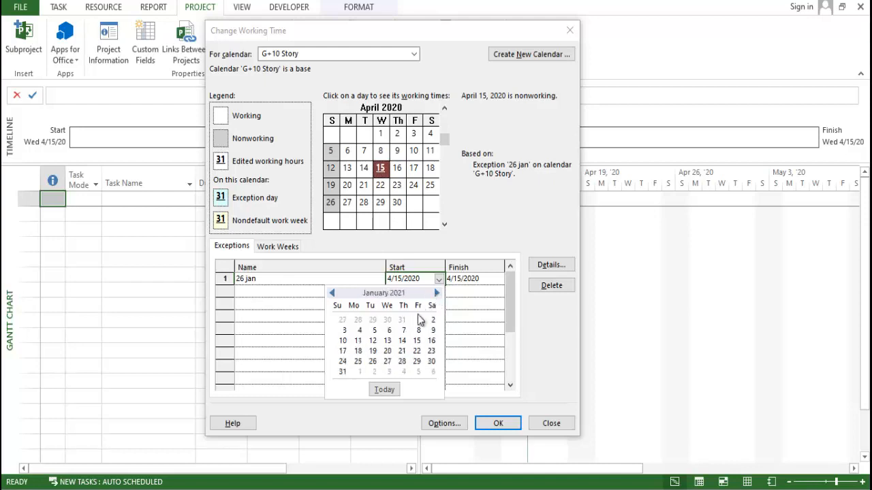
pyautogui.click(372, 360)
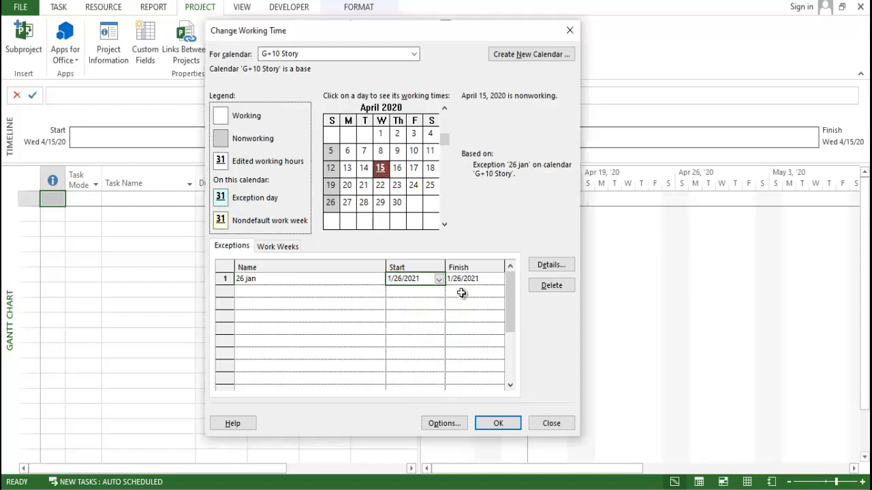
pyautogui.click(481, 281)
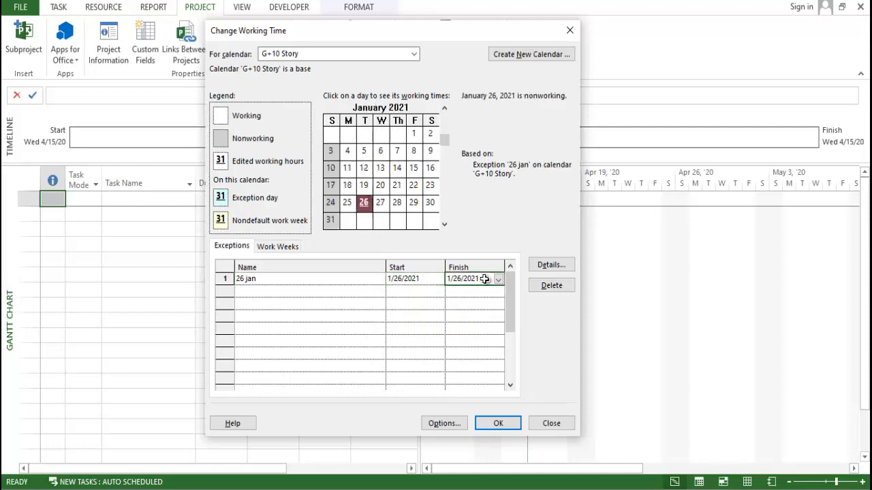
# - In the "26 jan" exception's details, set the recurrence pattern to yearly on January 26
pyautogui.click(444, 423)
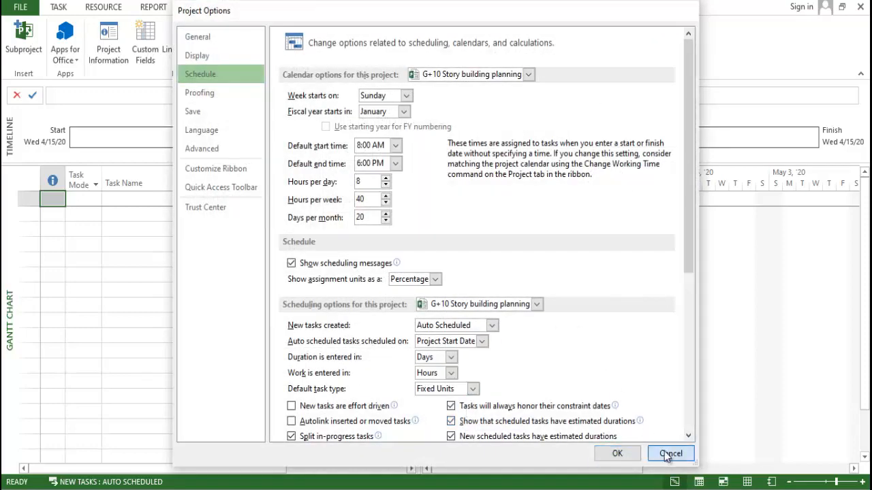
pyautogui.click(666, 454)
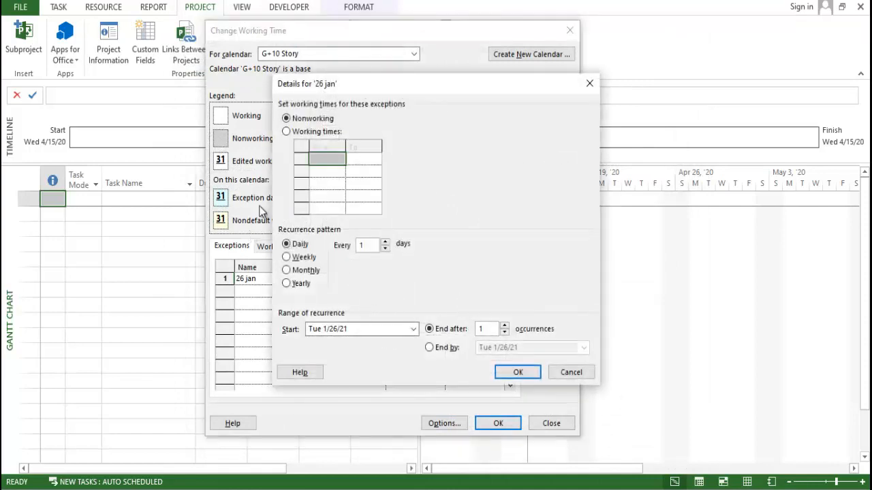
pyautogui.moveTo(309, 86); pyautogui.dragTo(352, 103)
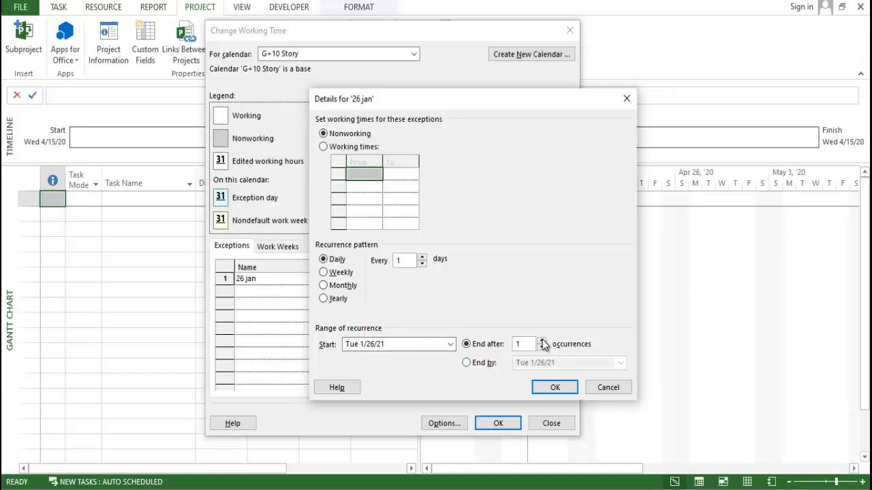
pyautogui.click(337, 299)
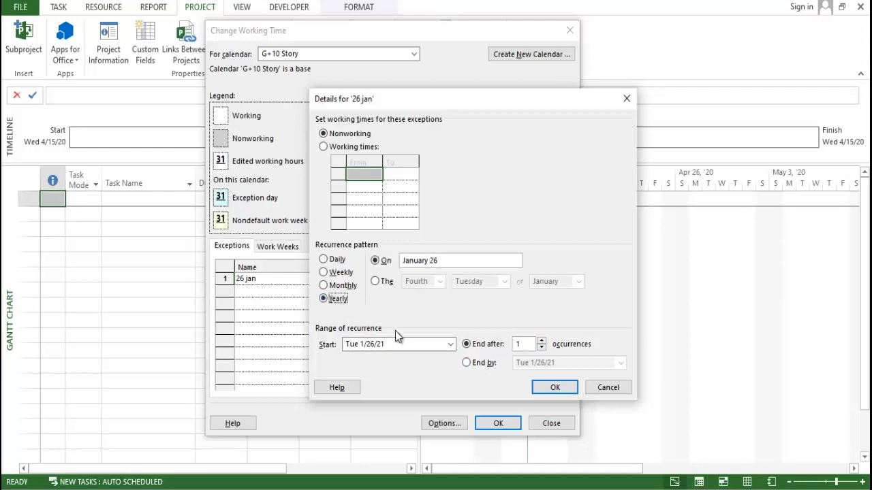
# - Try different occurrence counts and the End by option for the "26 jan" exception's range of recurrence
pyautogui.click(541, 341)
pyautogui.click(541, 341)
pyautogui.click(542, 341)
pyautogui.click(541, 341)
pyautogui.click(541, 341)
pyautogui.click(542, 341)
pyautogui.click(541, 341)
pyautogui.click(541, 342)
pyautogui.click(542, 341)
pyautogui.click(542, 341)
pyautogui.click(541, 341)
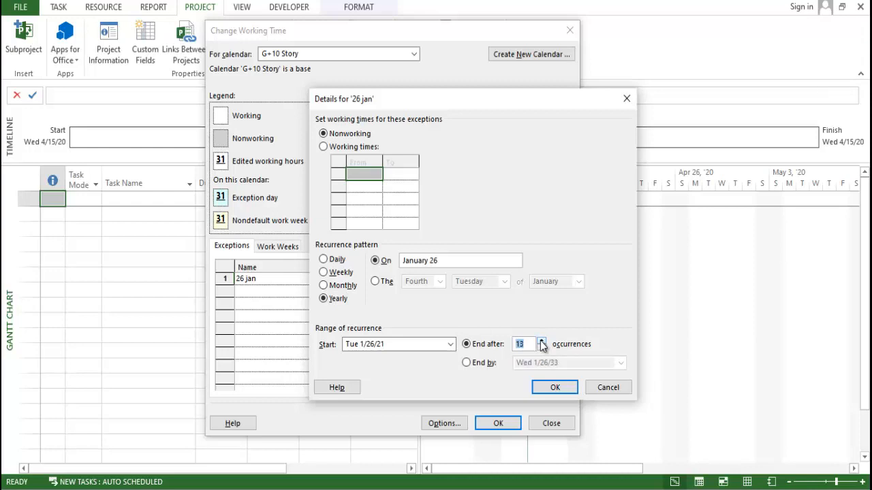
pyautogui.click(541, 341)
pyautogui.click(541, 348)
pyautogui.click(542, 348)
pyautogui.click(541, 342)
pyautogui.click(541, 341)
pyautogui.click(541, 342)
pyautogui.click(467, 363)
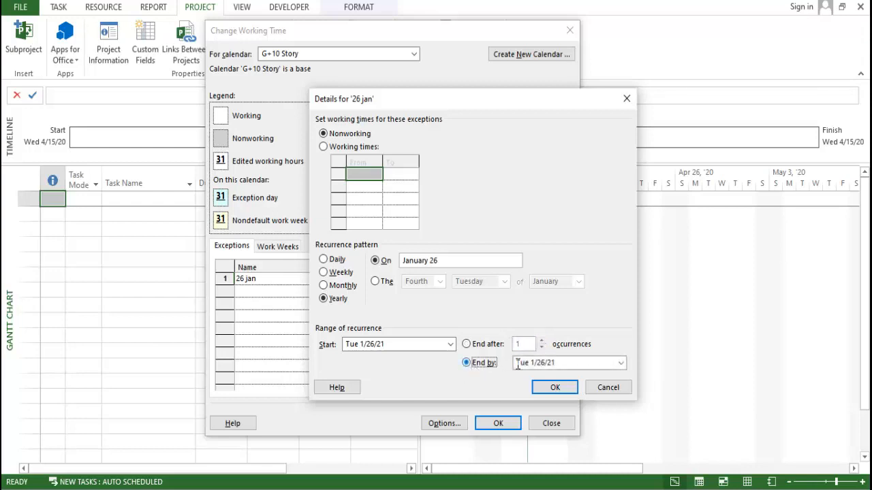
pyautogui.click(475, 346)
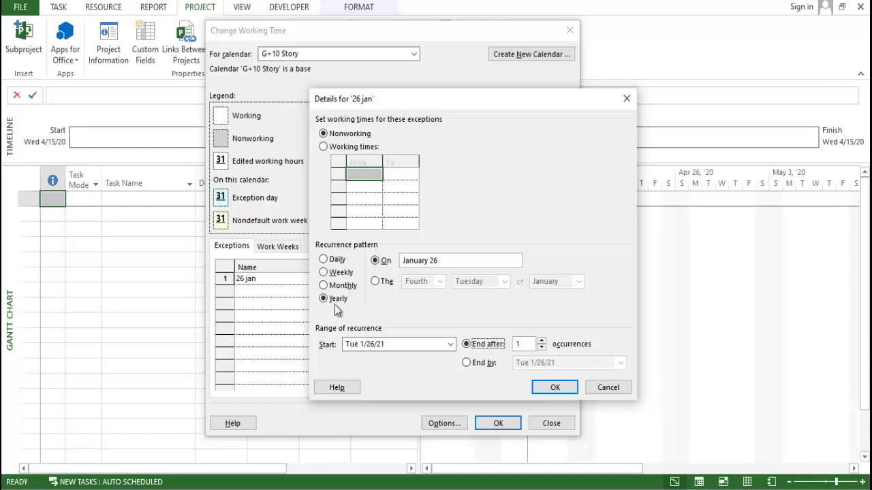
# - Confirm the "26 jan" exception's details and save the G+10 Story calendar changes
pyautogui.click(562, 388)
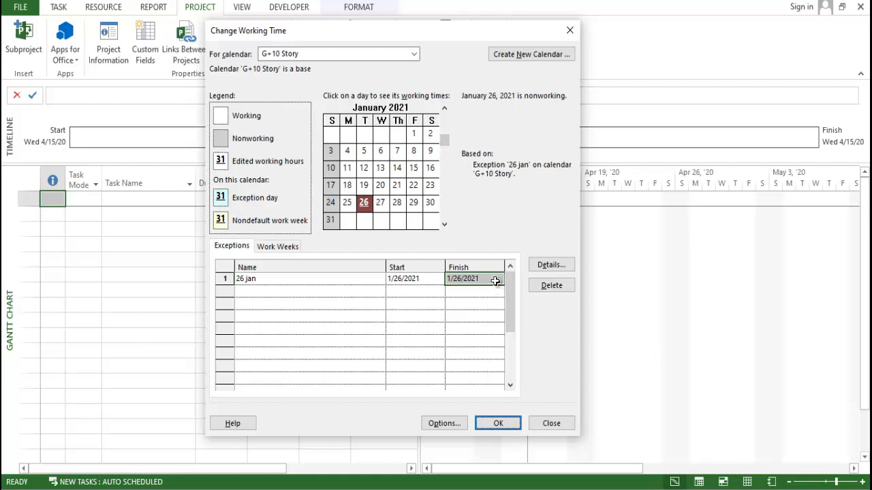
pyautogui.click(313, 291)
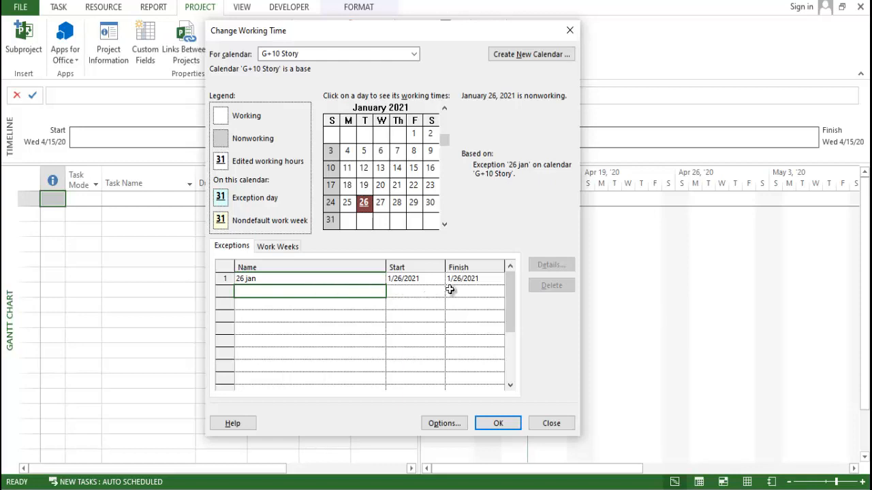
pyautogui.click(498, 424)
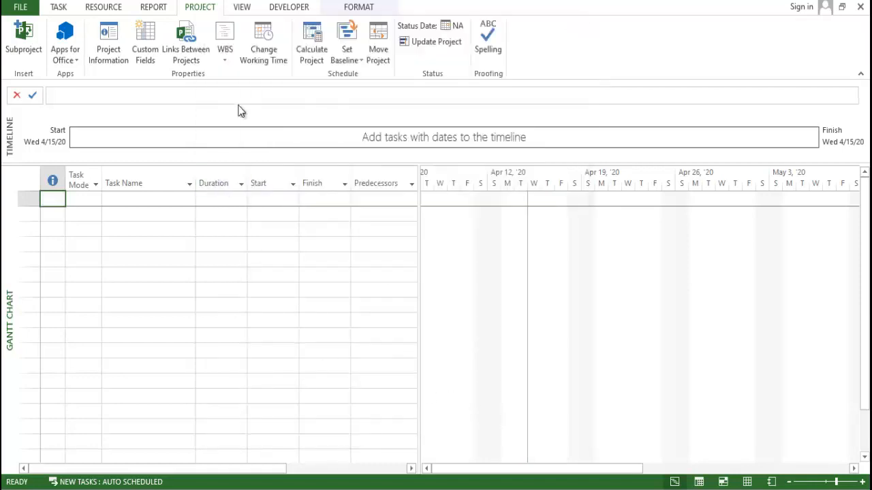
# - Set the project calendar to G+10 Story in the project information
pyautogui.click(263, 53)
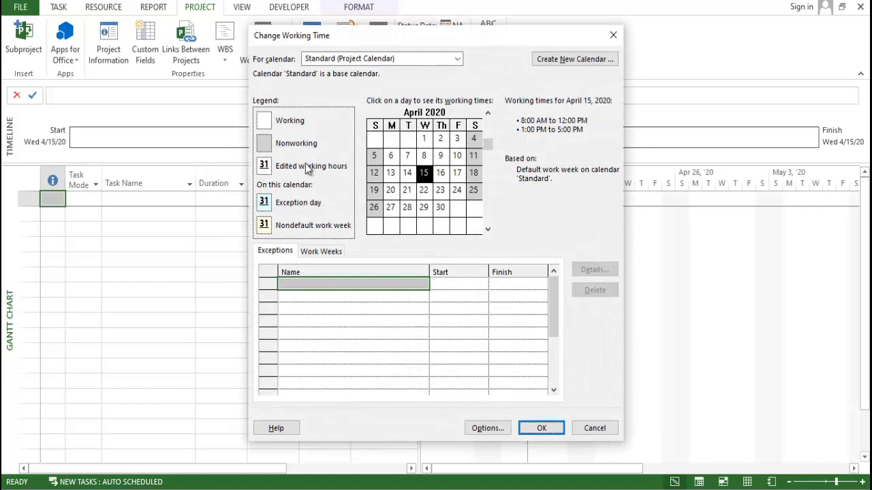
pyautogui.click(580, 426)
pyautogui.click(22, 8)
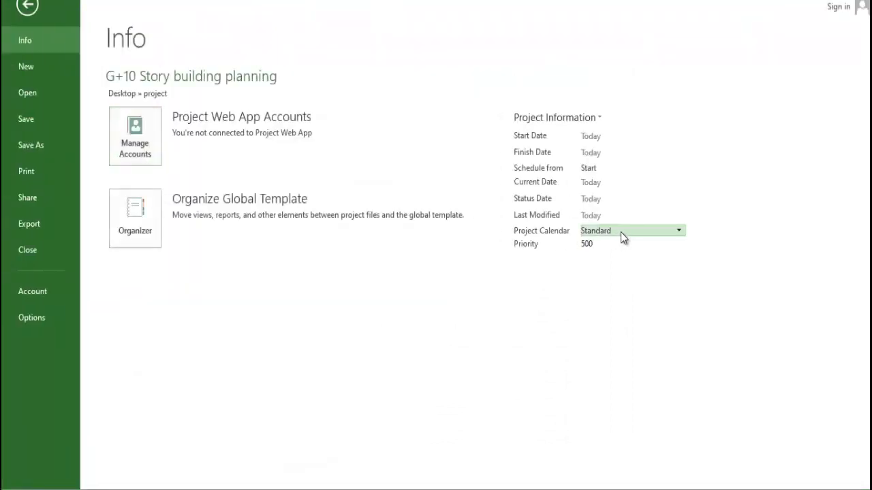
pyautogui.click(636, 230)
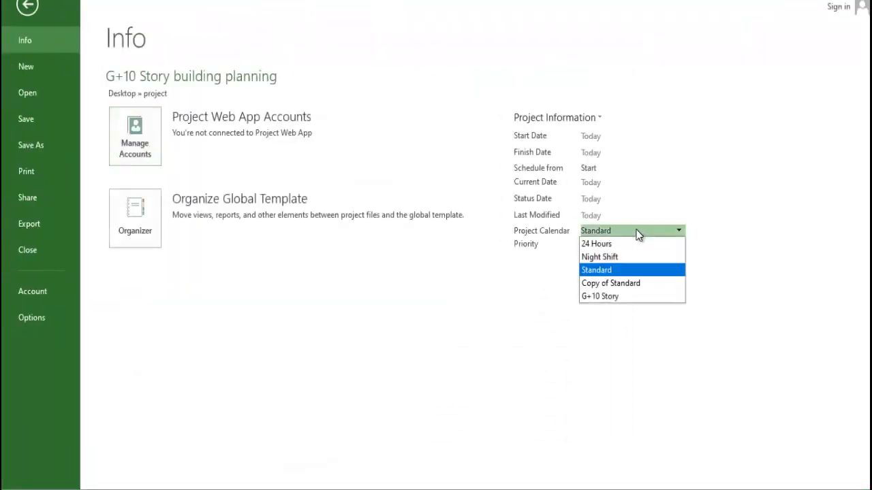
pyautogui.click(630, 298)
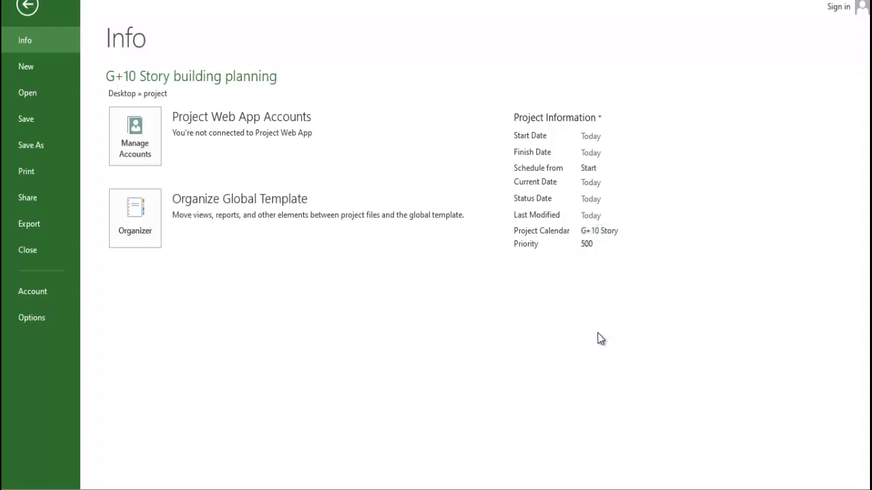
# - Review the project's start date and its advanced properties, including the summary, statistics, contents and custom properties
pyautogui.click(608, 135)
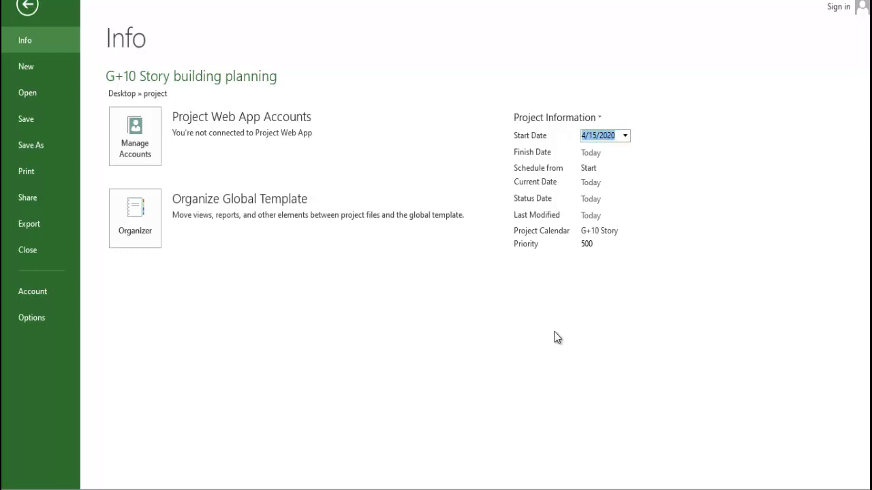
pyautogui.click(558, 305)
pyautogui.click(597, 118)
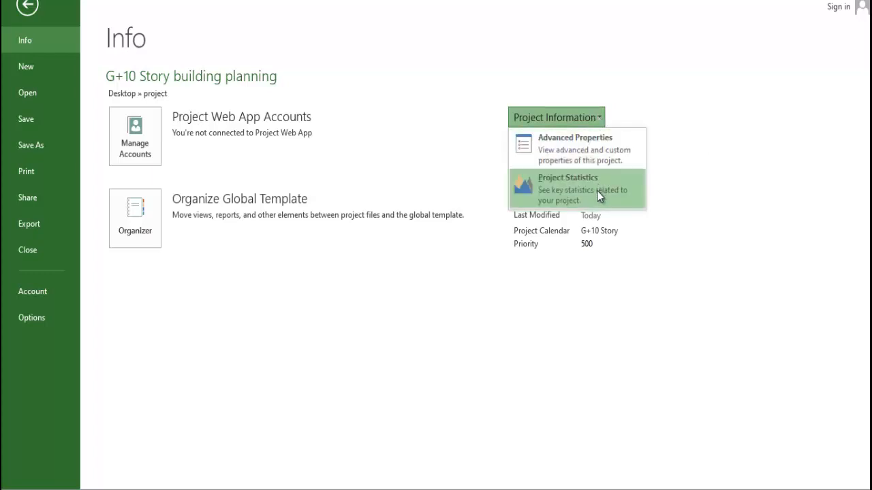
pyautogui.click(578, 151)
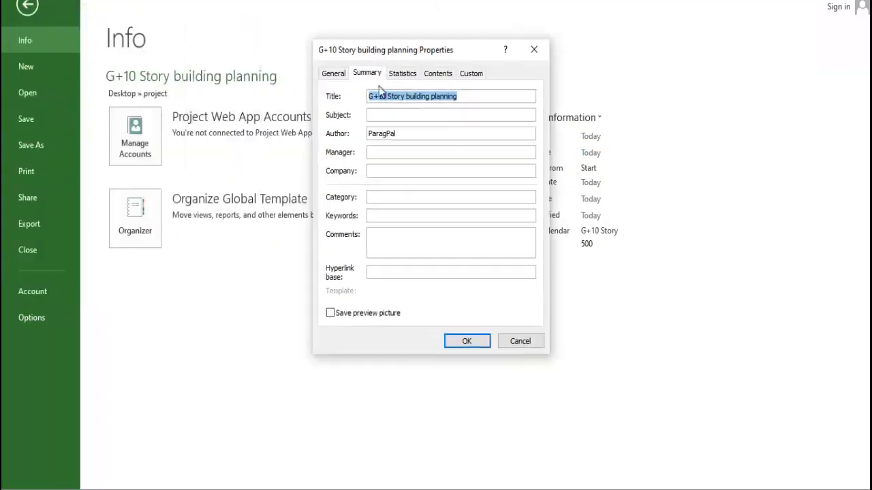
pyautogui.click(412, 116)
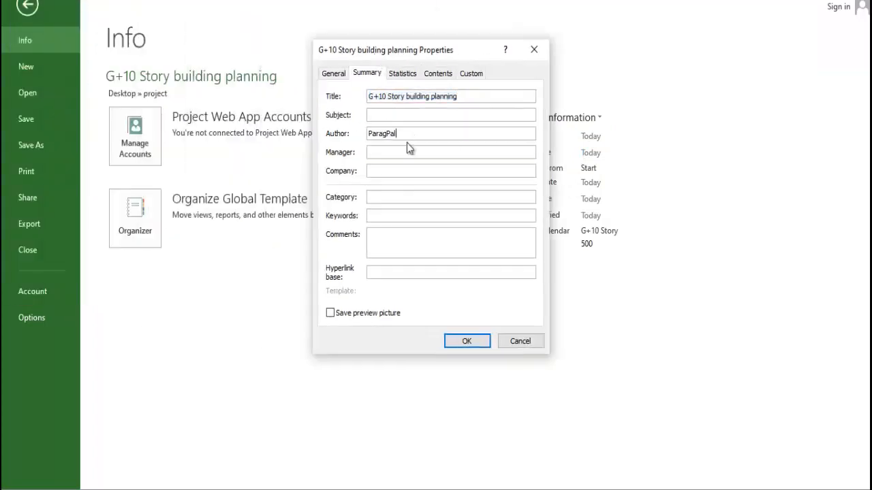
pyautogui.click(398, 171)
pyautogui.click(402, 73)
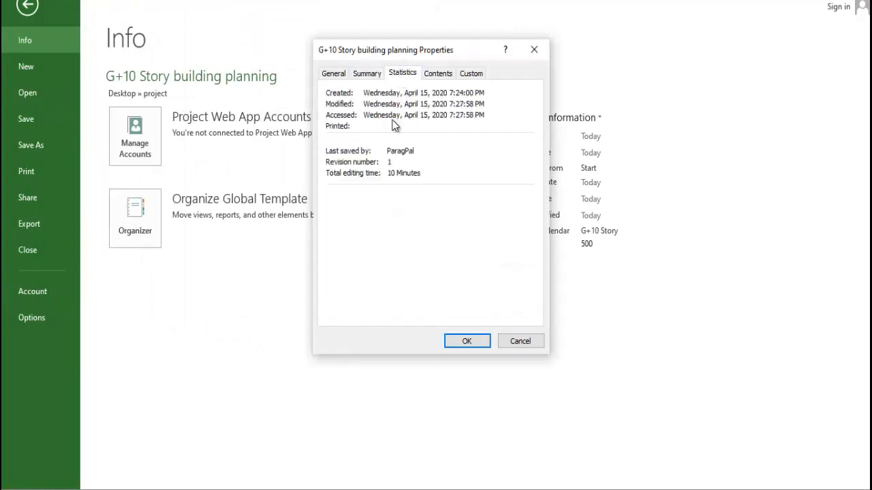
pyautogui.click(437, 74)
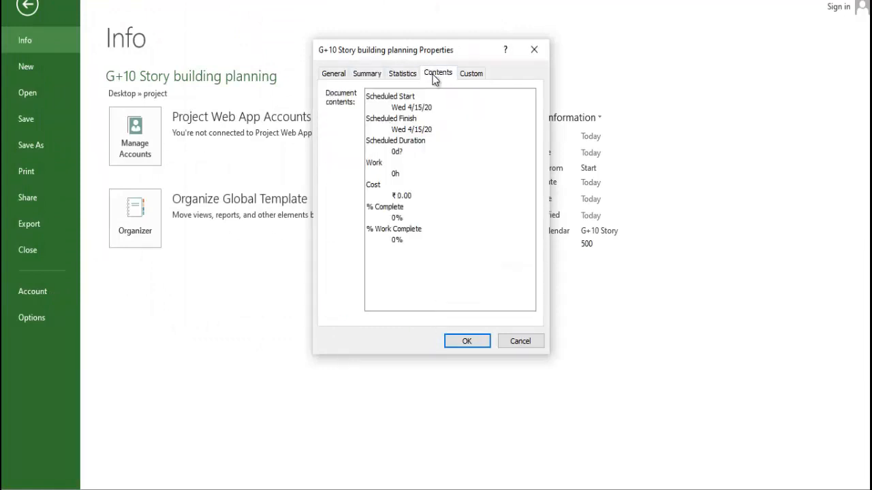
pyautogui.click(469, 74)
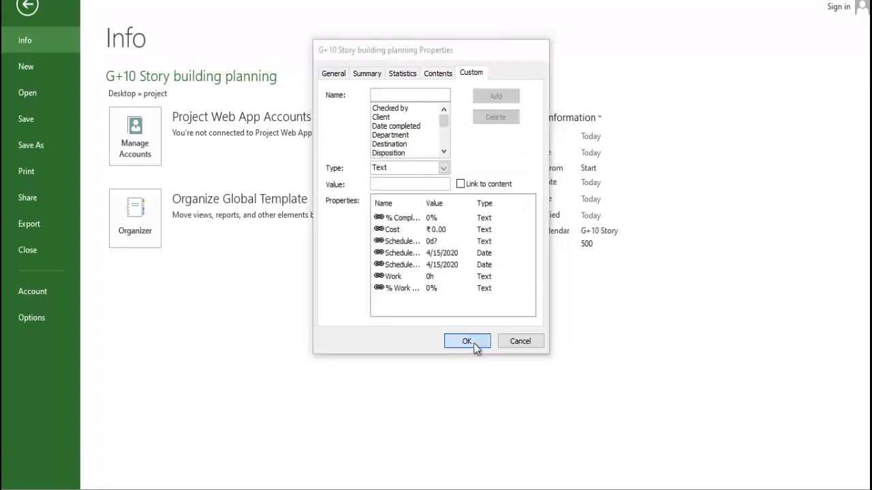
pyautogui.click(463, 339)
# - Return to the Gantt chart and check which calendar the working-time settings use for the project
pyautogui.click(293, 276)
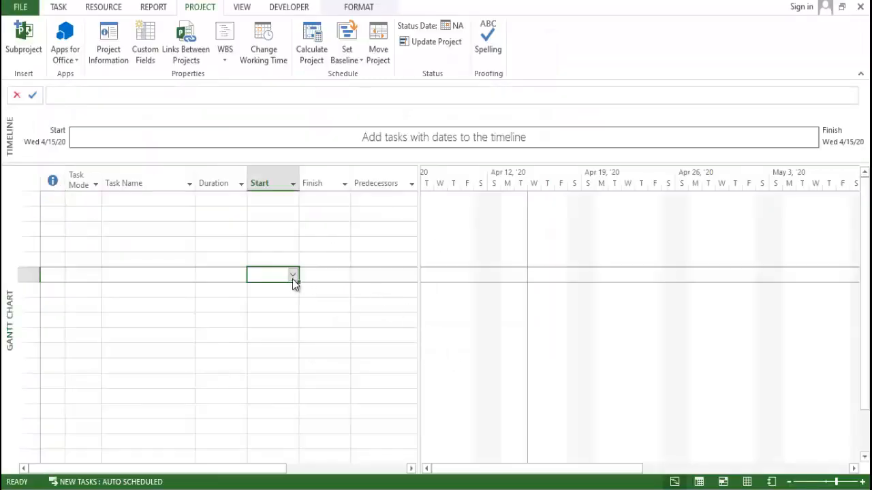
pyautogui.click(264, 42)
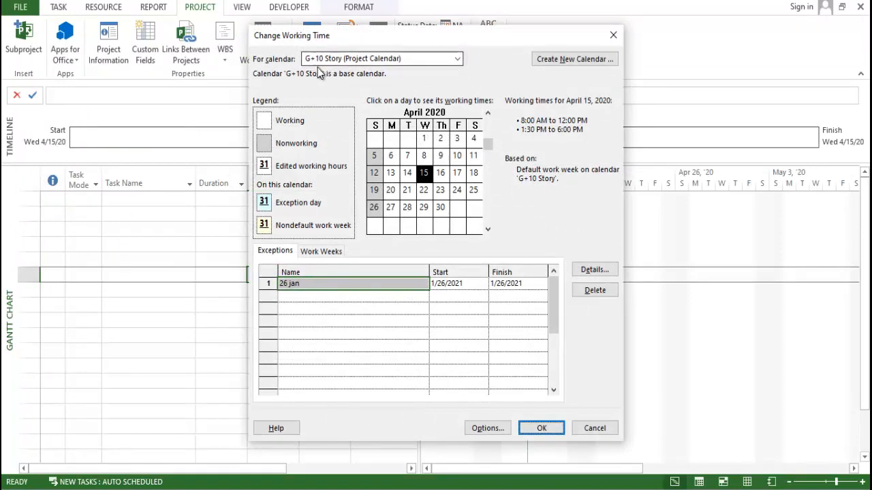
pyautogui.click(529, 431)
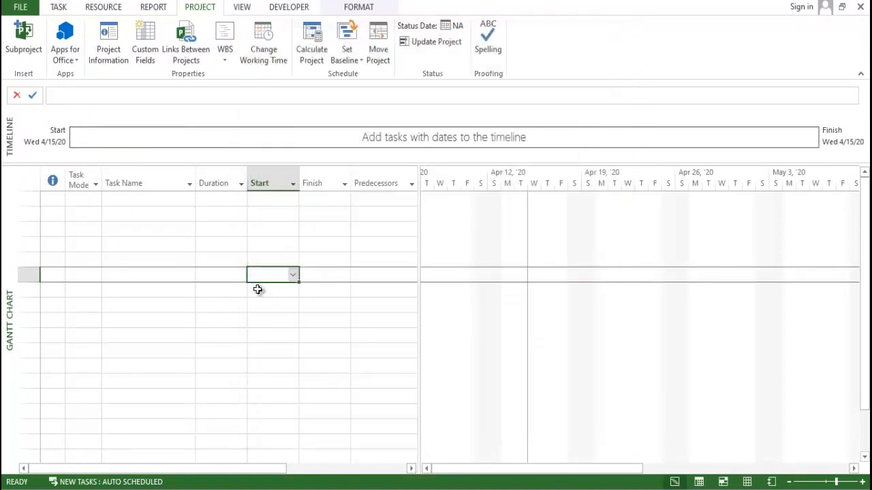
# - Widen the task table beside the Gantt chart to reveal the Resource Names and Add New Column columns
pyautogui.click(129, 238)
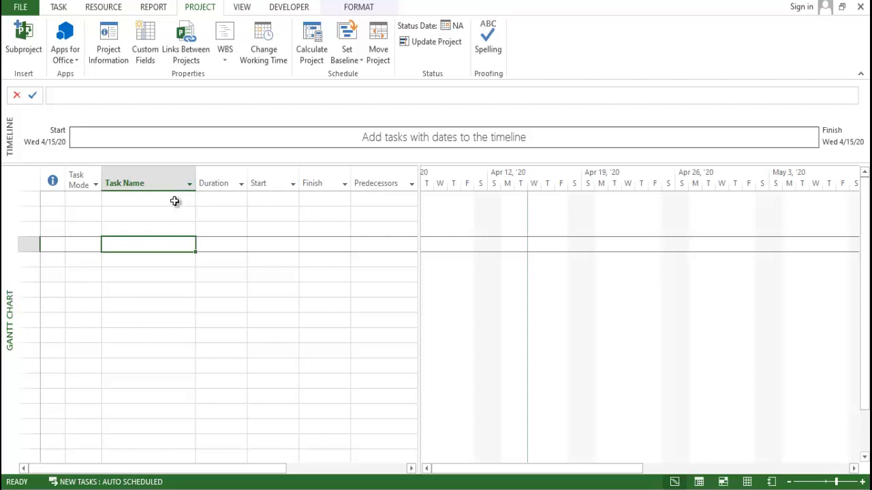
pyautogui.moveTo(419, 200); pyautogui.dragTo(578, 224)
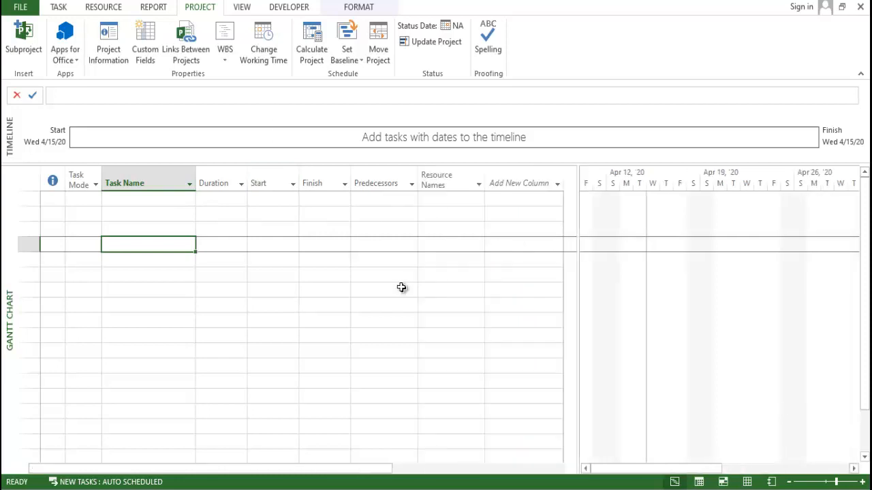
pyautogui.click(368, 286)
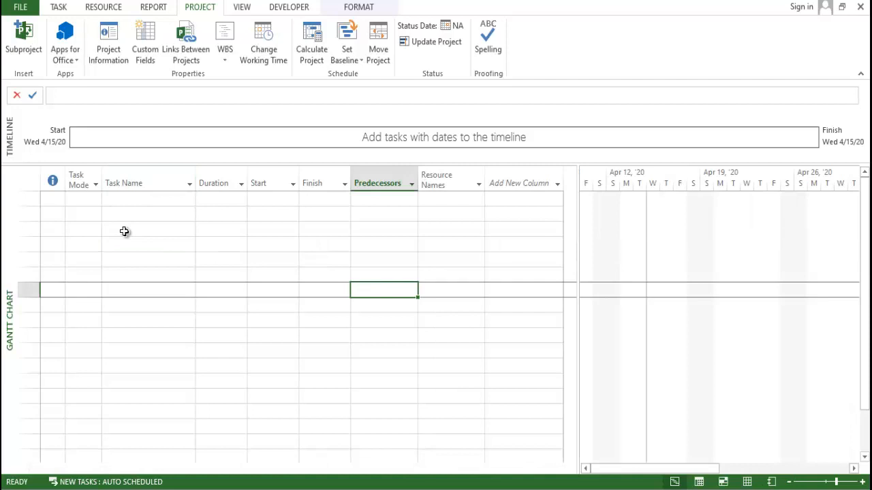
# - Set the task mode of the first task row to Auto Scheduled
pyautogui.click(62, 9)
pyautogui.click(199, 242)
pyautogui.click(91, 200)
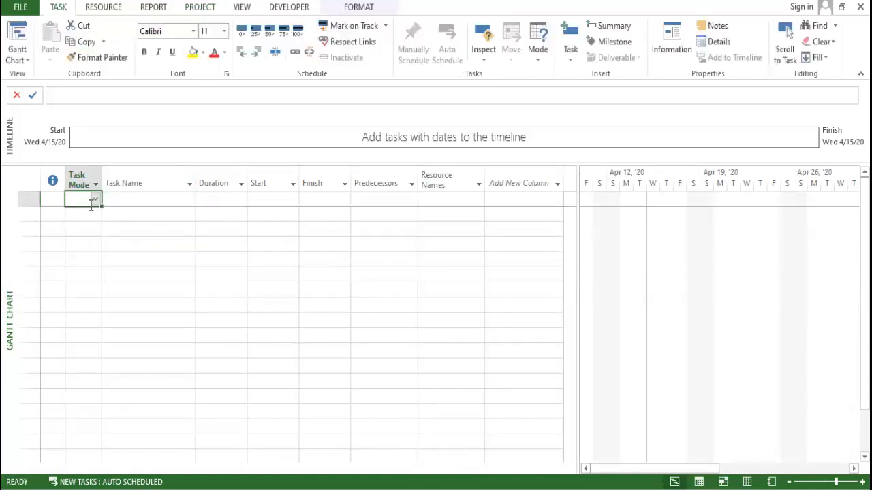
pyautogui.click(85, 178)
pyautogui.click(95, 201)
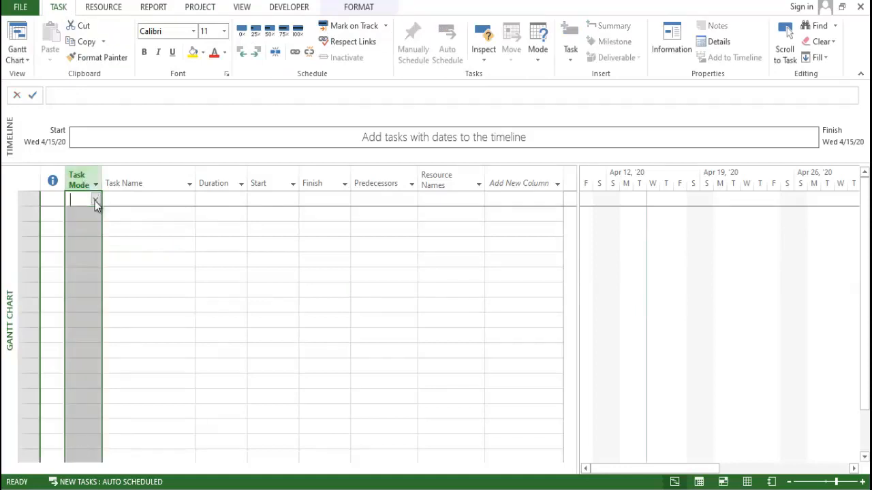
pyautogui.click(96, 200)
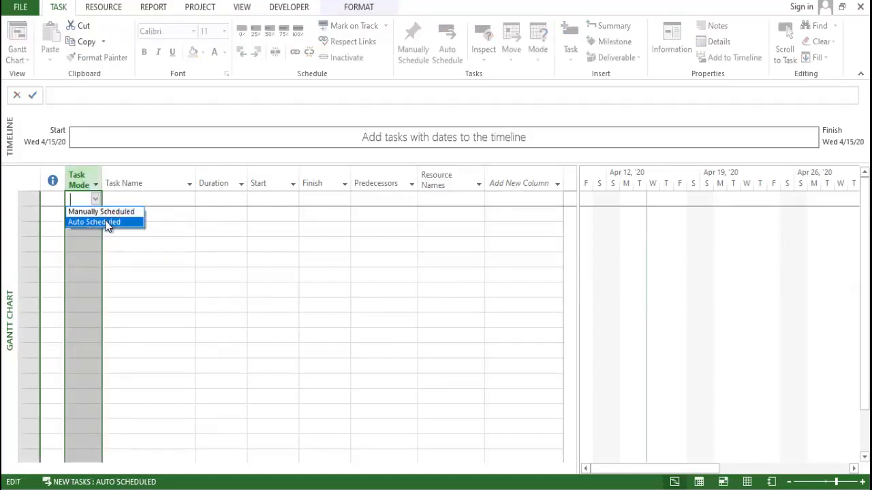
pyautogui.click(107, 225)
pyautogui.click(128, 231)
pyautogui.click(78, 202)
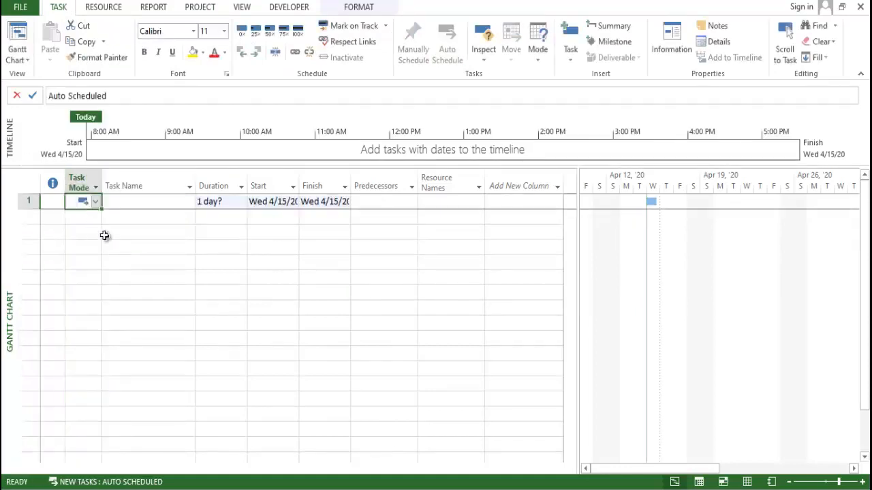
pyautogui.click(95, 186)
pyautogui.click(74, 179)
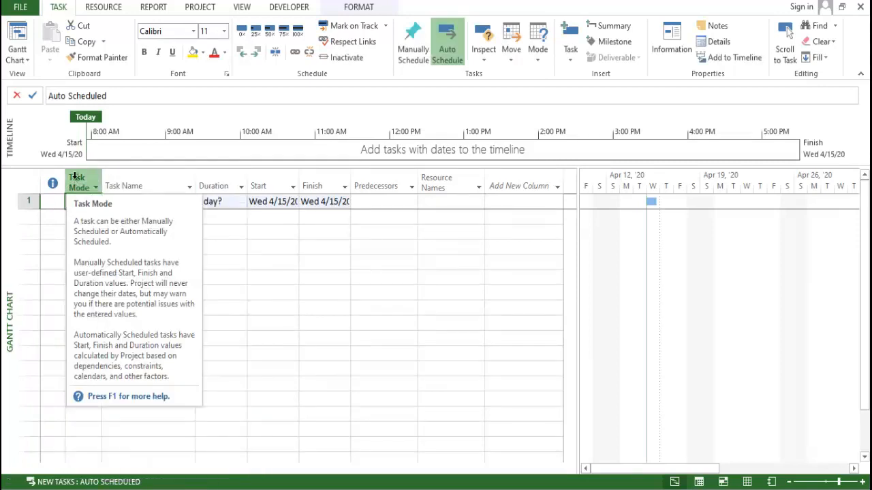
pyautogui.click(75, 179)
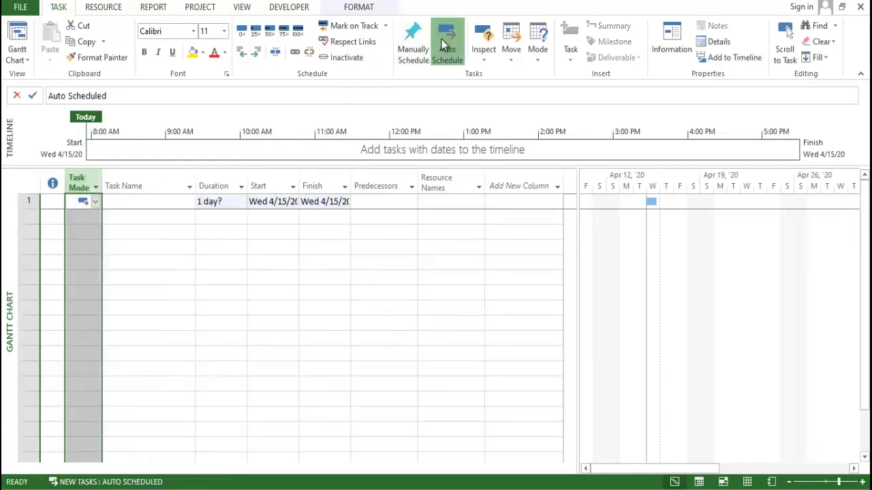
pyautogui.click(372, 227)
pyautogui.click(279, 259)
# - Insert a WBS column before the Task Name column in the task table
pyautogui.click(165, 202)
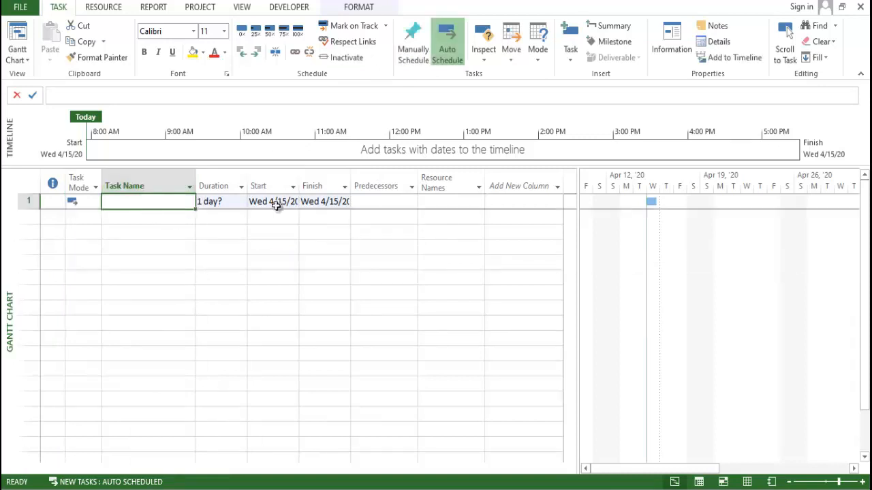
pyautogui.click(134, 174)
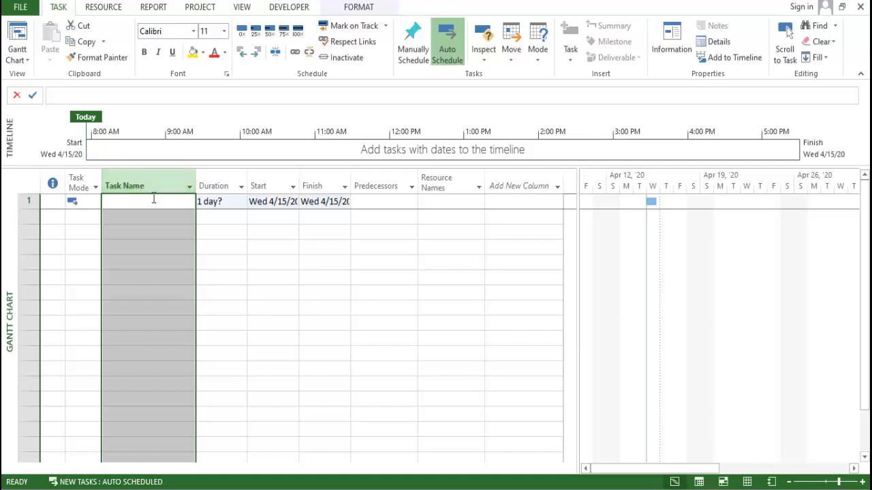
pyautogui.rightClick(154, 198)
pyautogui.press('Escape')
pyautogui.rightClick(142, 185)
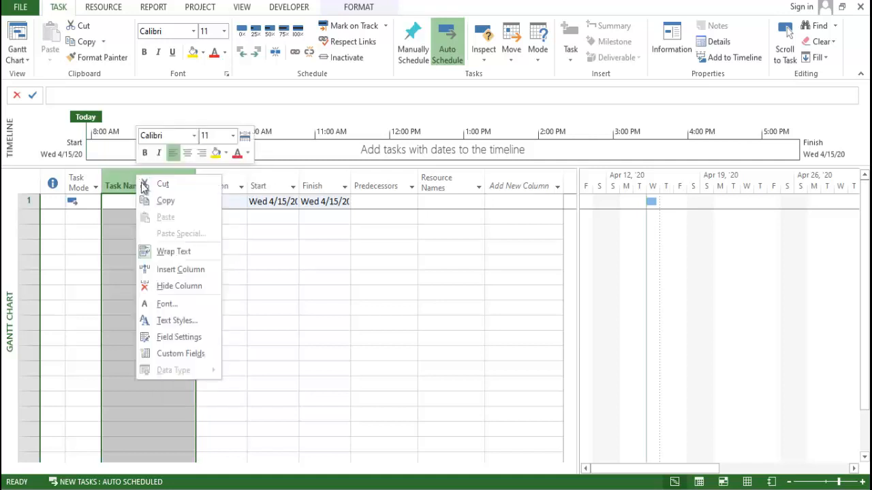
pyautogui.click(163, 270)
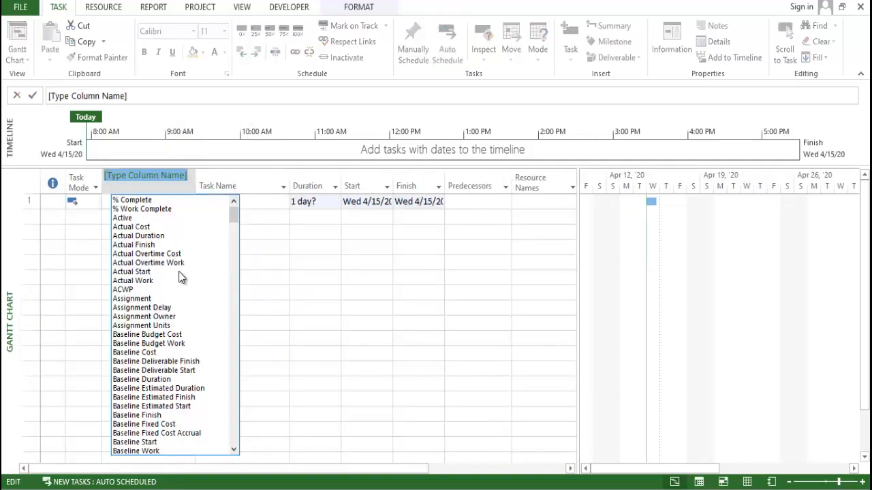
pyautogui.write('WBS')
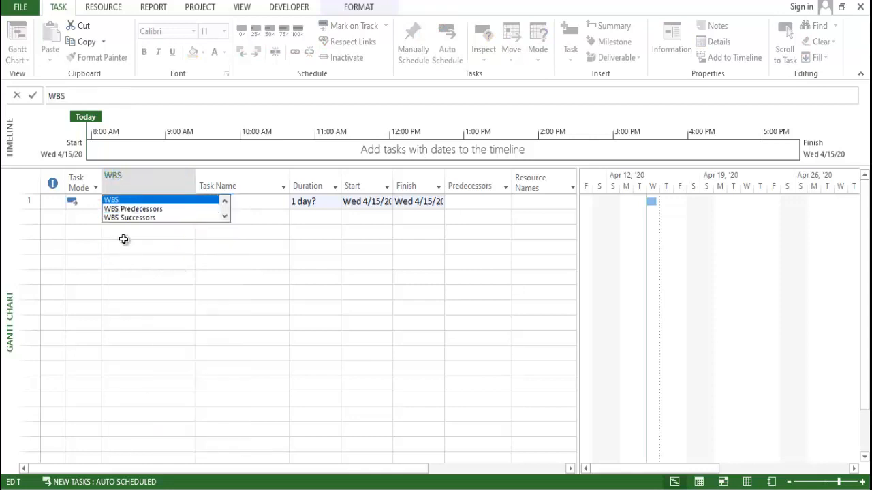
pyautogui.click(131, 198)
pyautogui.click(181, 259)
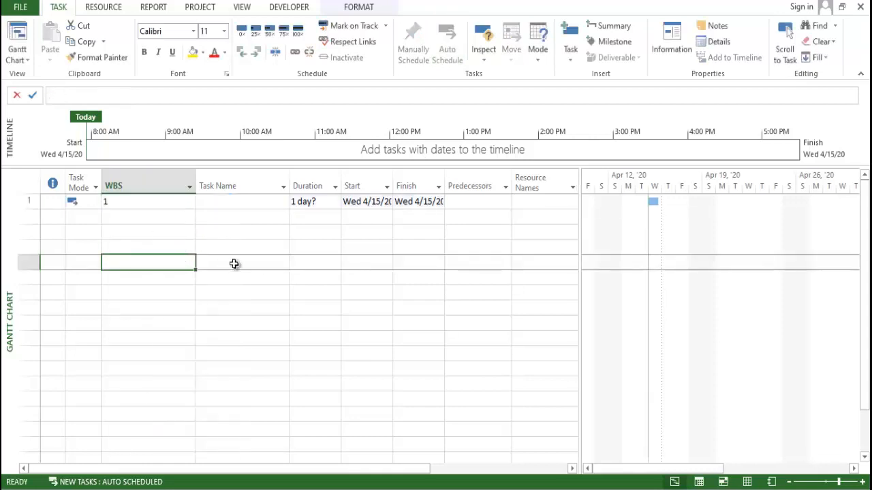
pyautogui.click(225, 259)
pyautogui.click(190, 219)
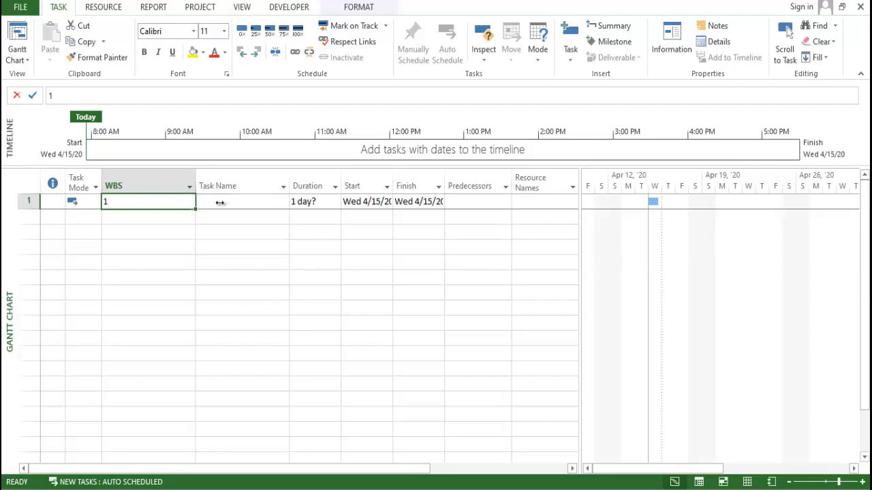
# - Narrow the WBS column to roughly the width of its heading
pyautogui.click(192, 179)
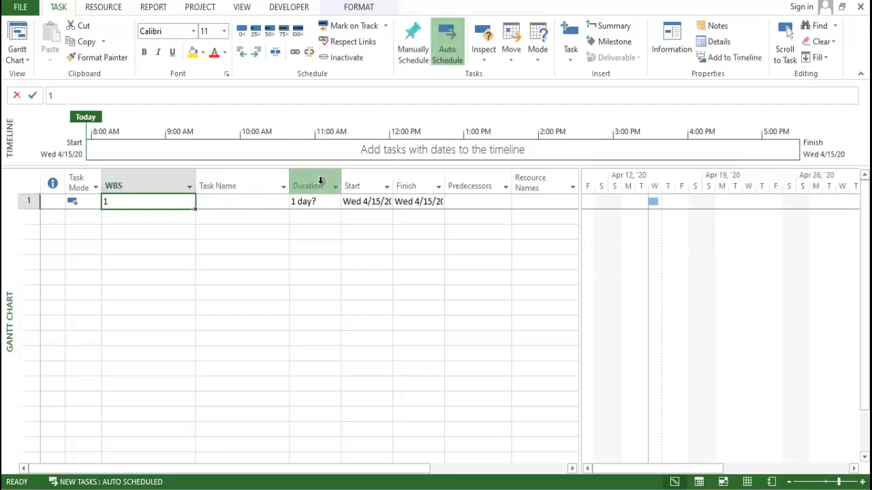
pyautogui.moveTo(196, 183); pyautogui.dragTo(135, 182)
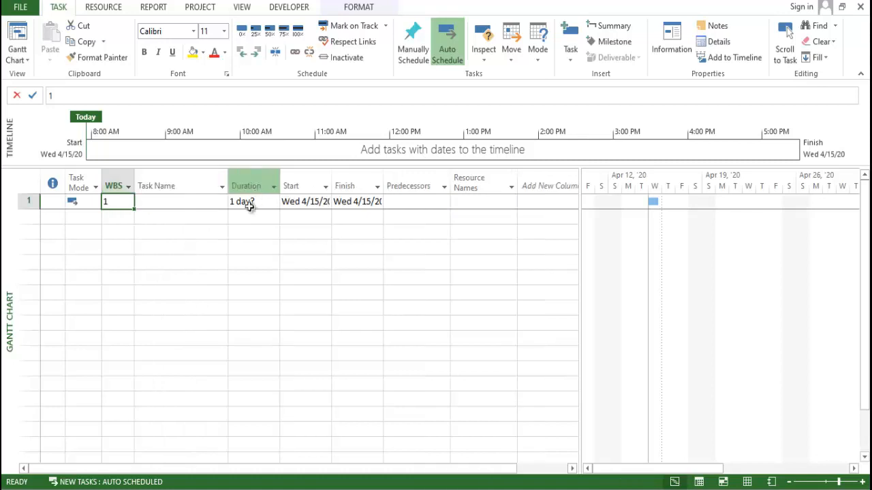
pyautogui.click(189, 246)
# - Name the first task "G+10 Story Building"
pyautogui.click(173, 202)
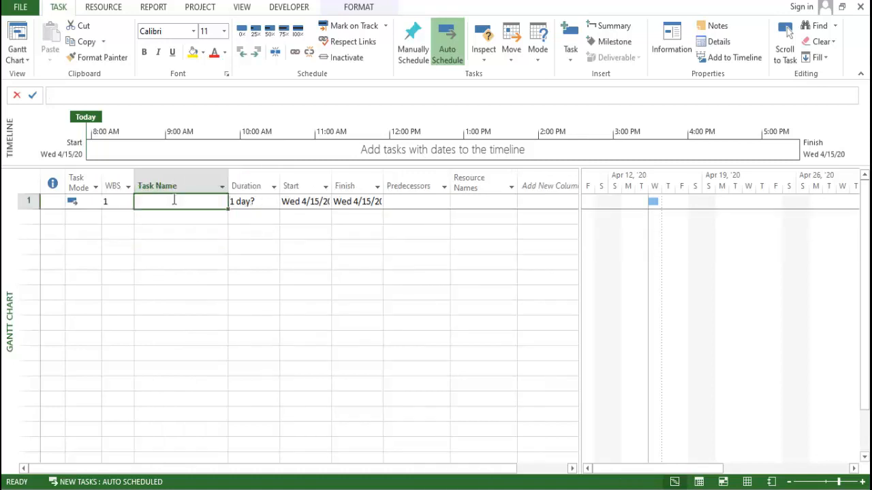
pyautogui.click(116, 202)
pyautogui.click(164, 228)
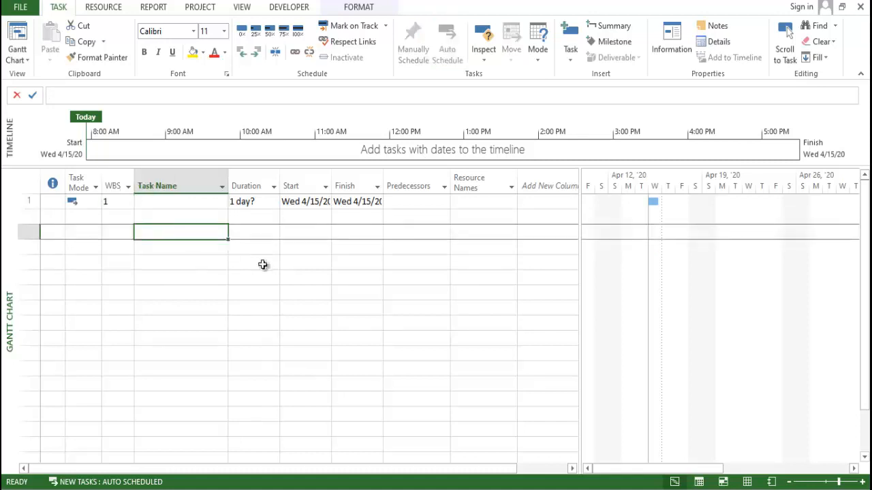
pyautogui.press('Up')
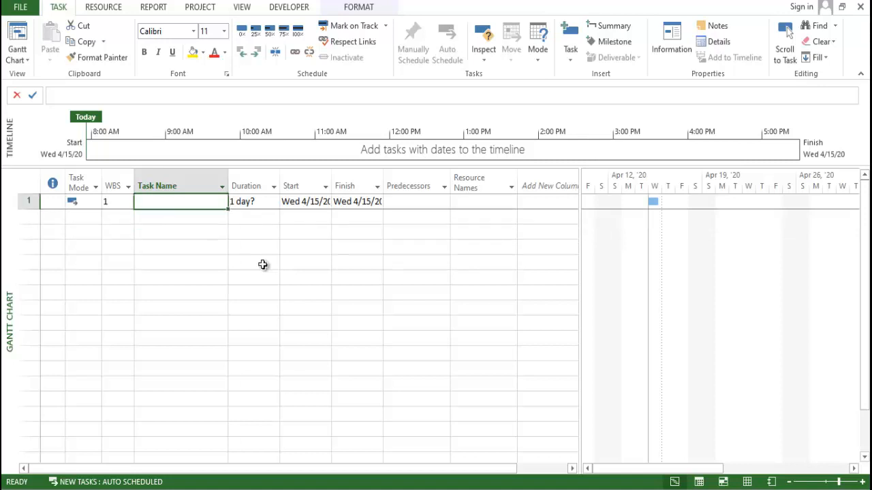
pyautogui.write('G')
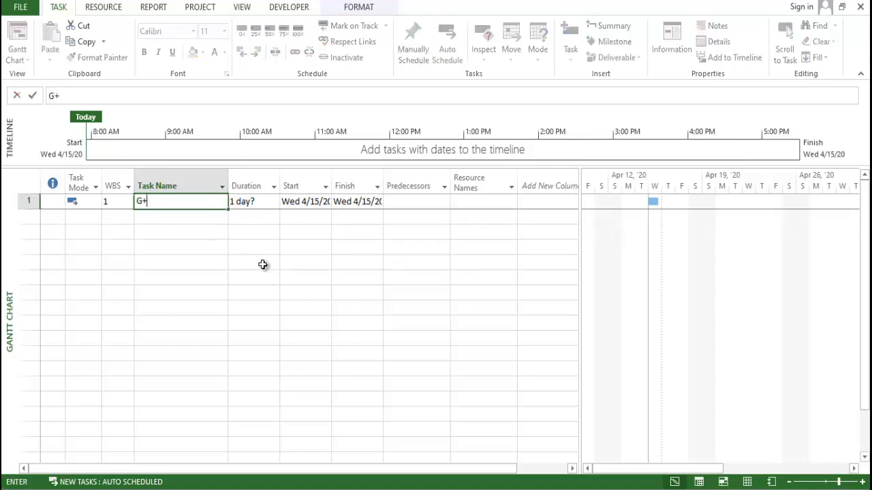
pyautogui.write('+10 Story Building')
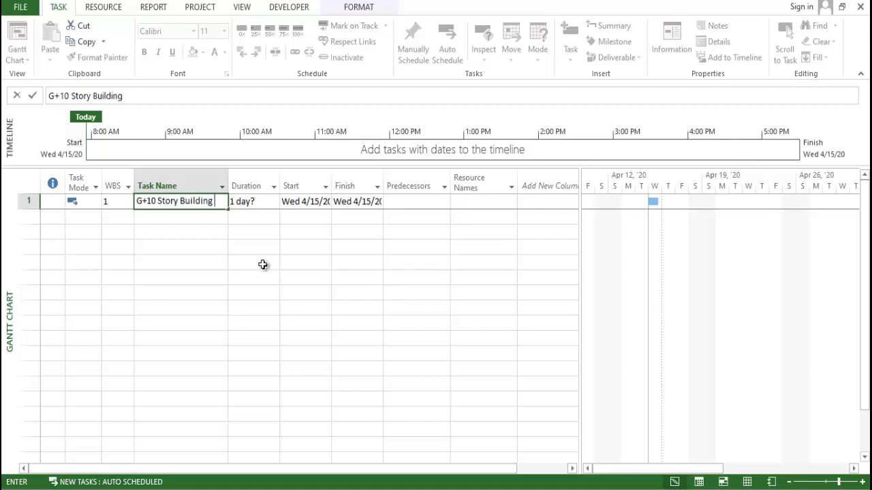
pyautogui.click(197, 293)
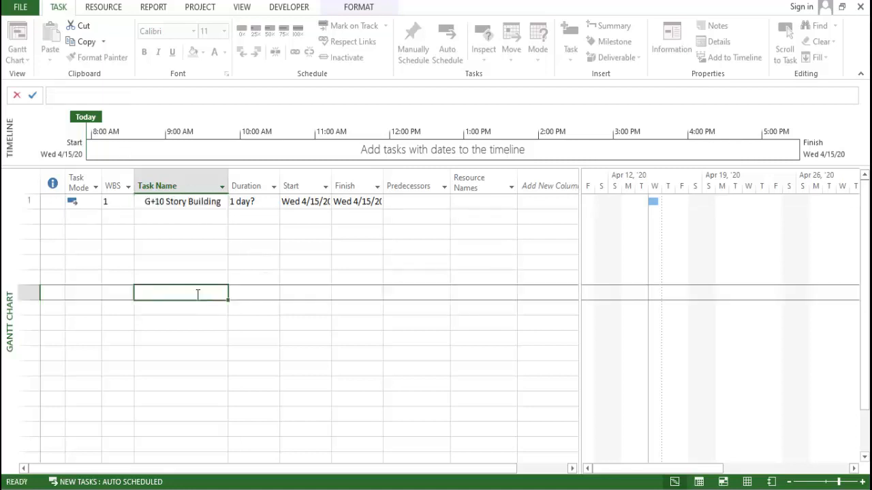
# - Make the G+10 Story Building task name bold and give its cell a yellow background
pyautogui.click(157, 186)
pyautogui.click(168, 203)
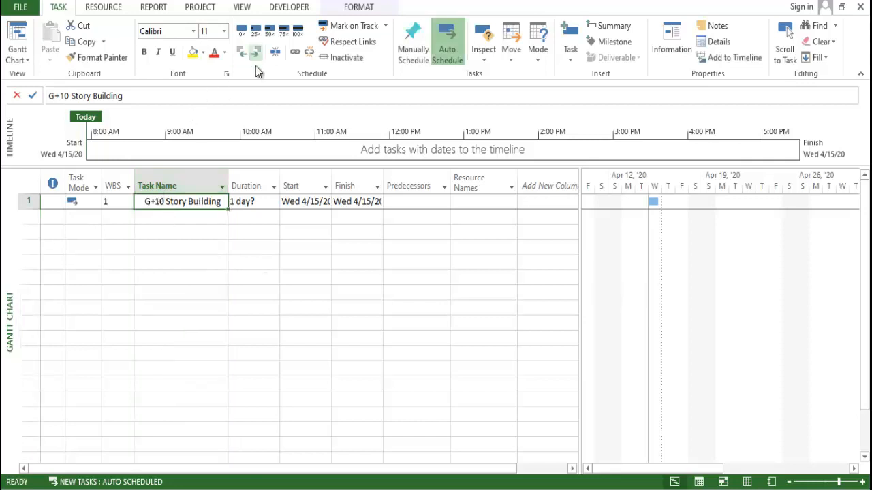
pyautogui.click(117, 338)
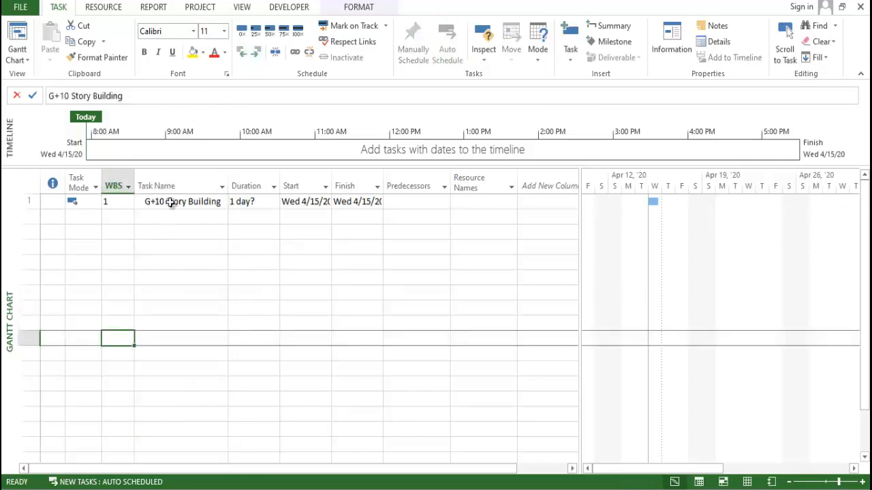
pyautogui.click(171, 202)
pyautogui.hotkey('ctrl', 'b')
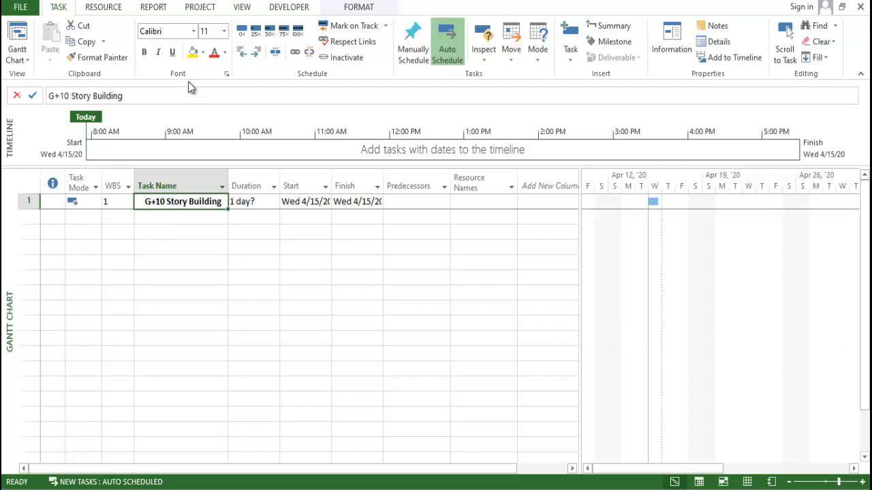
pyautogui.click(196, 54)
pyautogui.click(211, 250)
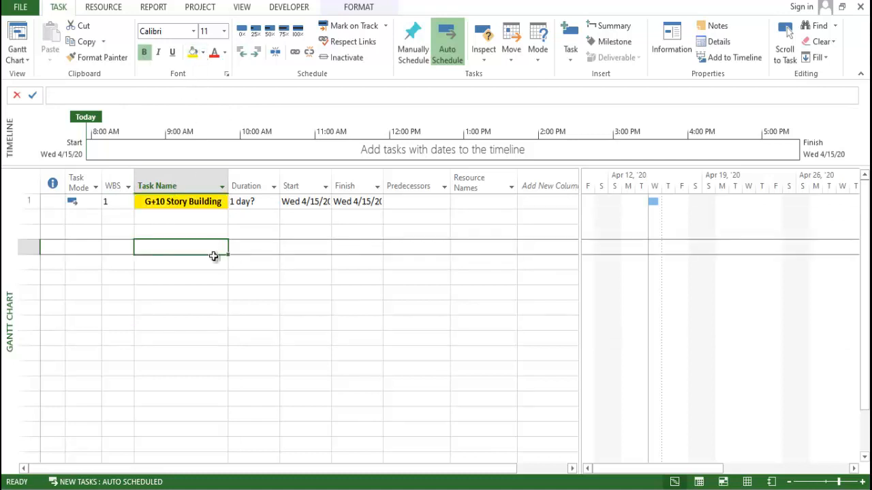
# - Add a second task named "Doucumentation" directly below G+10 Story Building
pyautogui.click(235, 244)
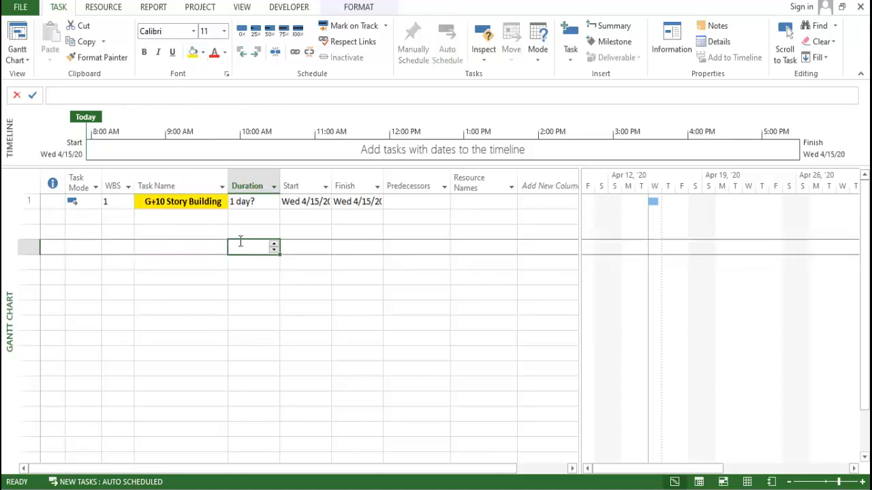
pyautogui.click(290, 231)
pyautogui.click(260, 202)
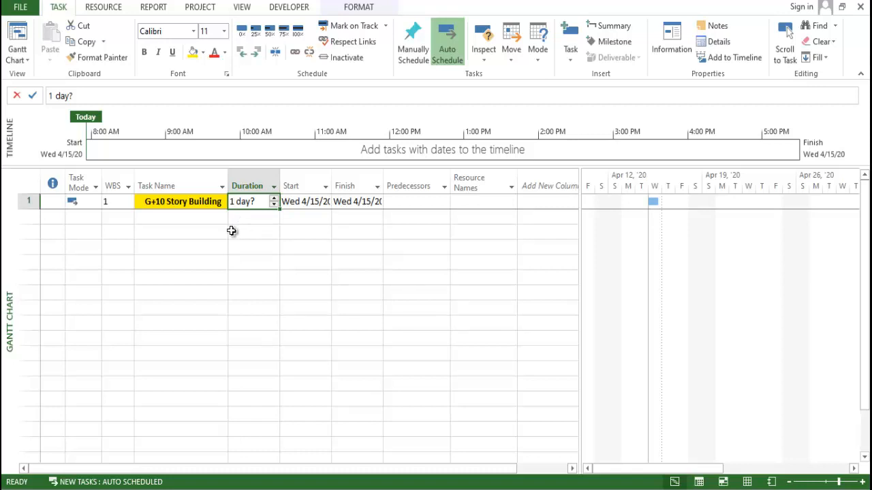
pyautogui.press('Down')
pyautogui.press('Left')
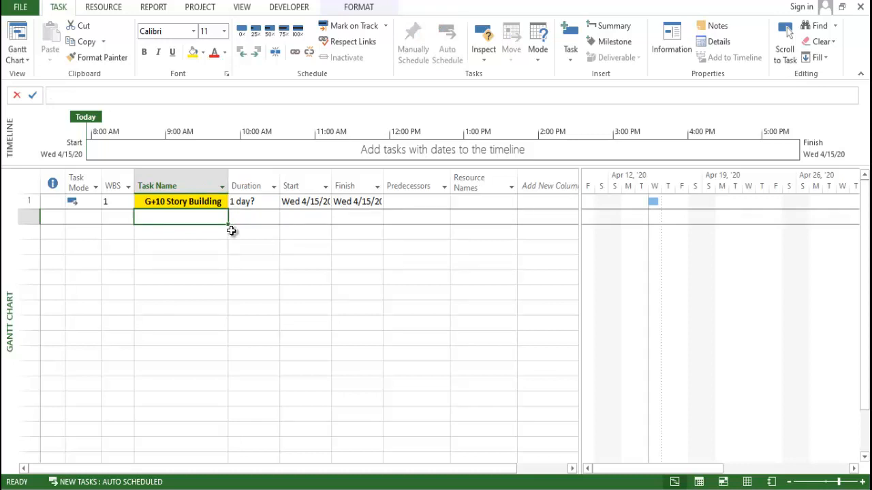
pyautogui.write('Douc')
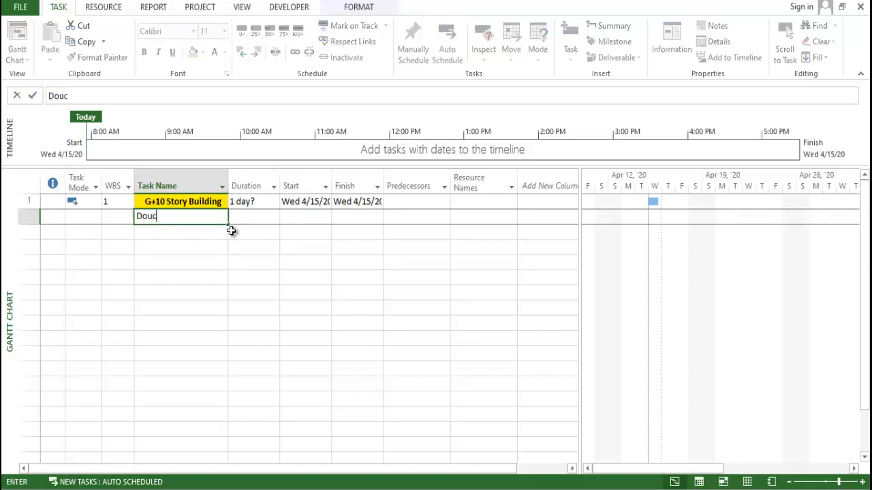
pyautogui.write('umentation')
pyautogui.press('Return')
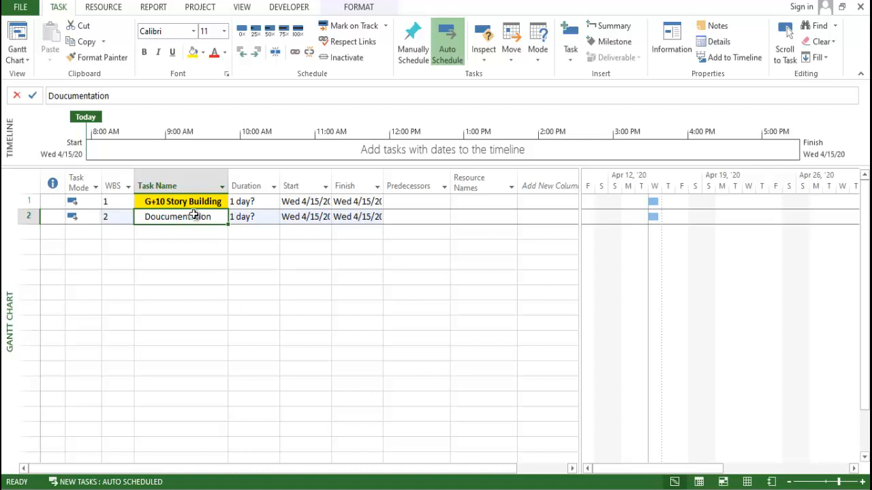
# - Indent the Doucumentation task under G+10 Story Building and compare the WBS codes of both tasks
pyautogui.click(256, 53)
pyautogui.click(109, 201)
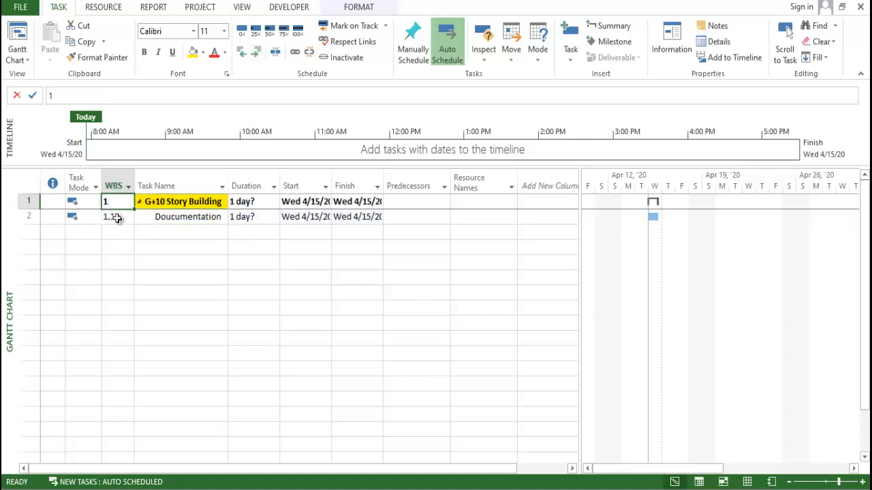
pyautogui.click(114, 217)
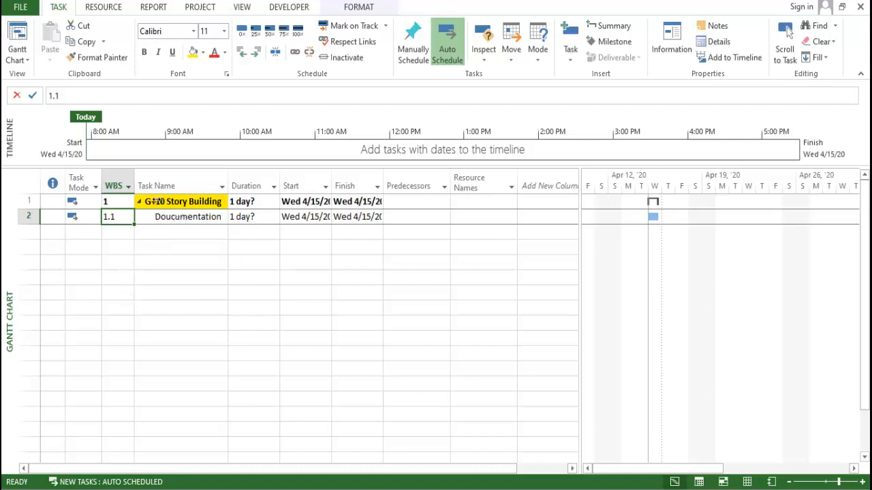
pyautogui.click(169, 245)
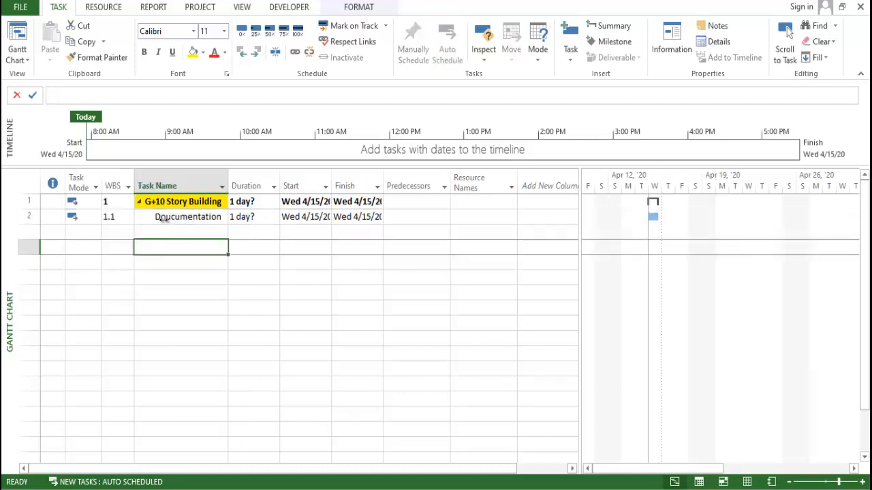
# - Outdent the Doucumentation task back to the same outline level as G+10 Story Building
pyautogui.click(164, 218)
pyautogui.click(169, 235)
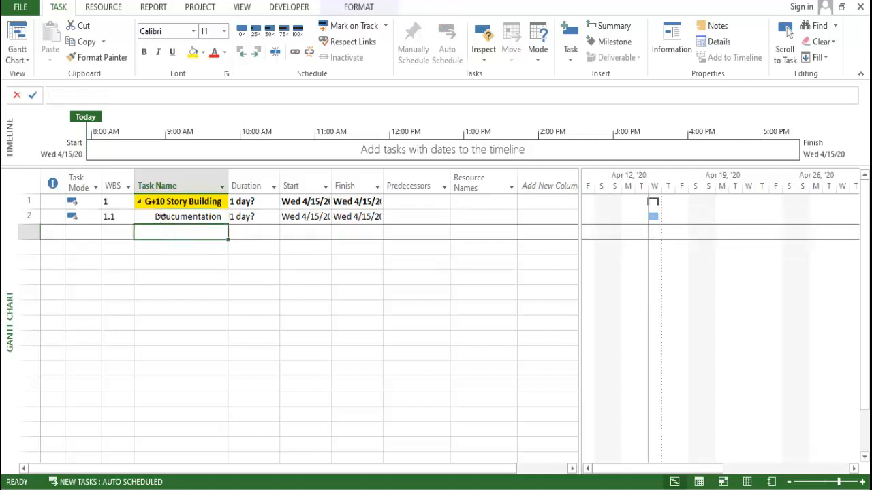
pyautogui.click(162, 217)
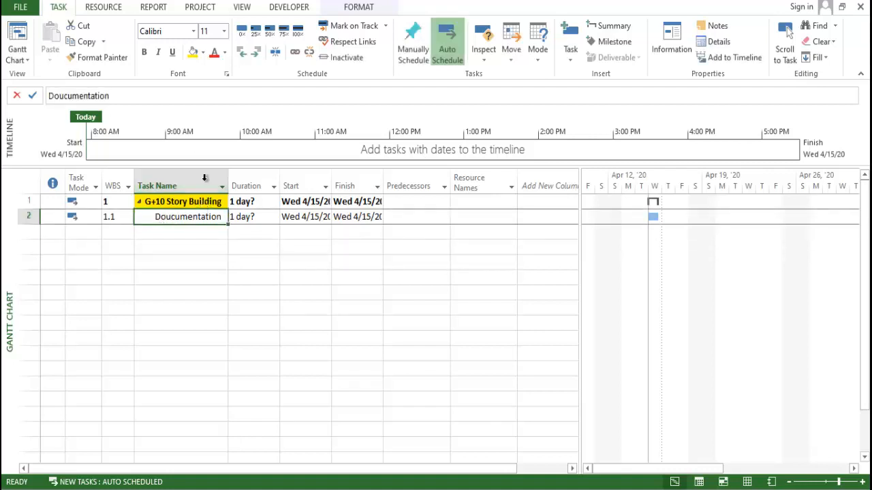
pyautogui.click(243, 57)
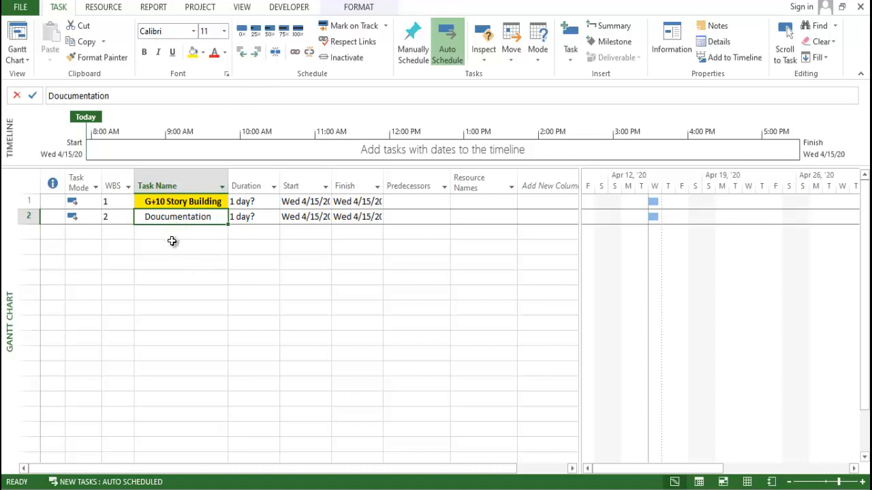
# - Make Doucumentation a subtask of G+10 Story Building again and check the durations of both tasks
pyautogui.click(172, 198)
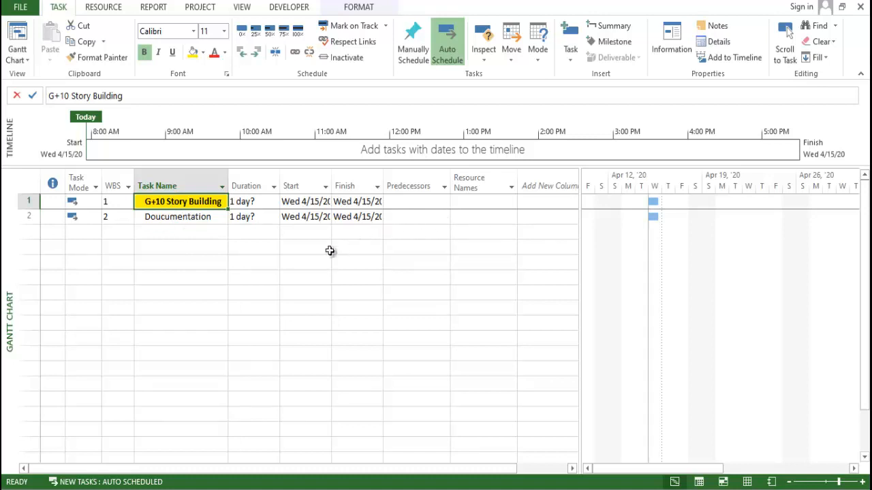
pyautogui.click(418, 218)
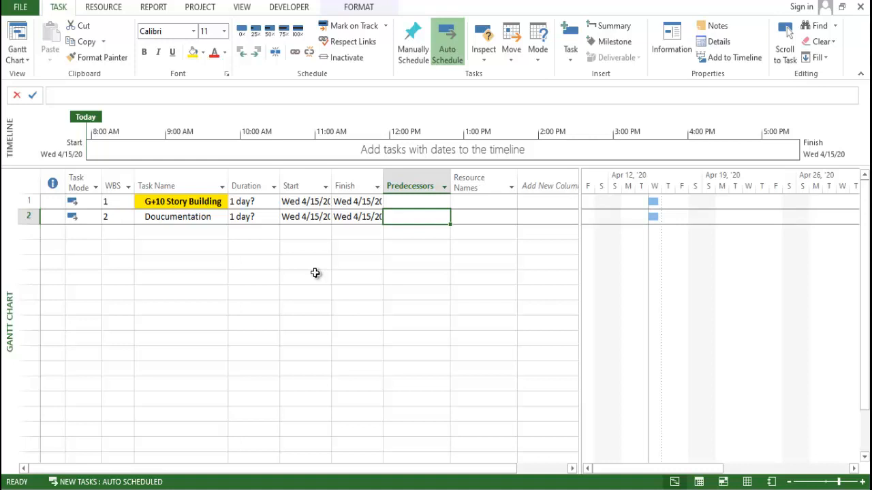
pyautogui.click(188, 215)
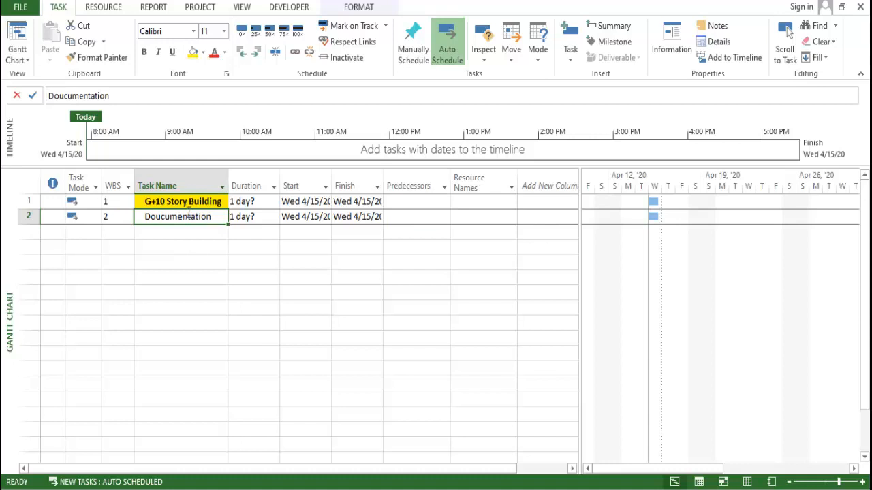
pyautogui.click(254, 53)
pyautogui.click(249, 276)
pyautogui.click(250, 200)
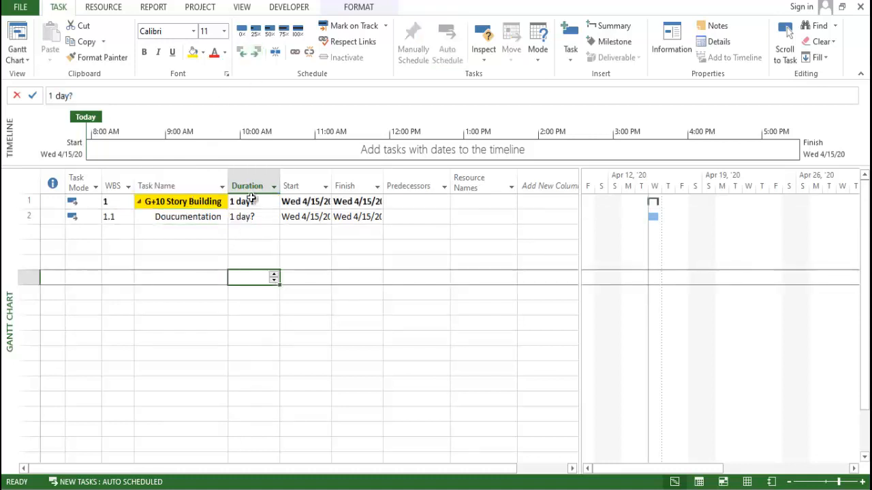
pyautogui.click(252, 217)
pyautogui.click(254, 201)
pyautogui.click(255, 247)
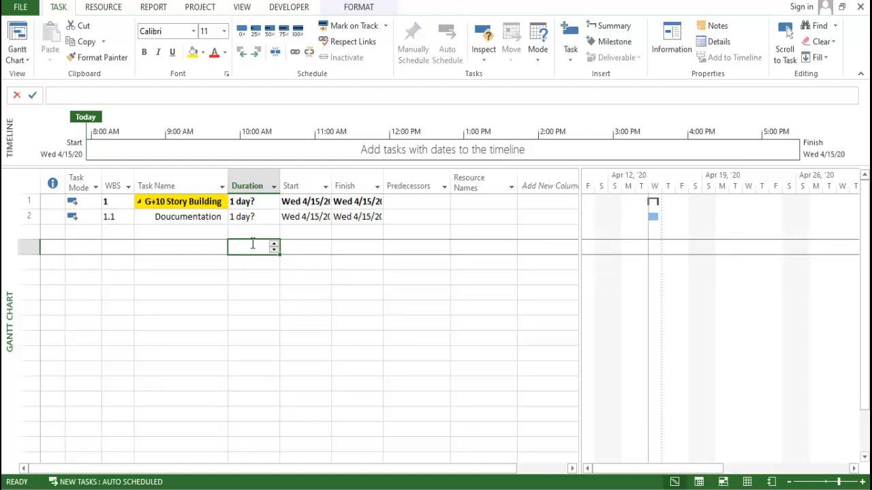
# - Set the Doucumentation task's duration to 25 days and inspect its full bar in the Gantt chart
pyautogui.click(253, 201)
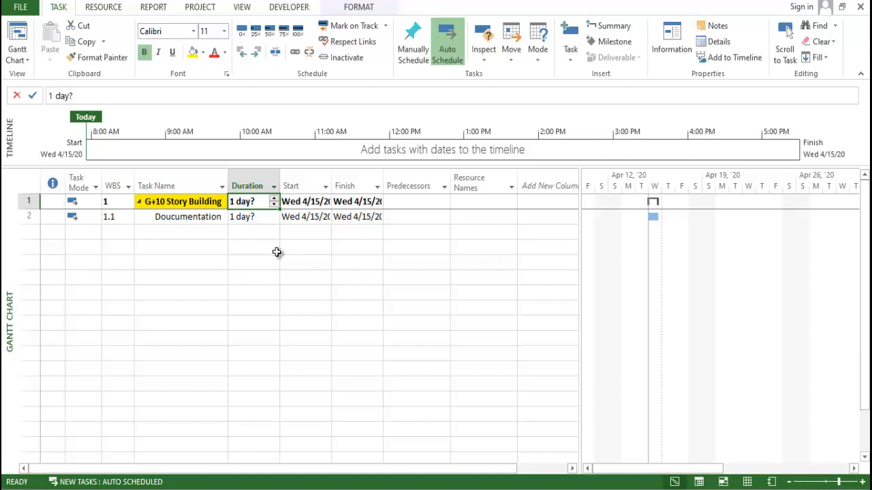
pyautogui.click(254, 216)
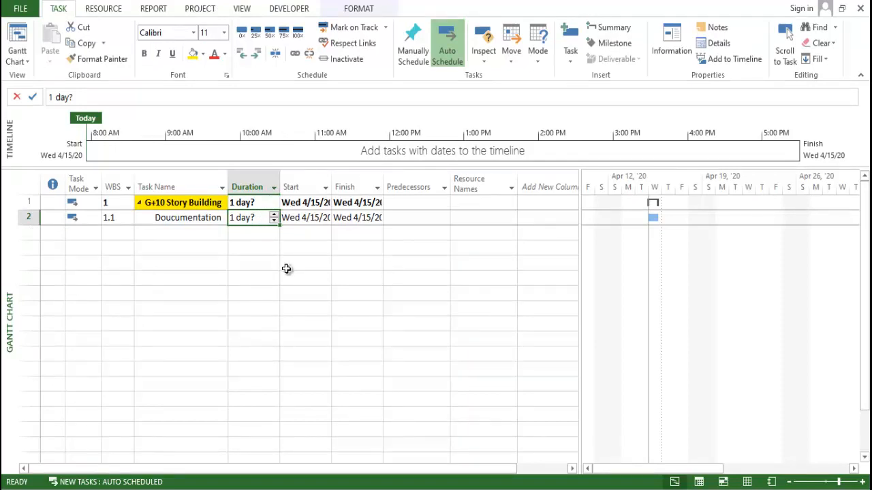
pyautogui.write('25')
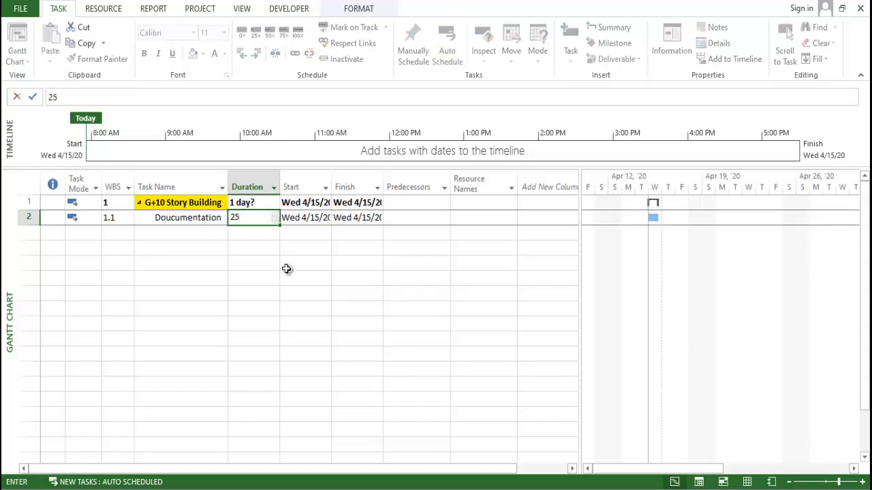
pyautogui.press('Return')
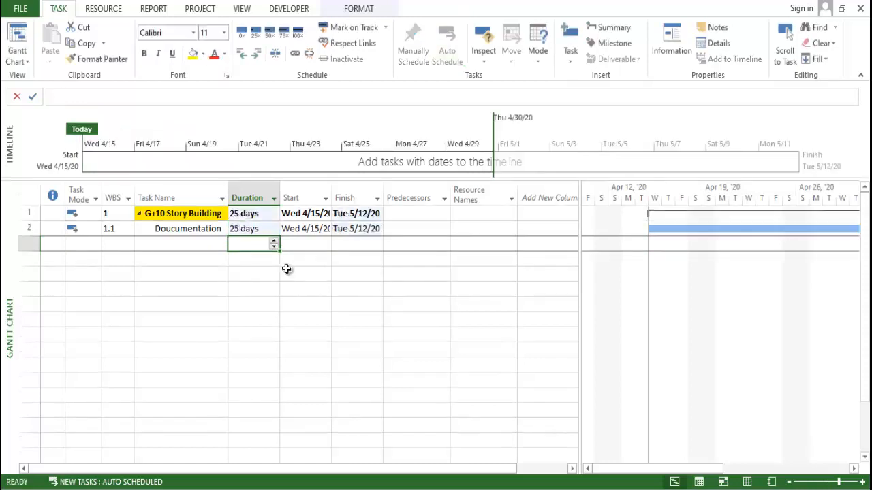
pyautogui.press('Up')
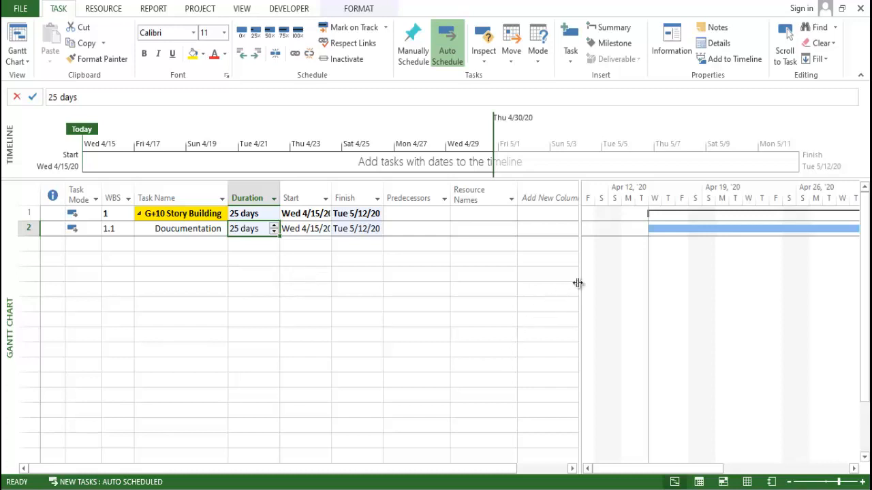
pyautogui.moveTo(578, 282); pyautogui.dragTo(470, 267)
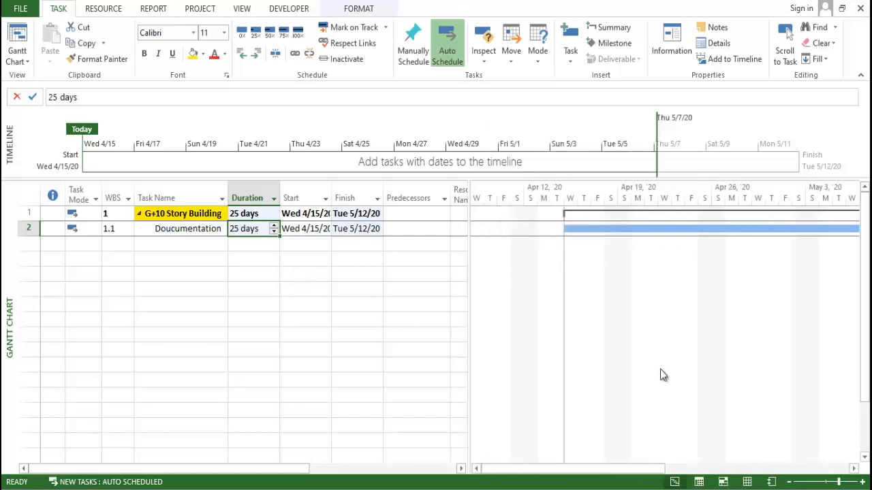
pyautogui.keyDown('ctrl'); pyautogui.scroll(-3, 643, 427); pyautogui.keyUp('ctrl')
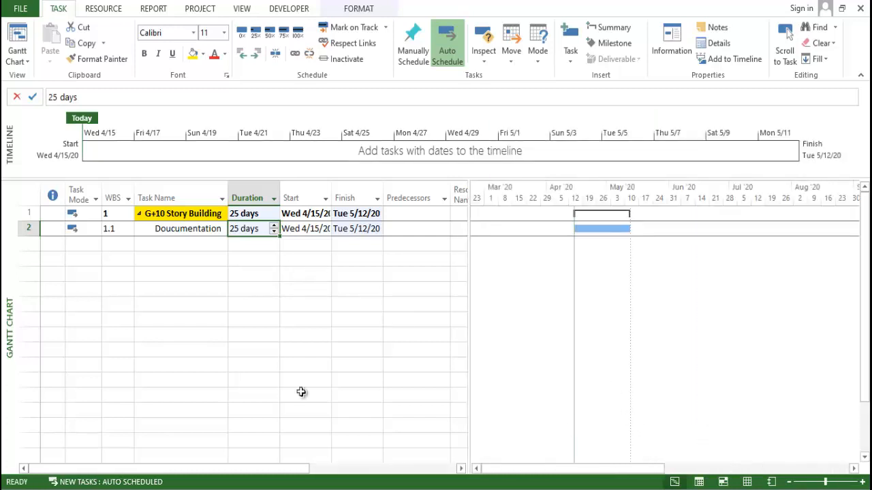
# - Add a third task named "Mobilisation of plant, machineries" directly below Doucumentation and widen the Task Name column
pyautogui.click(148, 350)
pyautogui.click(128, 245)
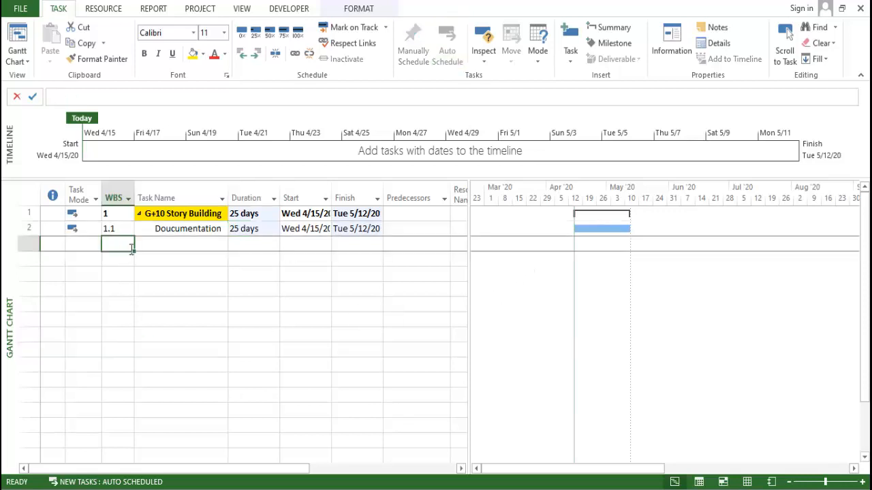
pyautogui.click(149, 244)
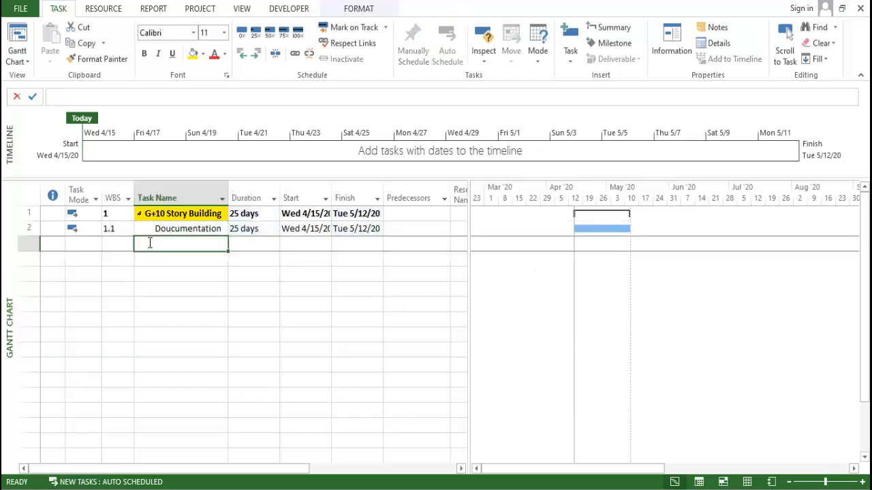
pyautogui.write('Mobil')
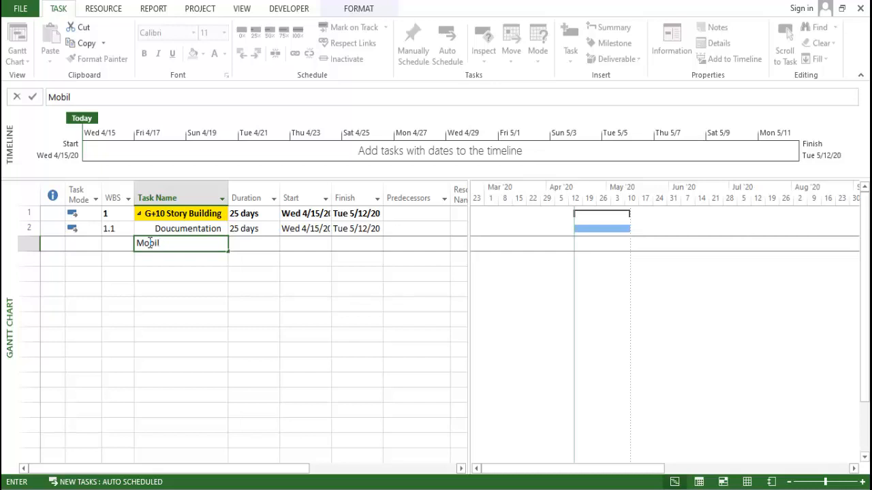
pyautogui.press('BackSpace')
pyautogui.press('BackSpace')
pyautogui.press('BackSpace')
pyautogui.press('BackSpace')
pyautogui.write('Mobilisation of plant')
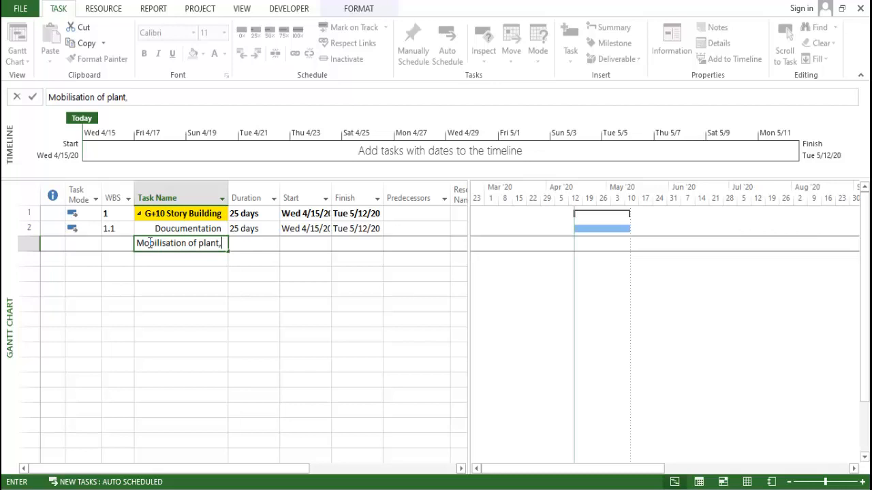
pyautogui.write(', machinerie')
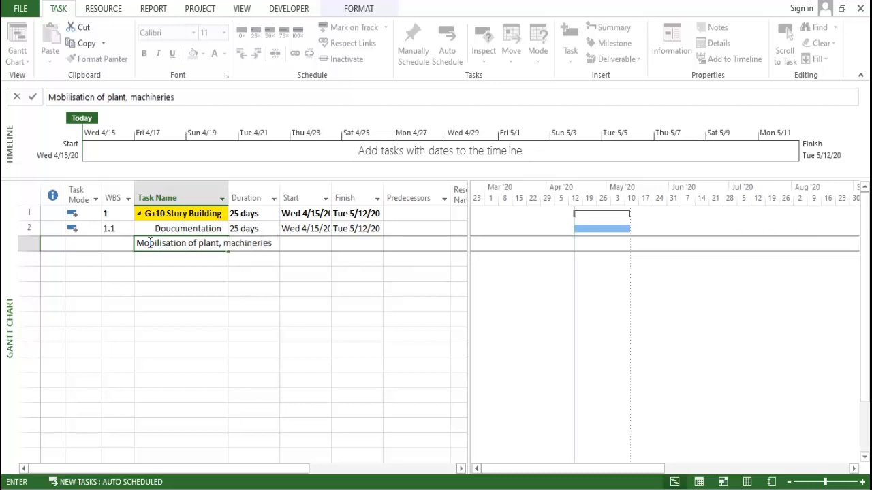
pyautogui.write('s')
pyautogui.click(133, 328)
pyautogui.moveTo(229, 192); pyautogui.dragTo(271, 196)
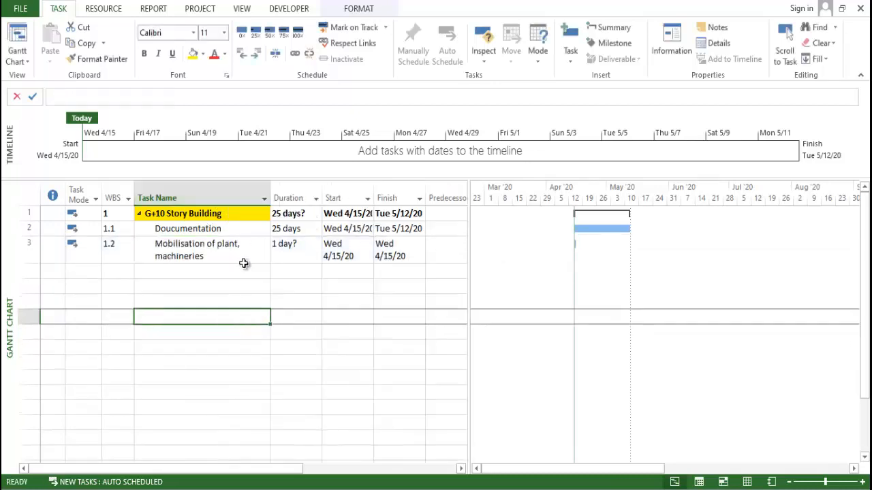
# - Set the duration of Mobilisation of plant, machineries to 20 days
pyautogui.click(222, 256)
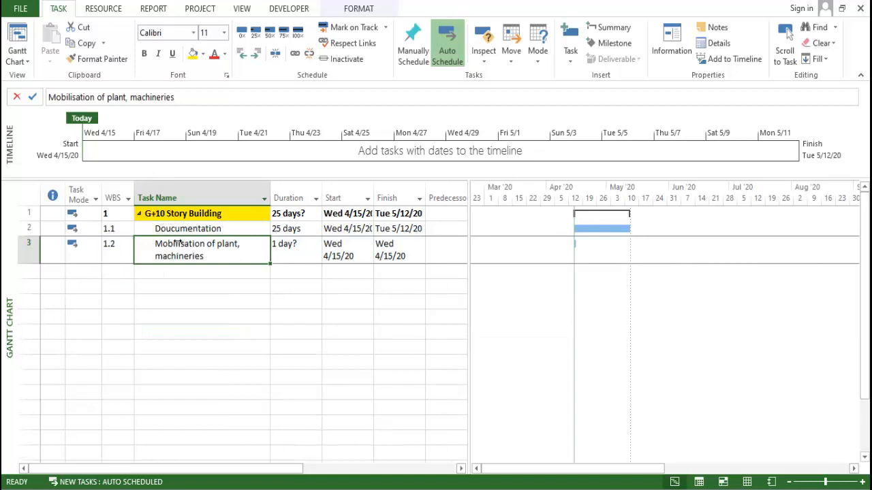
pyautogui.click(289, 250)
pyautogui.write('20')
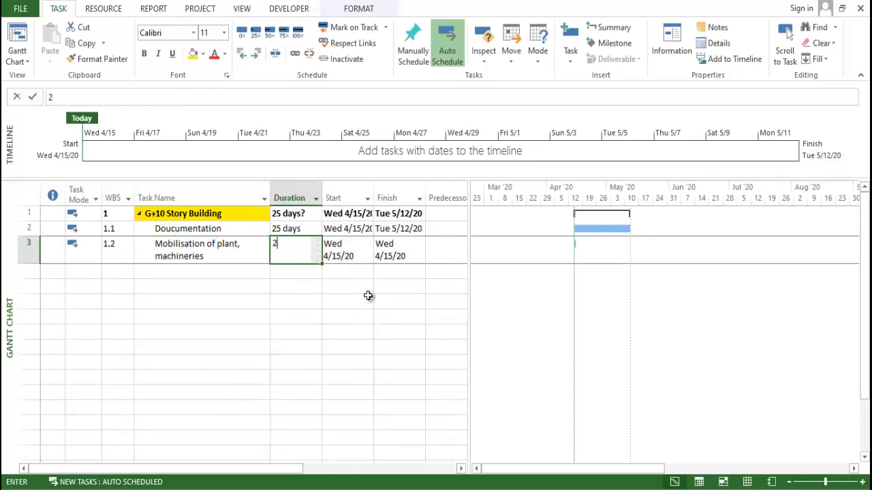
pyautogui.click(381, 326)
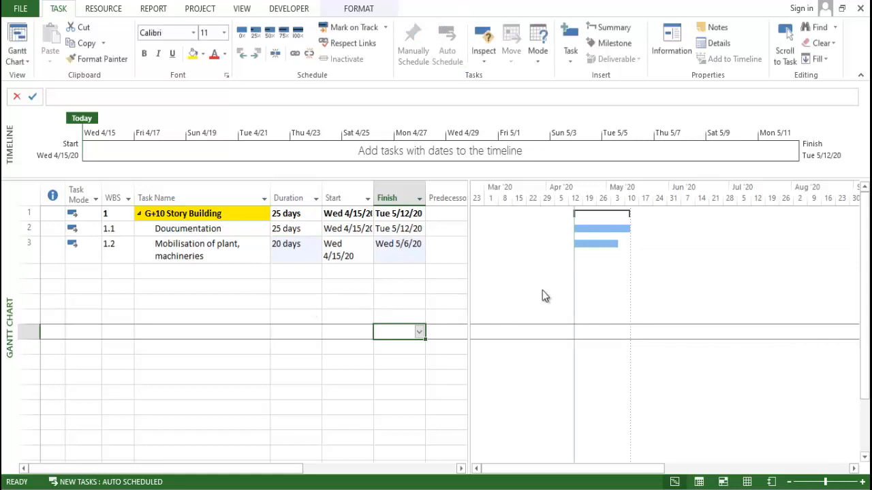
# - Reveal the full Predecessors column and compare the start dates and predecessors of Doucumentation and Mobilisation of plant, machineries
pyautogui.click(138, 288)
pyautogui.click(156, 261)
pyautogui.click(441, 247)
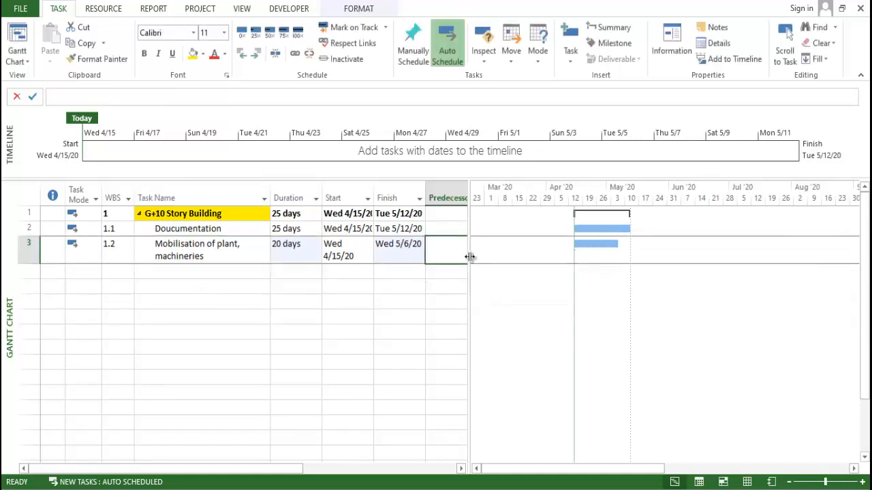
pyautogui.moveTo(468, 242); pyautogui.dragTo(490, 253)
pyautogui.click(473, 305)
pyautogui.click(455, 253)
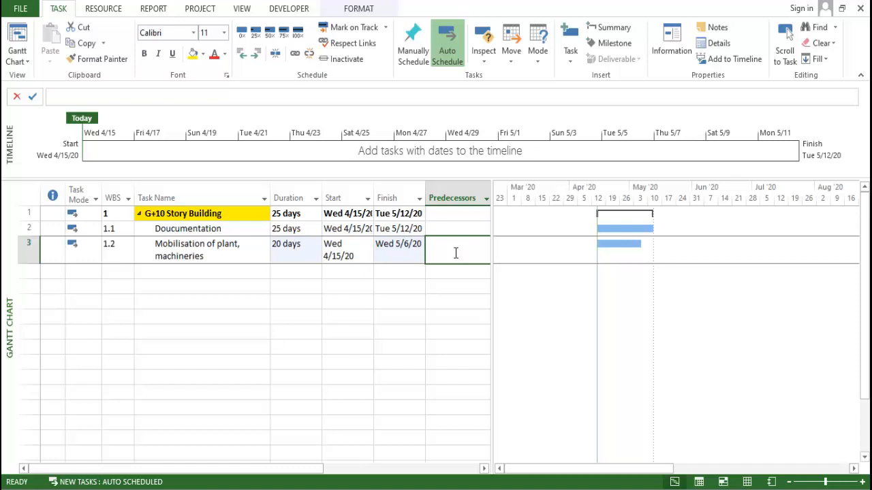
pyautogui.press('Up')
pyautogui.press('Down')
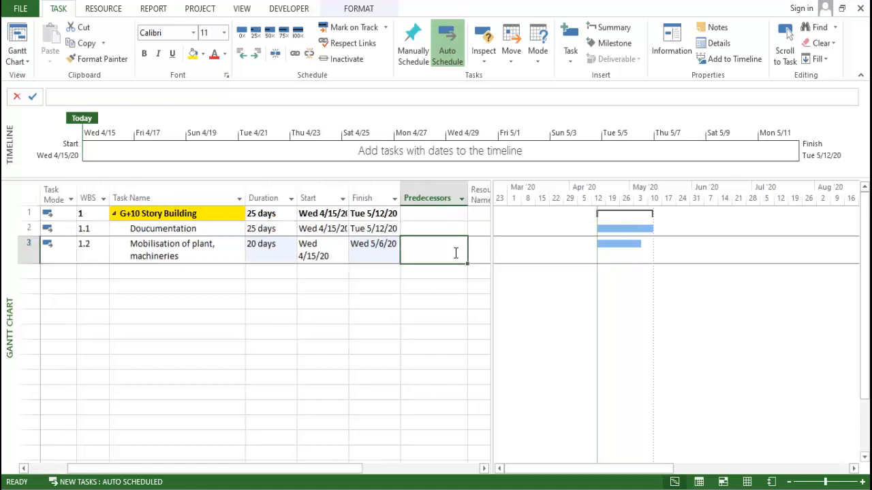
pyautogui.press('Left')
pyautogui.press('Left')
pyautogui.press('Left')
pyautogui.press('Left')
pyautogui.press('Right')
pyautogui.press('Right')
pyautogui.press('Right')
pyautogui.press('Right')
pyautogui.press('Up')
pyautogui.press('Left')
pyautogui.press('Left')
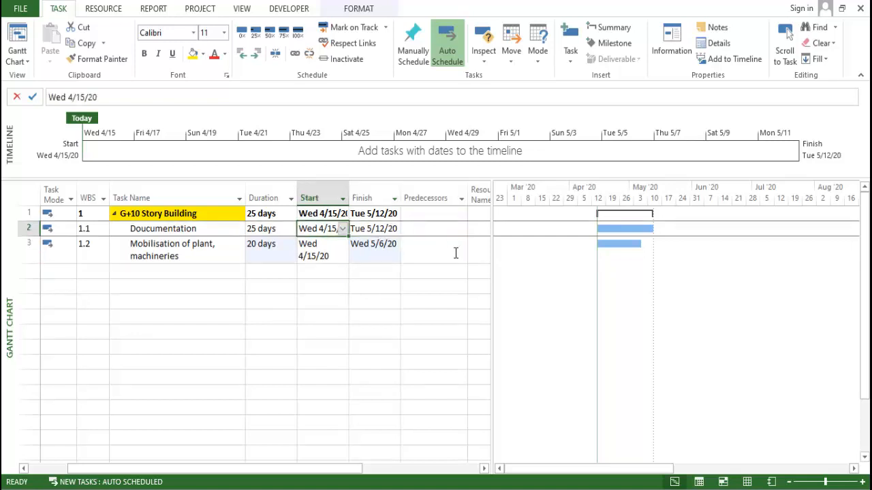
pyautogui.press('Down')
pyautogui.press('Right')
pyautogui.press('Right')
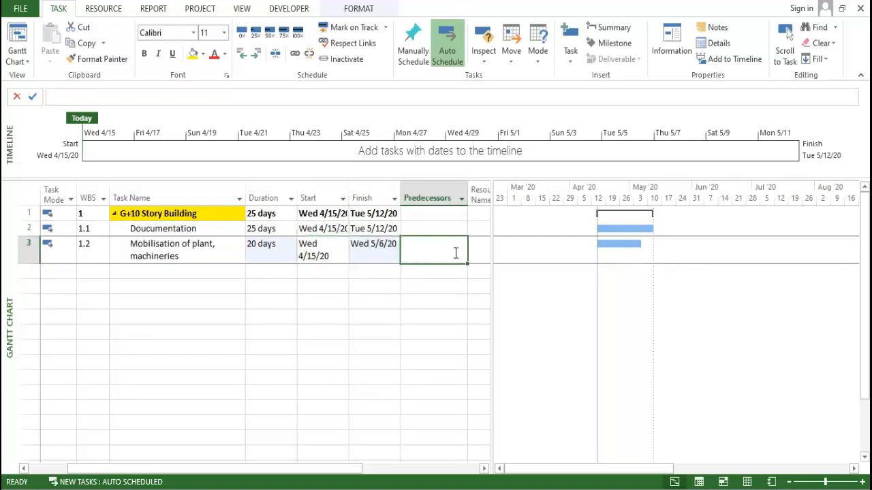
# - In the task information for Mobilisation of plant, machineries, add task ID 2, Doucumentation, as its predecessor
pyautogui.click(212, 250)
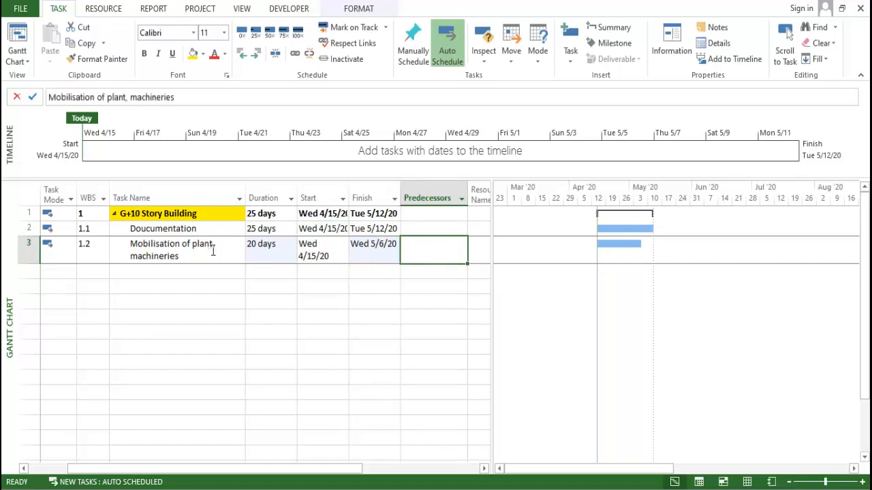
pyautogui.doubleClick(214, 252)
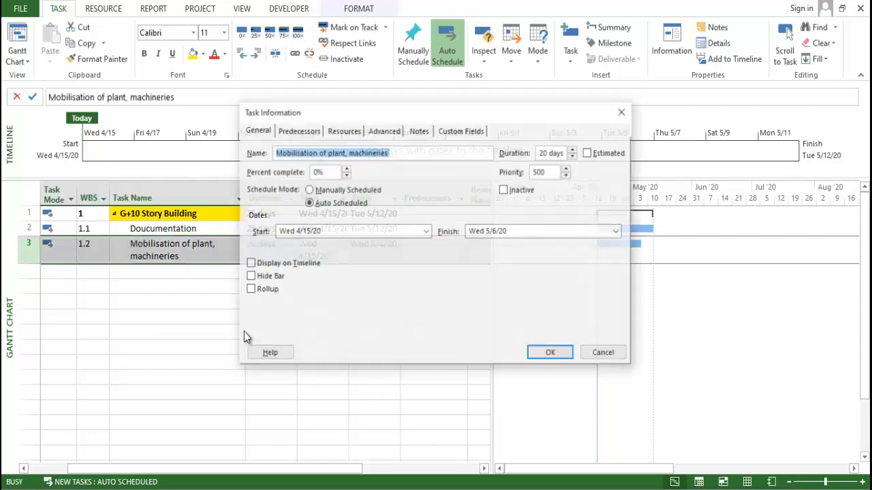
pyautogui.moveTo(308, 117); pyautogui.dragTo(363, 125)
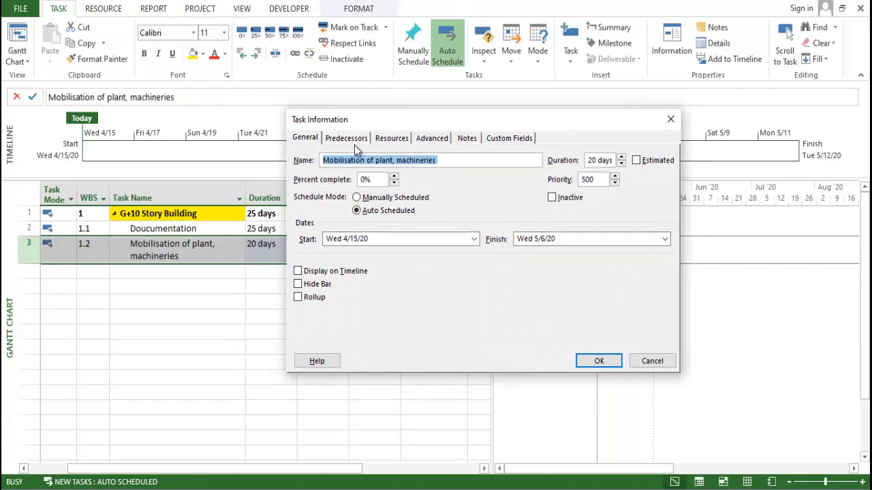
pyautogui.click(344, 138)
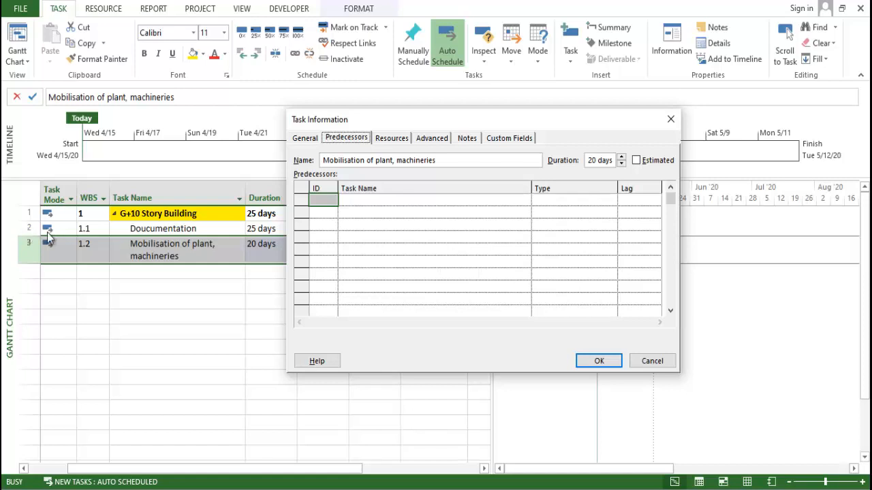
pyautogui.click(447, 272)
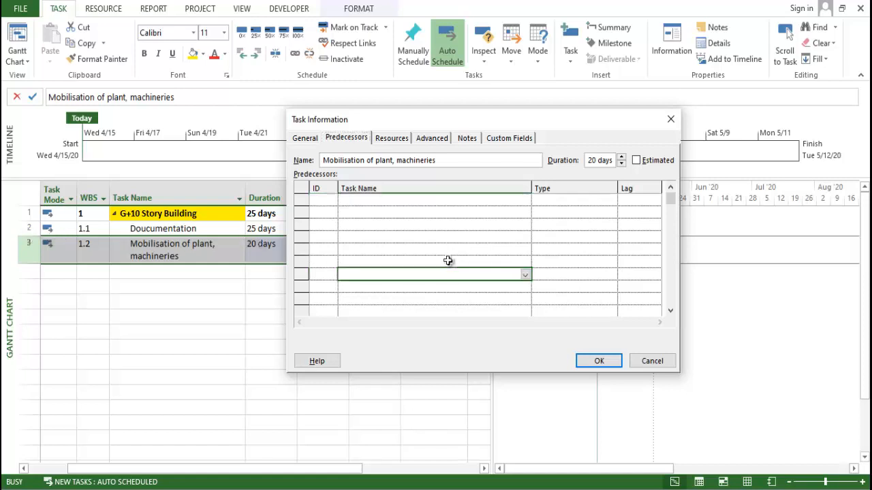
pyautogui.click(324, 199)
pyautogui.write('2')
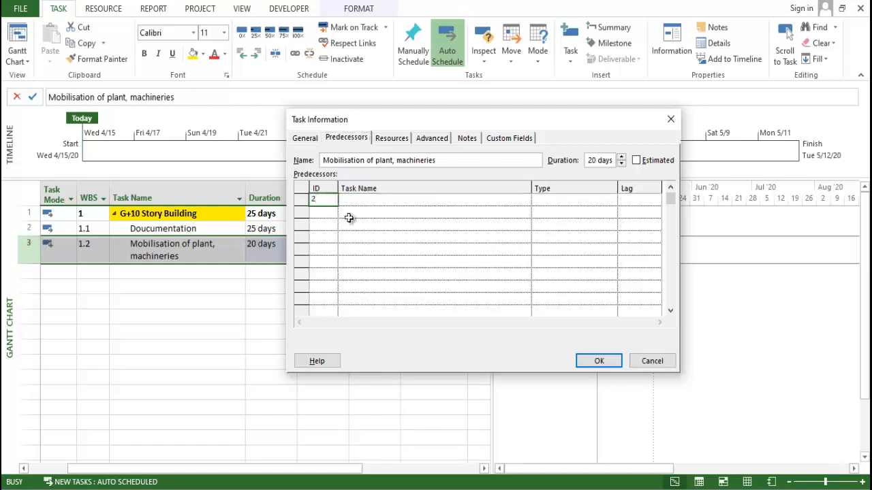
pyautogui.click(348, 214)
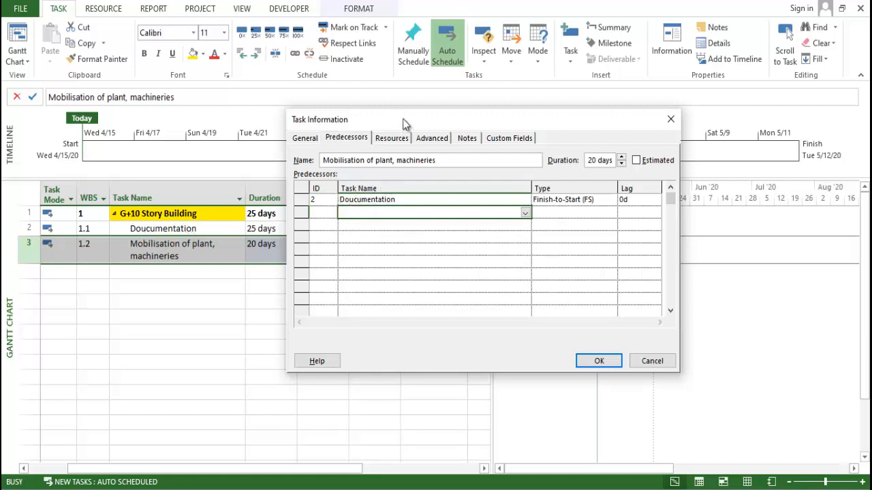
# - Change the link type of the Doucumentation predecessor to Start-to-Start (SS)
pyautogui.moveTo(403, 119); pyautogui.dragTo(508, 166)
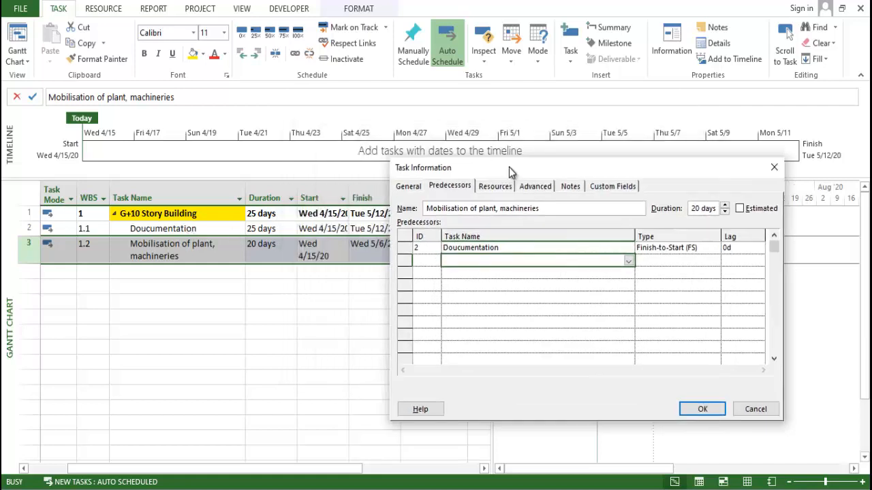
pyautogui.click(692, 247)
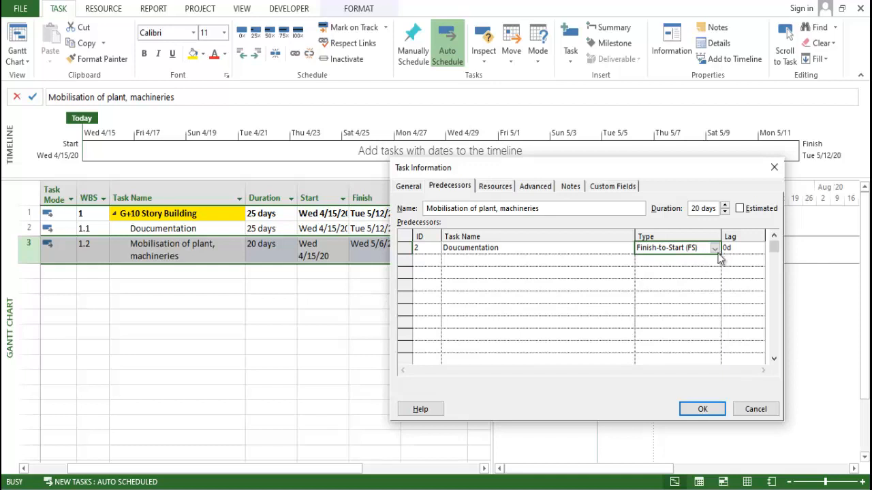
pyautogui.click(716, 250)
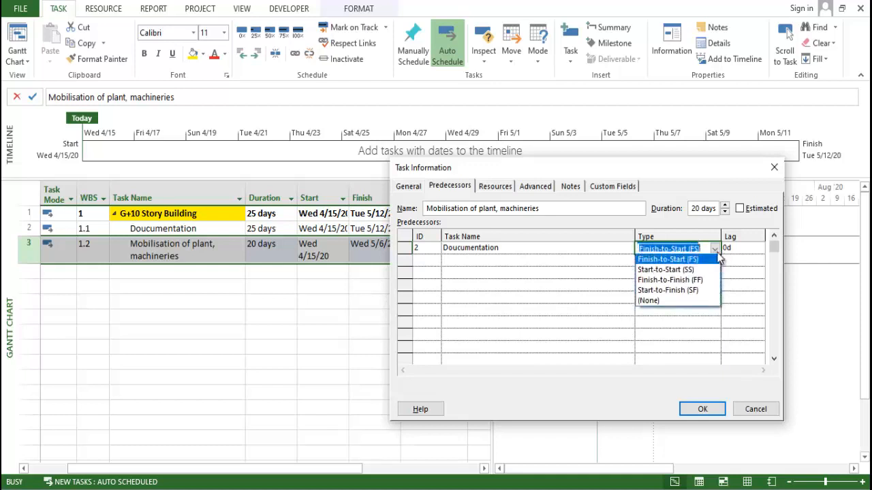
pyautogui.click(693, 268)
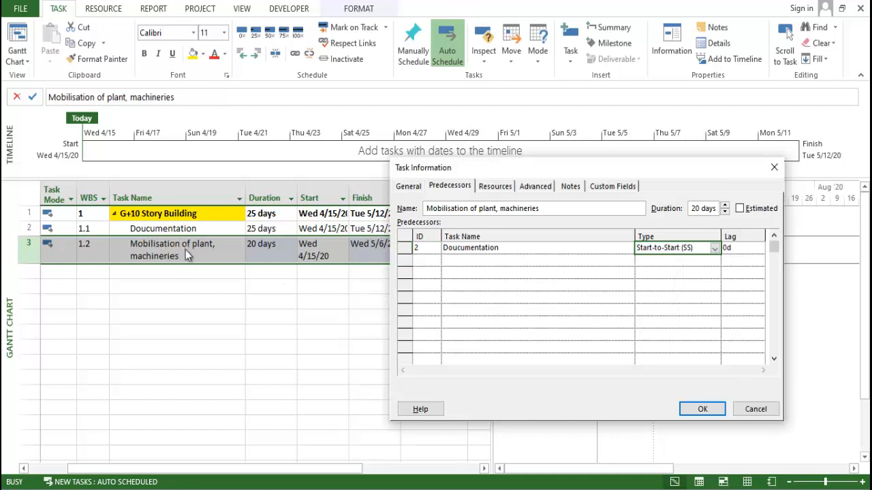
pyautogui.click(598, 285)
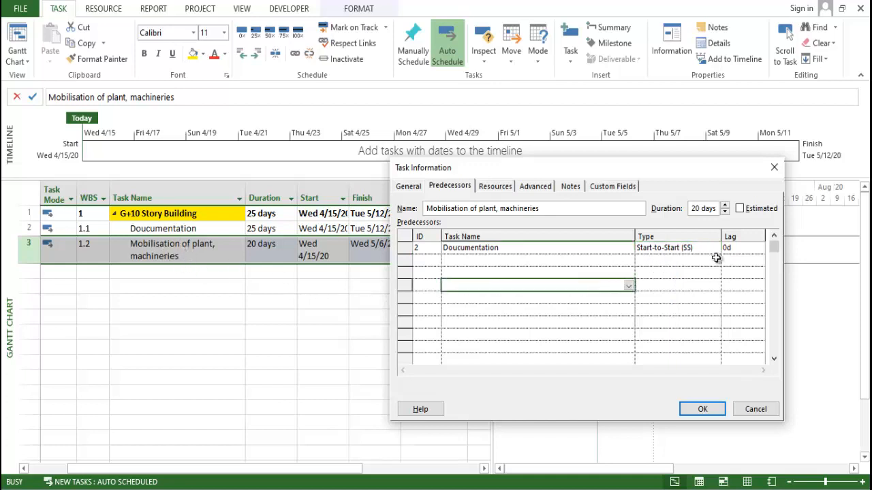
# - Try to apply a lag of -5d to the Start-to-Start link between Doucumentation and Mobilisation of plant, machineries
pyautogui.click(735, 248)
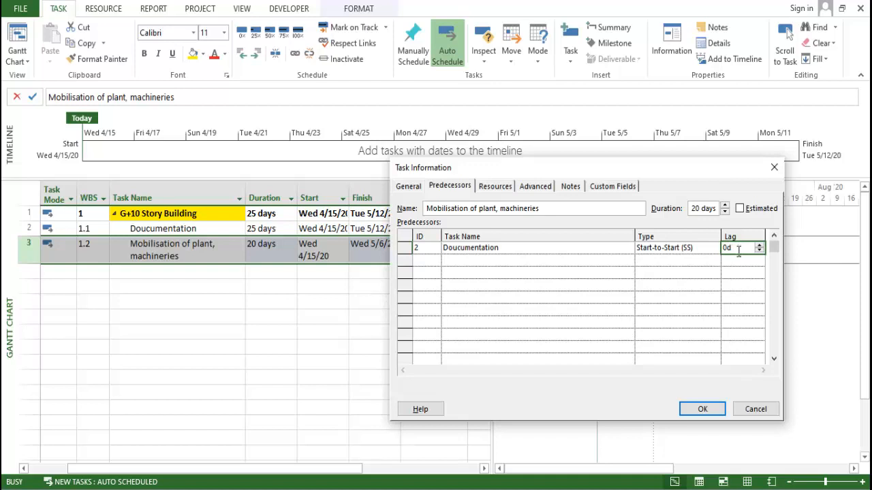
pyautogui.write('5')
pyautogui.press('BackSpace')
pyautogui.write('-5')
pyautogui.click(702, 335)
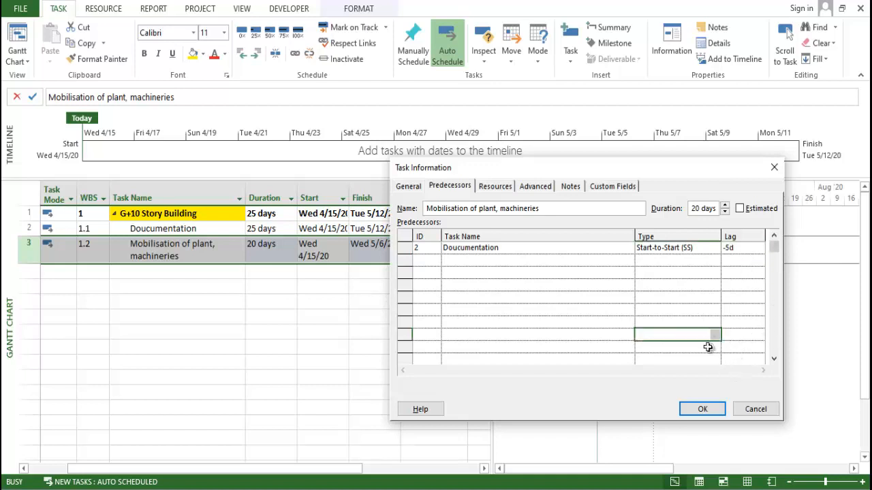
pyautogui.click(702, 409)
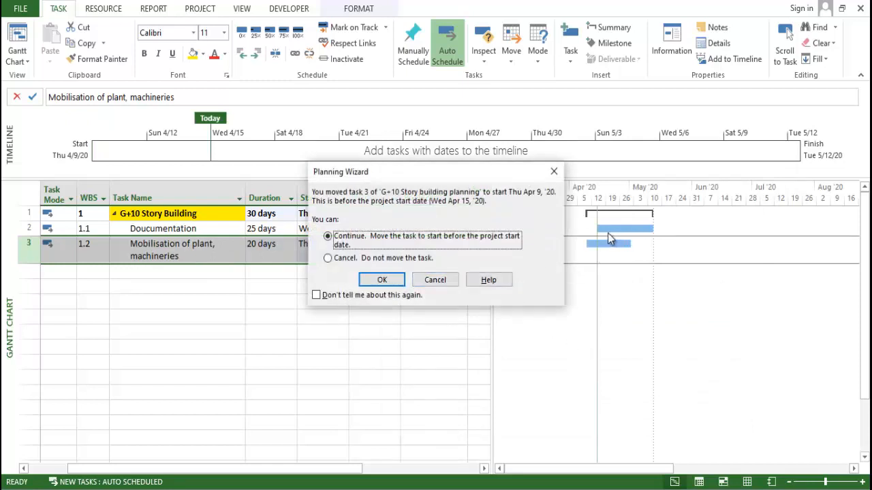
pyautogui.click(430, 284)
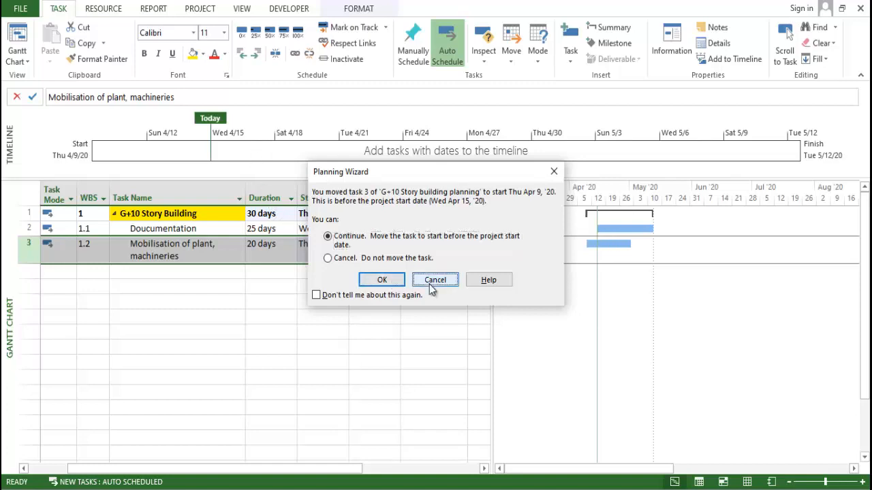
# - In the task information for Mobilisation of plant, machineries, add task ID 2 as a predecessor with link type Start-to-Start (SS)
pyautogui.doubleClick(224, 258)
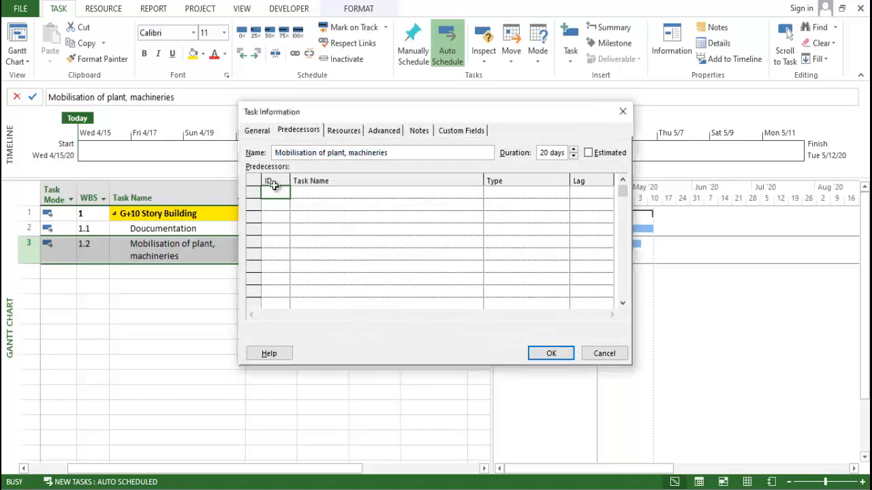
pyautogui.write('2')
pyautogui.click(297, 202)
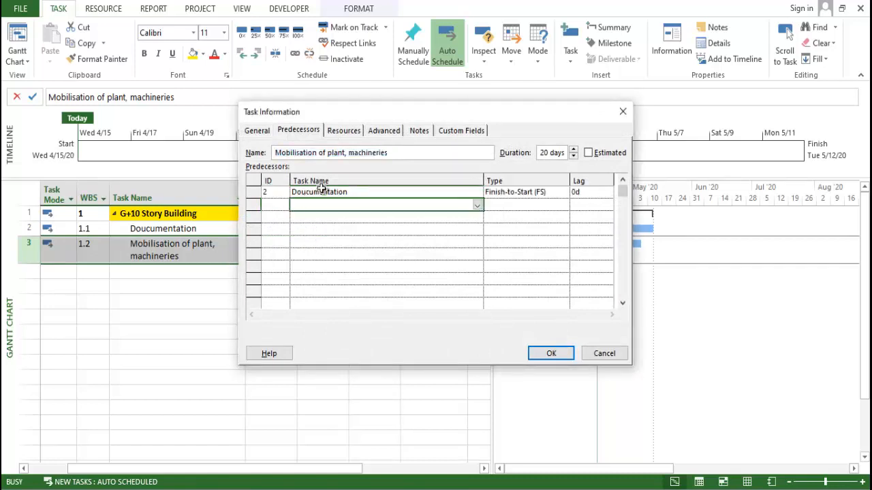
pyautogui.click(567, 197)
pyautogui.click(565, 196)
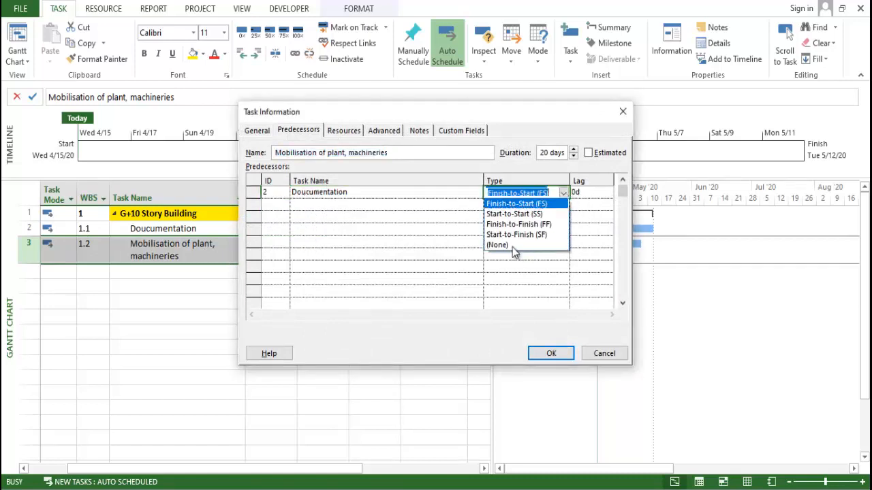
pyautogui.click(524, 210)
# - Set the lag of the Doucumentation predecessor link to 5 days and apply the task information changes
pyautogui.click(589, 193)
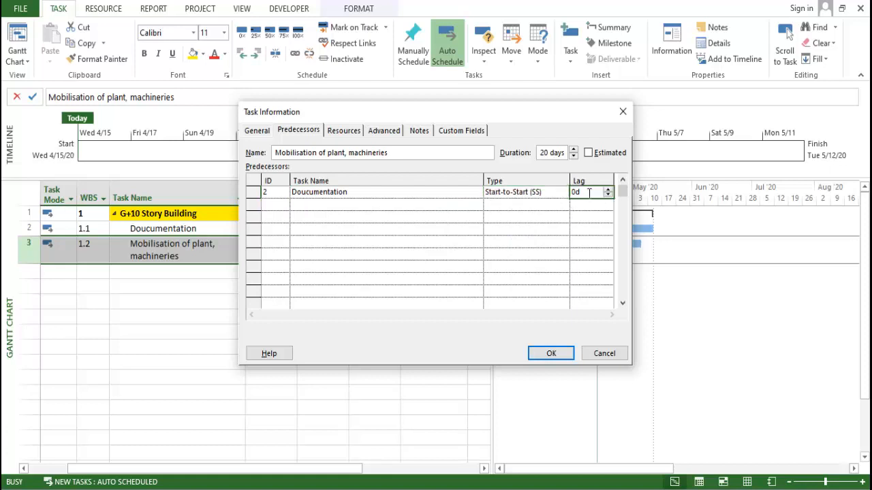
pyautogui.write('5')
pyautogui.click(593, 231)
pyautogui.click(562, 352)
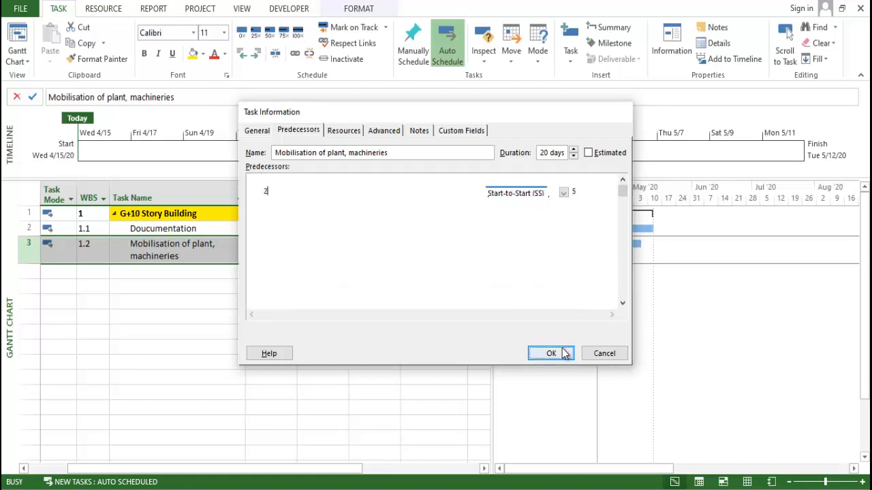
pyautogui.click(281, 229)
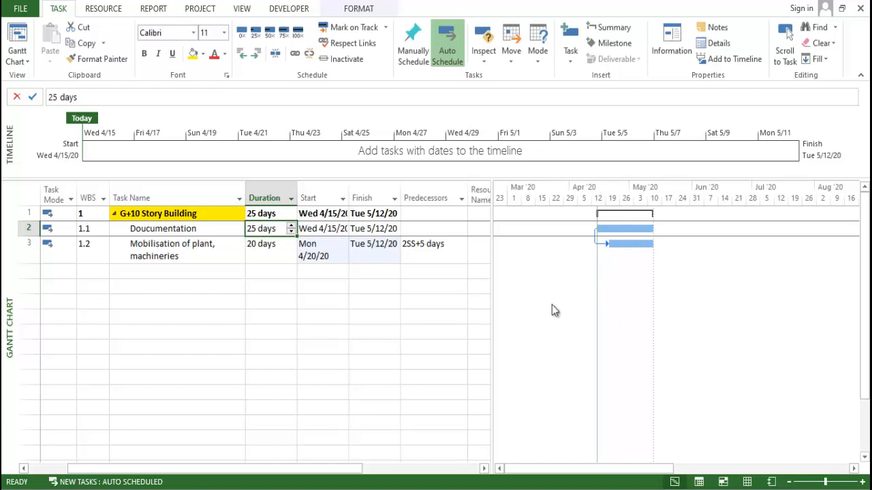
pyautogui.click(266, 316)
pyautogui.click(266, 251)
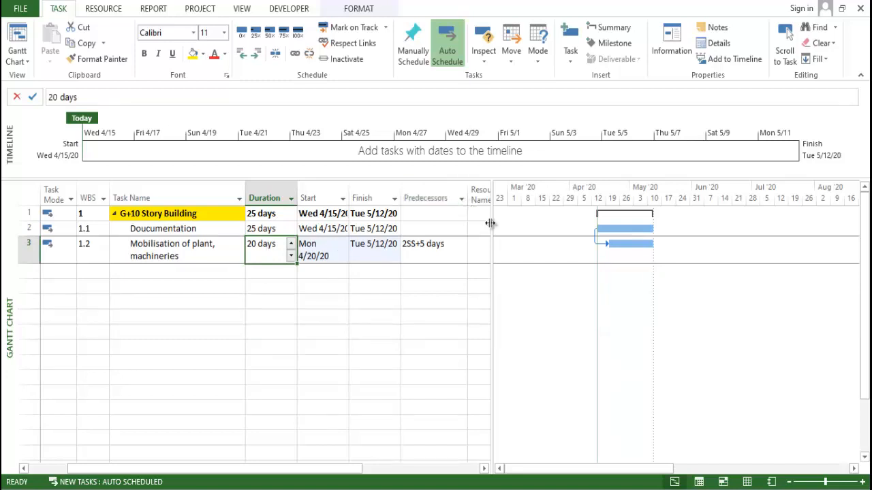
# - Widen the task table and insert a Successors column between Predecessors and Resource Names
pyautogui.moveTo(491, 225); pyautogui.dragTo(568, 229)
pyautogui.click(502, 198)
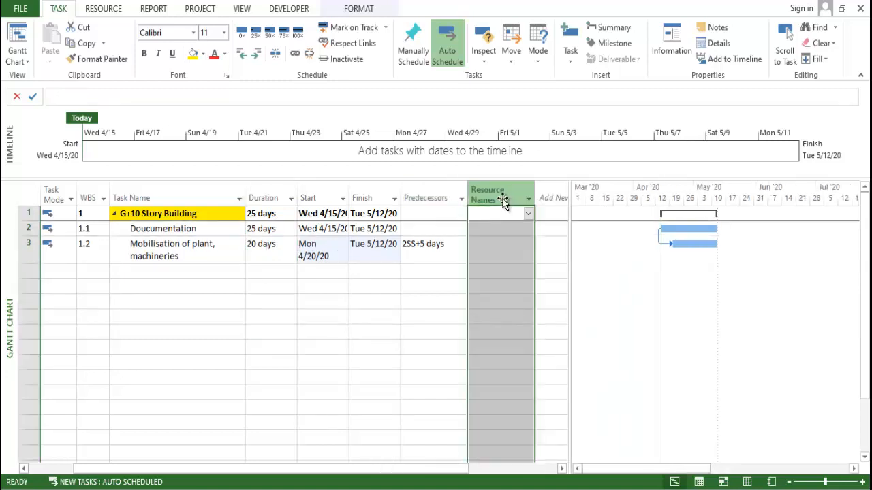
pyautogui.rightClick(502, 198)
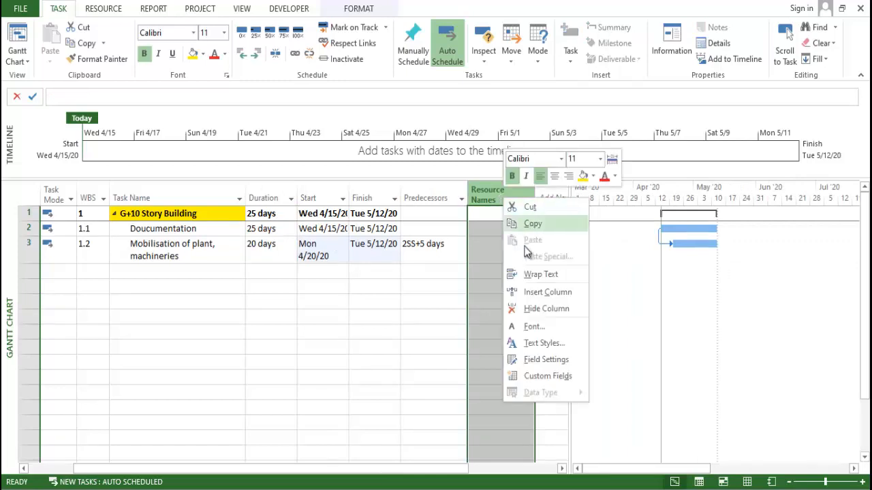
pyautogui.click(538, 289)
pyautogui.write('subproject File')
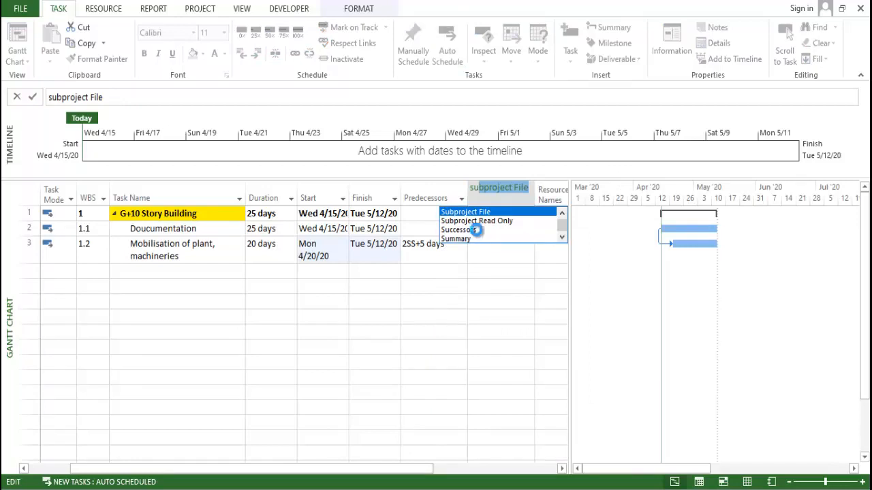
pyautogui.click(475, 229)
pyautogui.click(500, 317)
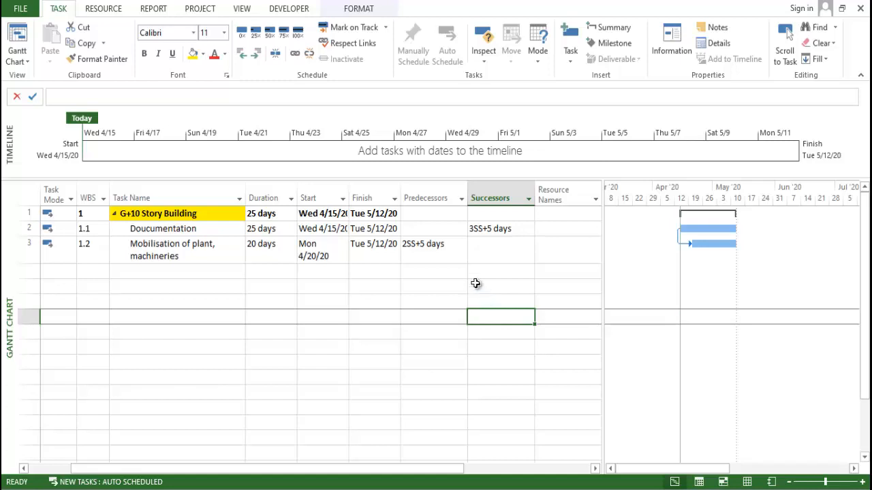
pyautogui.click(460, 260)
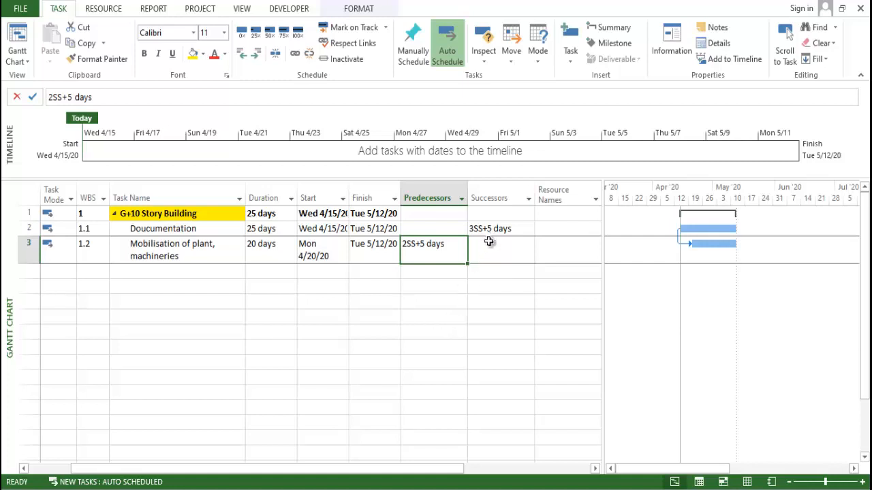
pyautogui.click(286, 361)
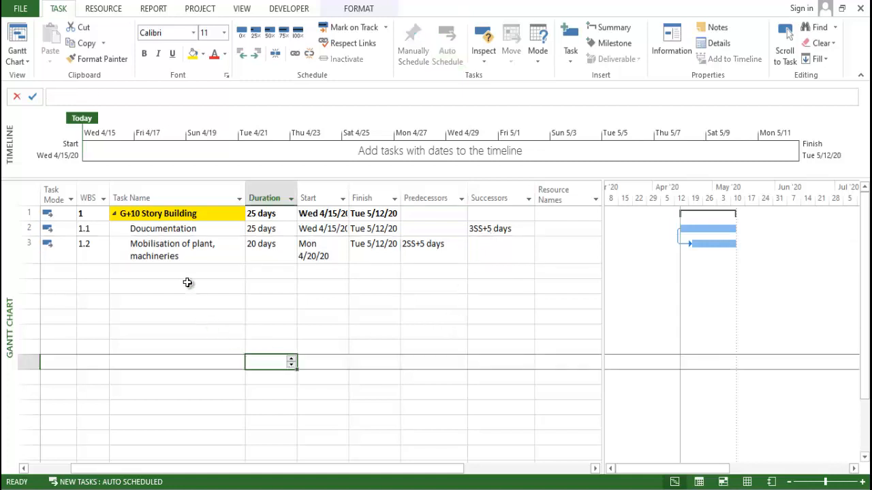